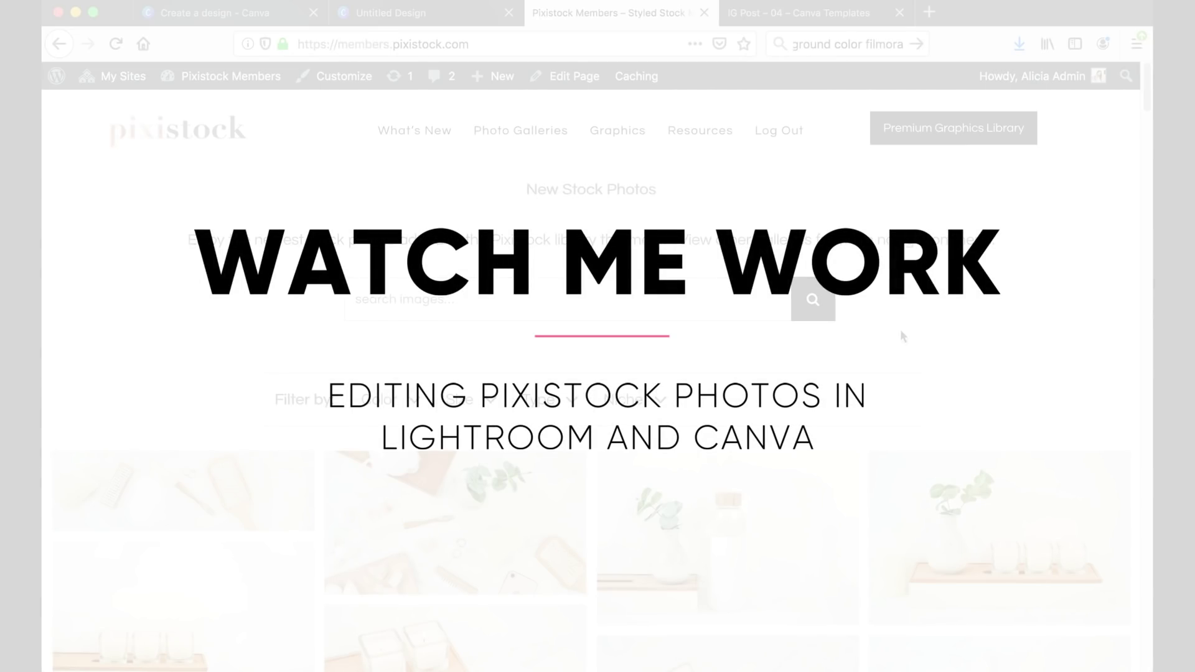
# Download the white-microphone-on-blue photo from Pixistock and switch to Lightroom Classic
pyautogui.scroll(-6, 728, 377)
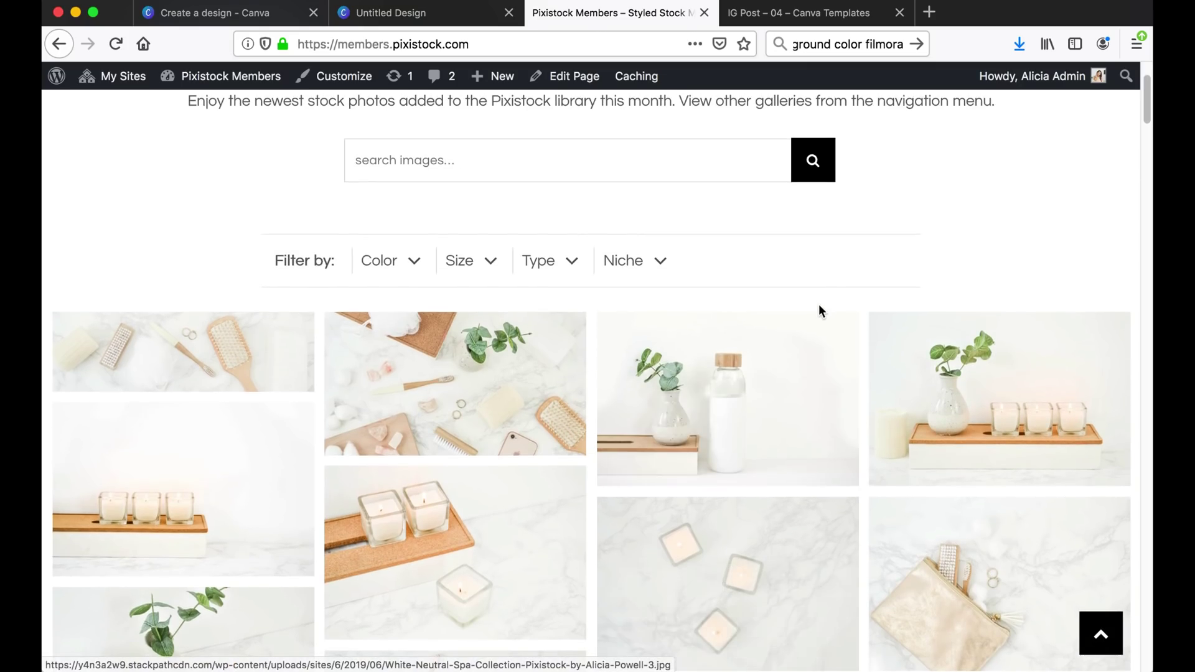
pyautogui.scroll(-5, 819, 305)
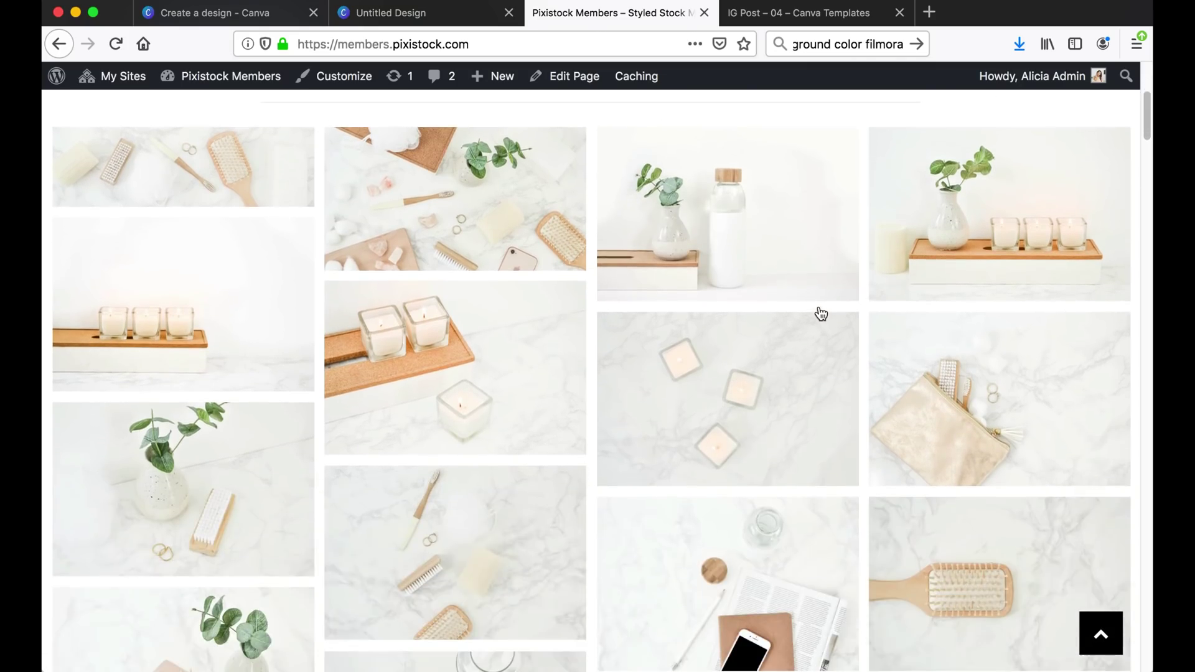
pyautogui.scroll(-10, 828, 315)
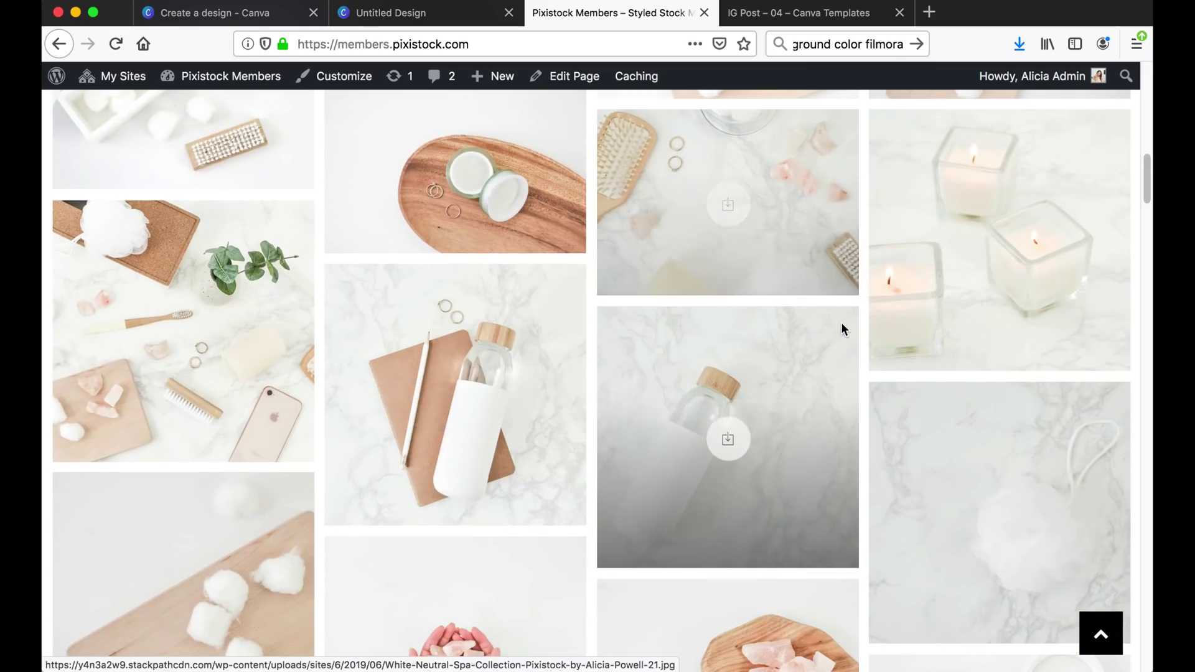
pyautogui.scroll(-10, 863, 284)
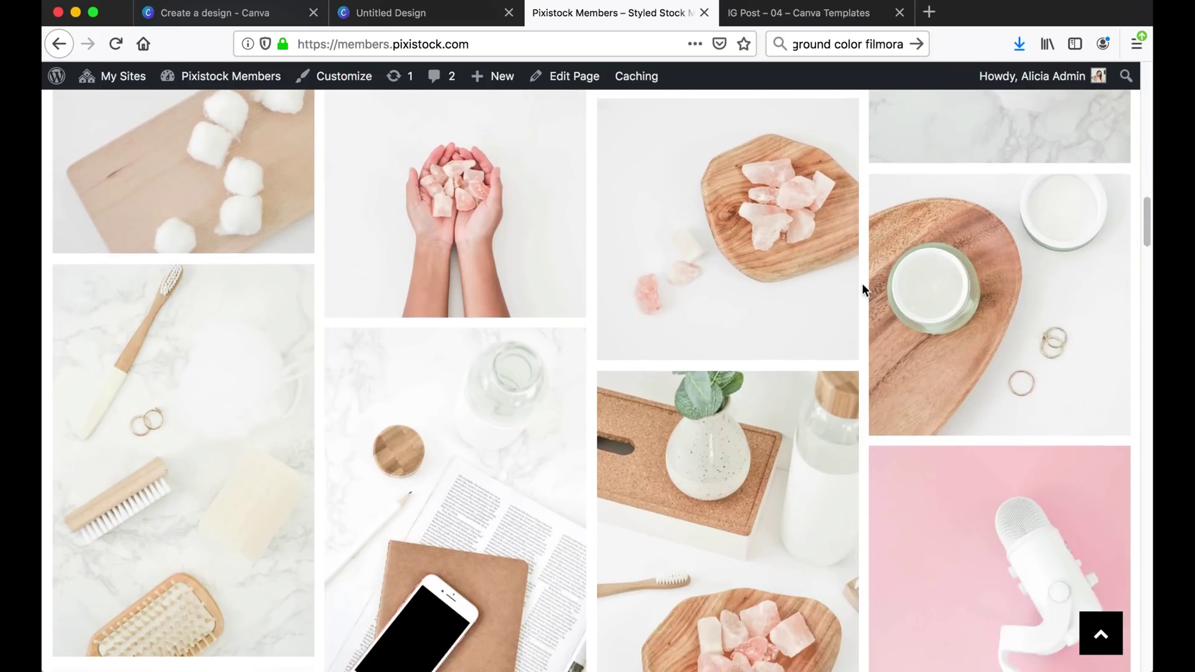
pyautogui.scroll(-5, 862, 285)
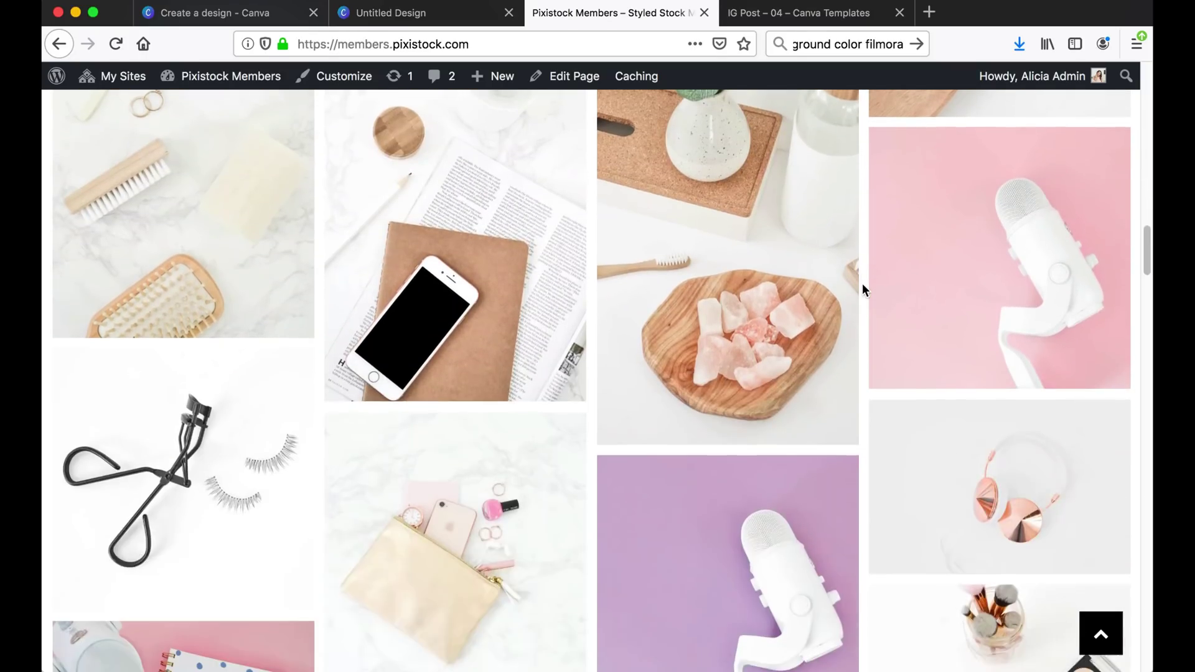
pyautogui.scroll(-8, 862, 287)
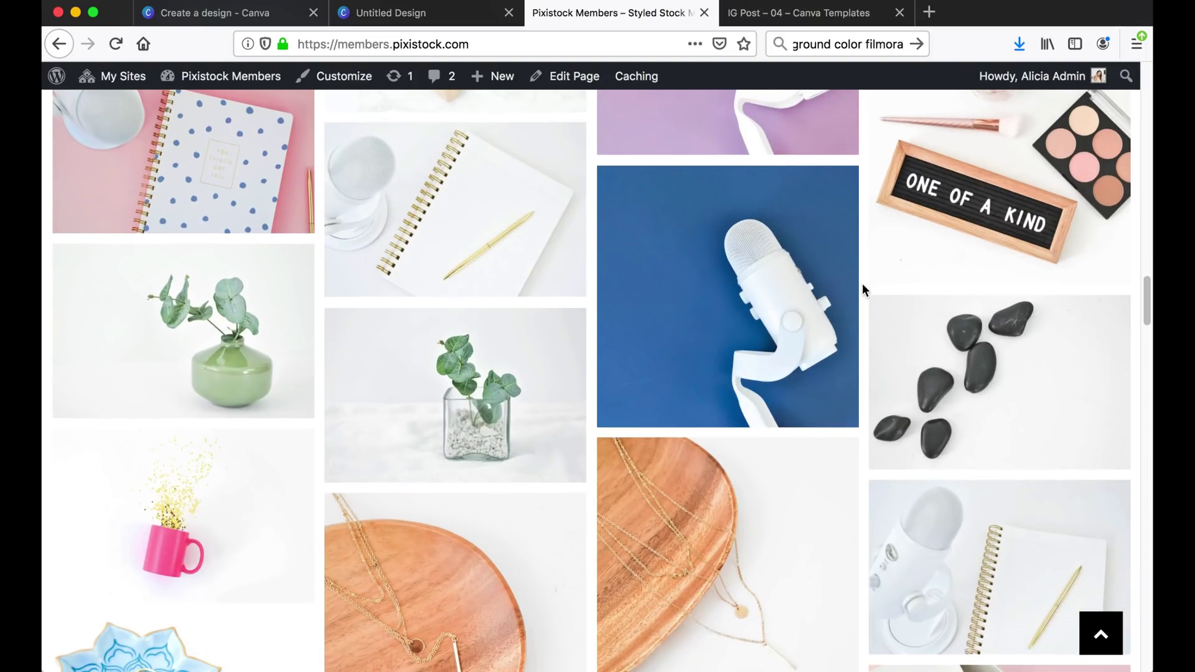
pyautogui.scroll(1, 861, 286)
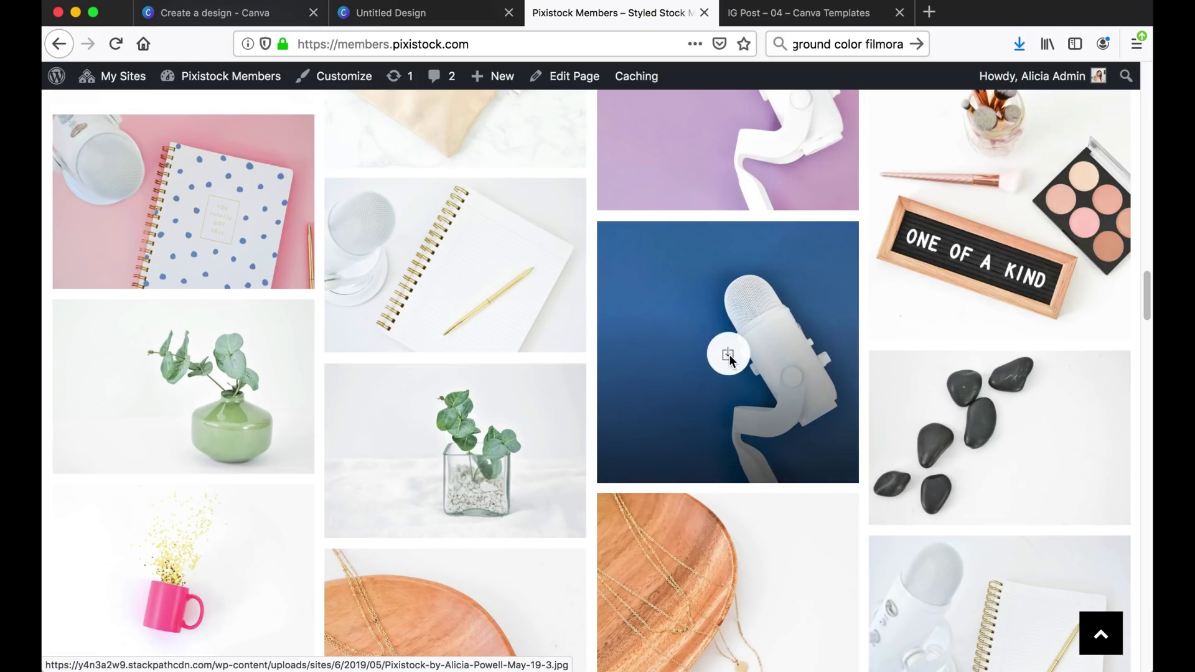
pyautogui.click(730, 352)
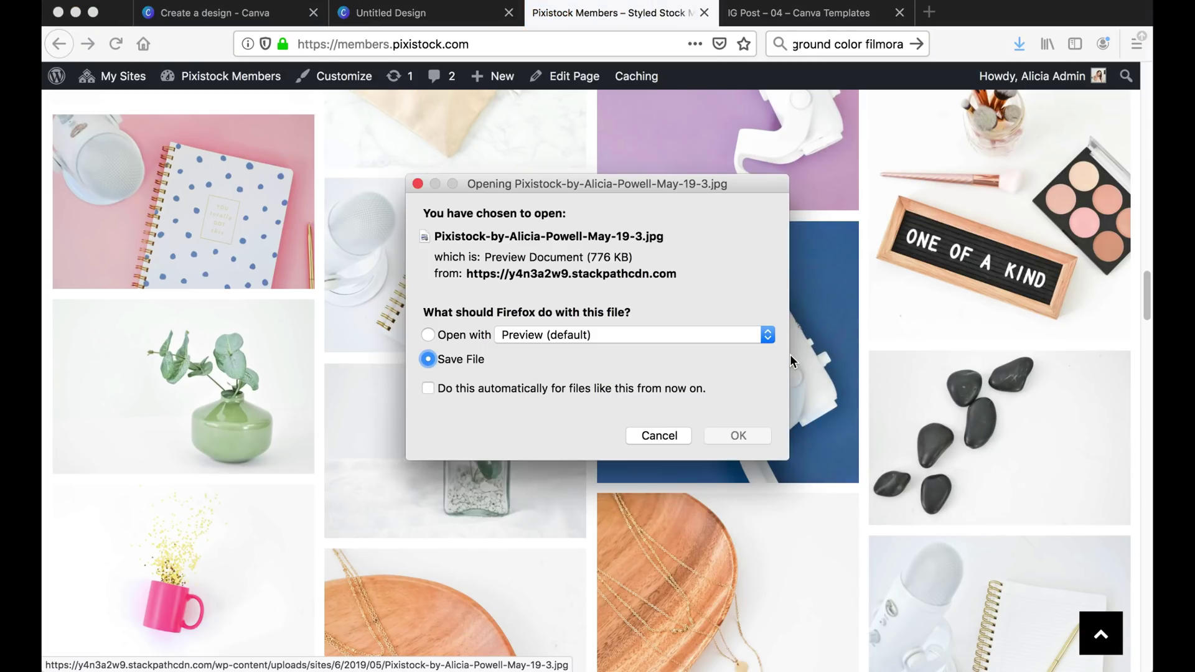
pyautogui.click(757, 437)
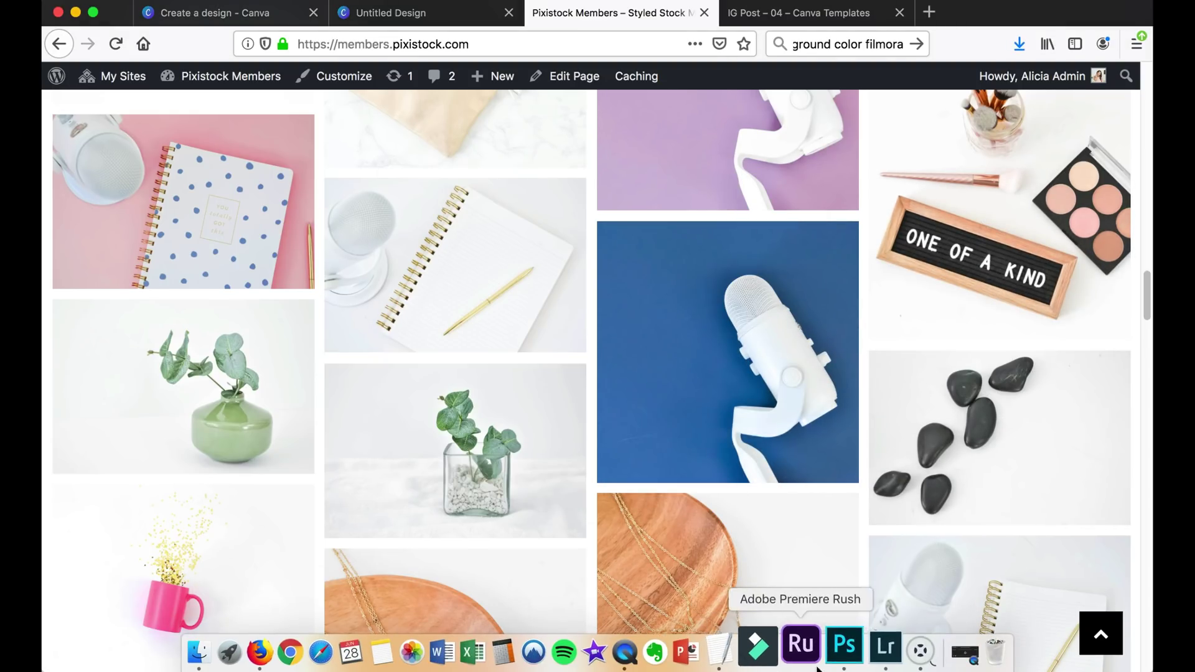
pyautogui.click(863, 650)
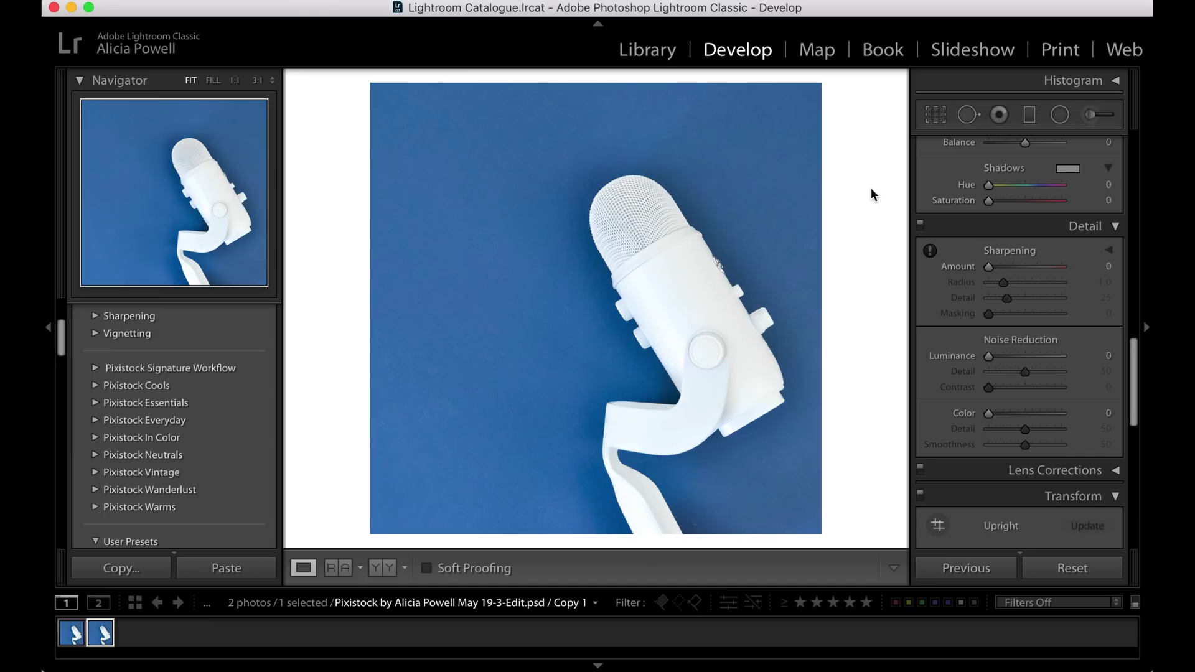
pyautogui.scroll(15, 1026, 259)
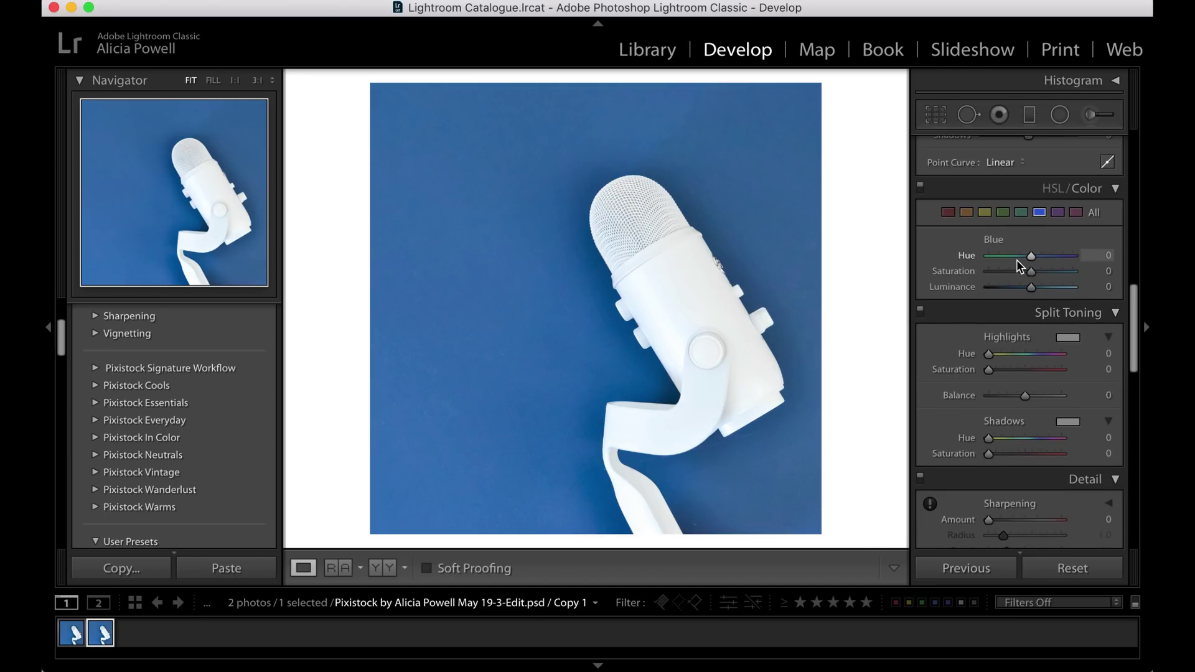
pyautogui.scroll(2, 1019, 267)
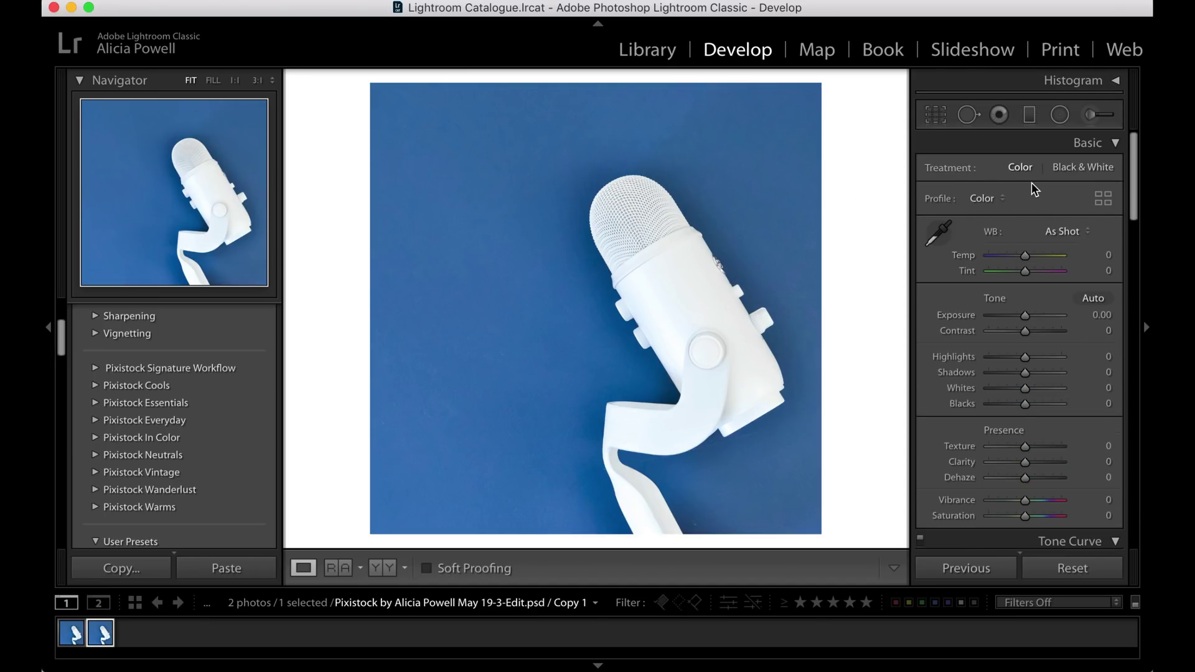
pyautogui.scroll(-10, 1039, 358)
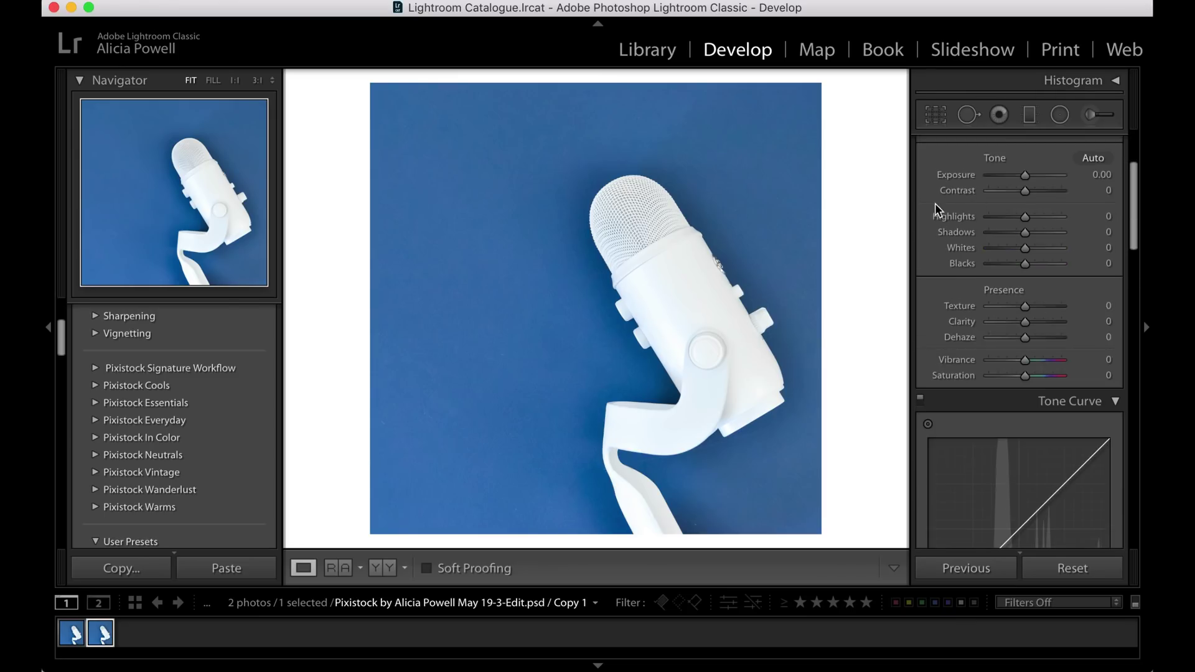
pyautogui.scroll(-10, 1030, 372)
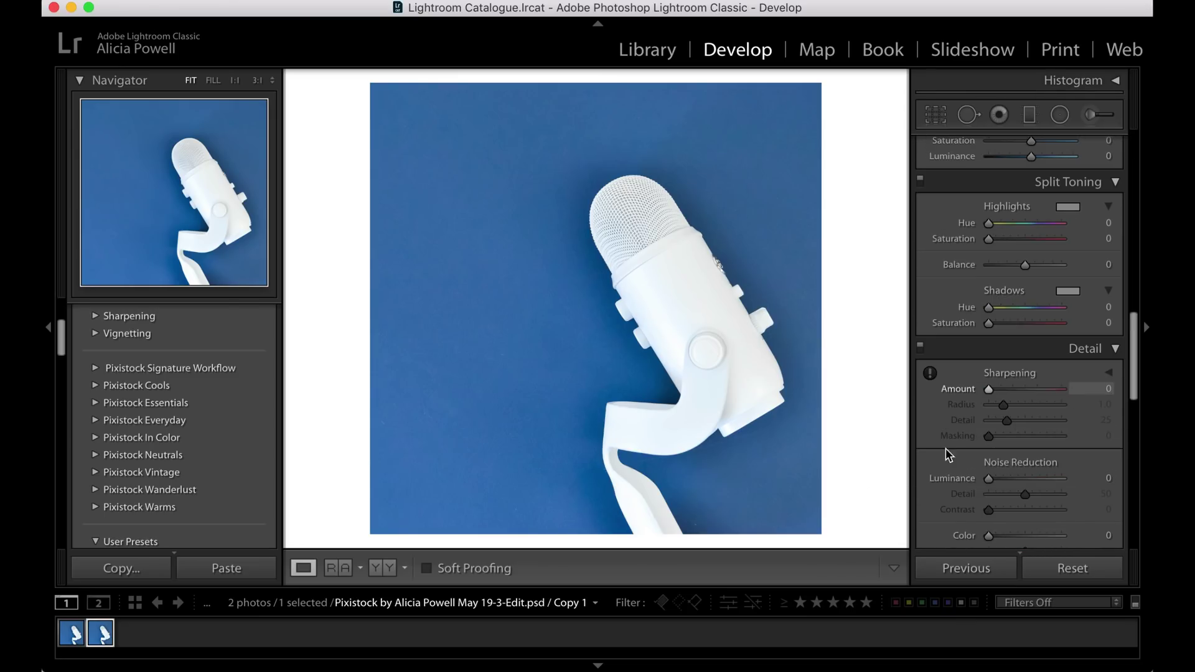
pyautogui.scroll(15, 1001, 299)
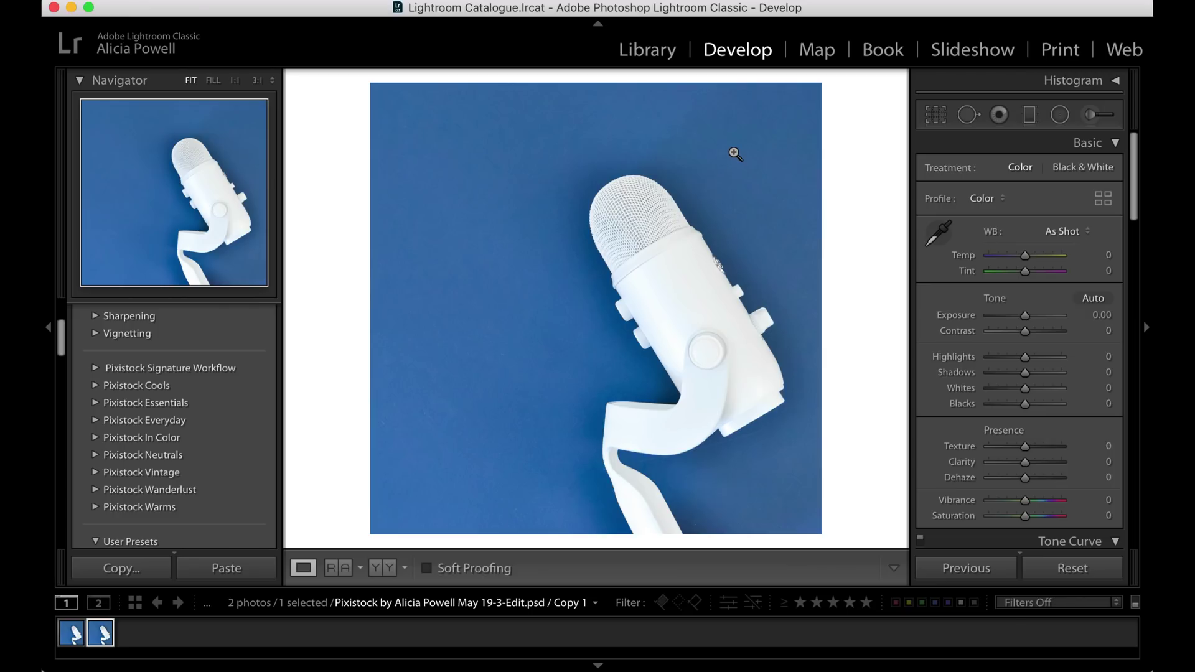
# Reset Blue hue to 0, set saturation -87 and luminance +51, and compare before/after
pyautogui.scroll(-1, 998, 325)
pyautogui.scroll(-3, 999, 325)
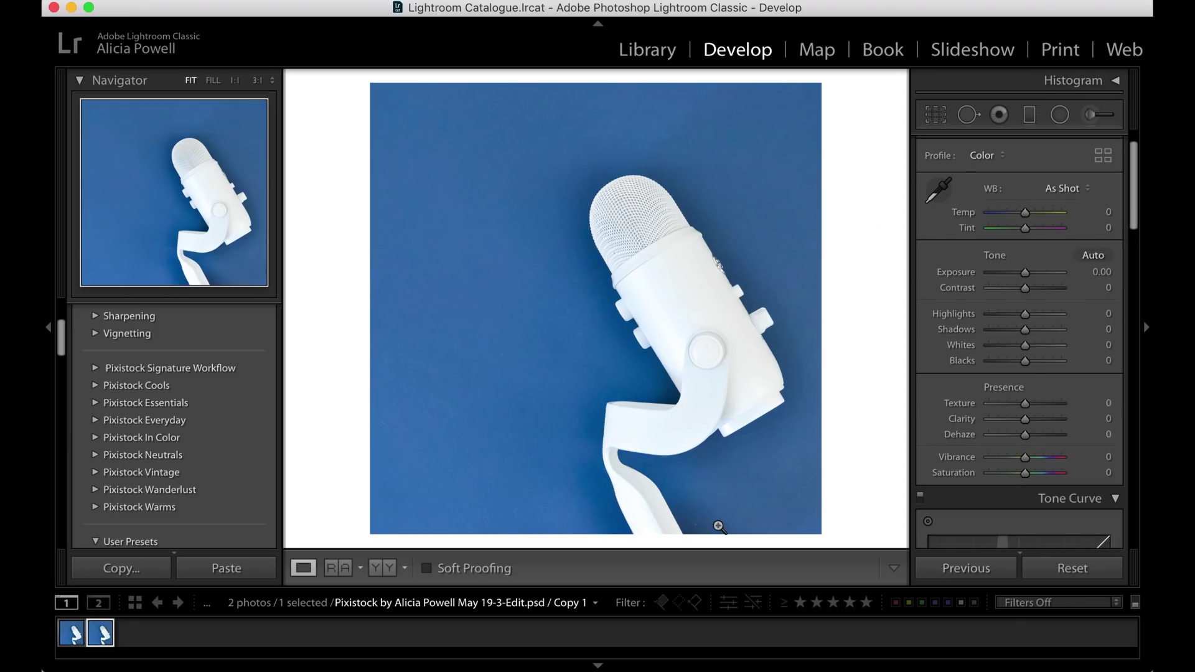
pyautogui.scroll(-15, 1033, 392)
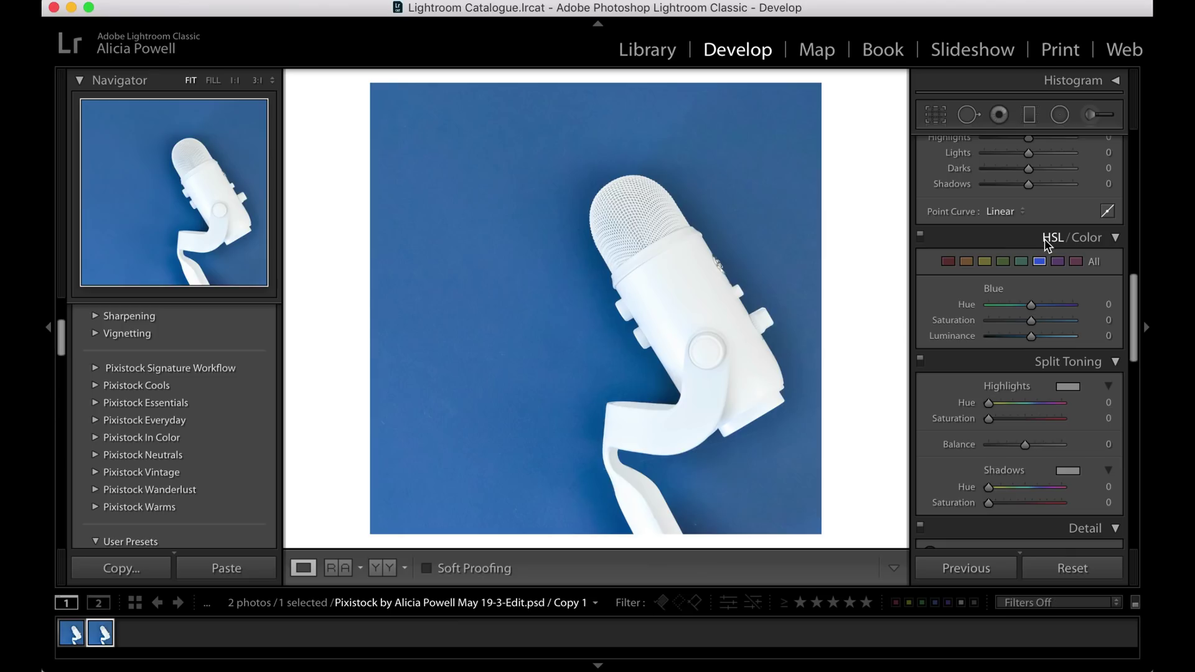
pyautogui.moveTo(1030, 305); pyautogui.dragTo(993, 325)
pyautogui.doubleClick(998, 315)
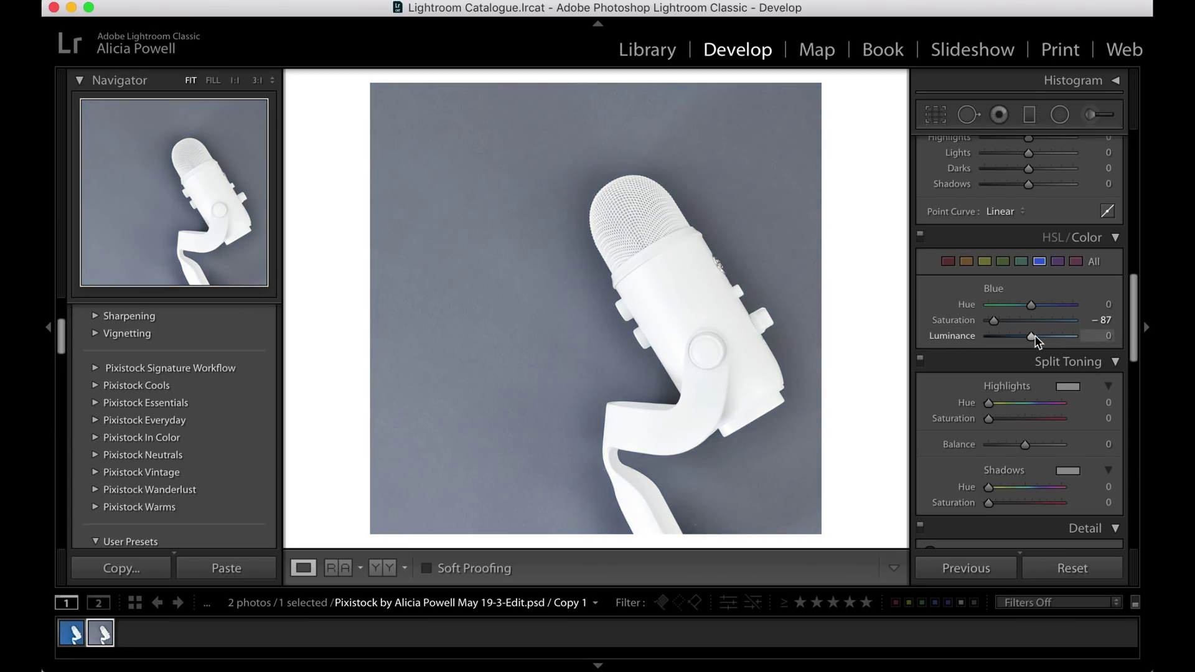
pyautogui.moveTo(1032, 337); pyautogui.dragTo(1058, 344)
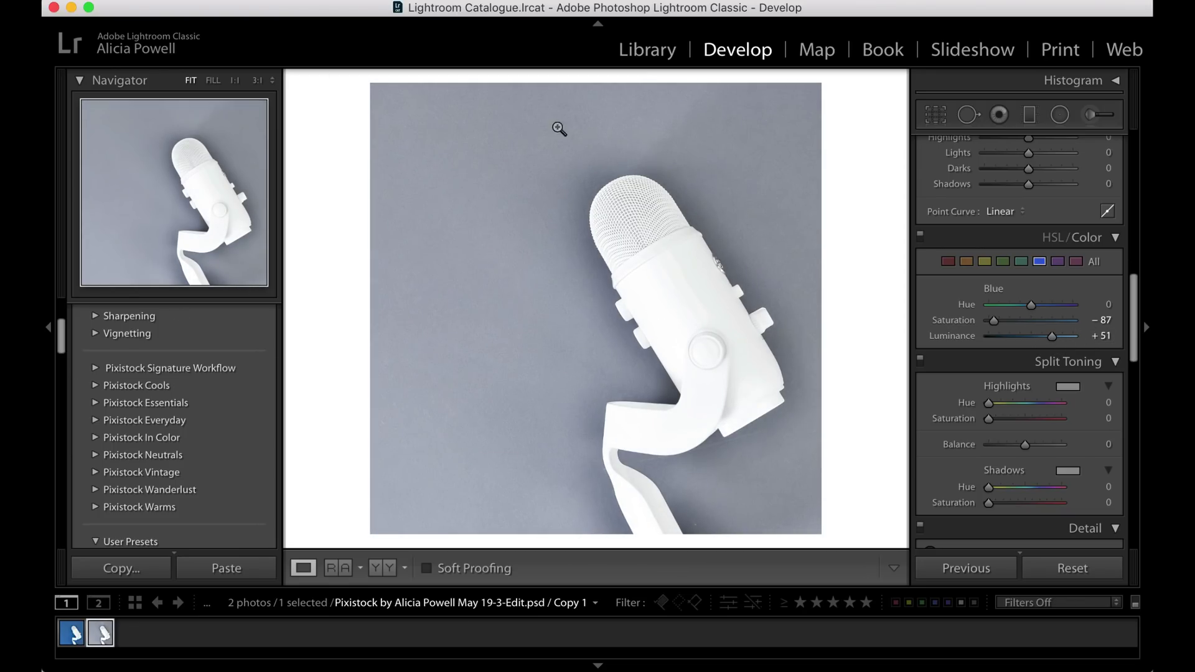
pyautogui.press('\\')
pyautogui.press('\\')
pyautogui.press('\\')
pyautogui.press('\\')
pyautogui.press('\\')
pyautogui.press('\\')
pyautogui.press('\\')
pyautogui.press('\\')
# At 1:1 zoom, set Noise Reduction Luminance to 65 and Color to 42
pyautogui.scroll(-5, 1020, 435)
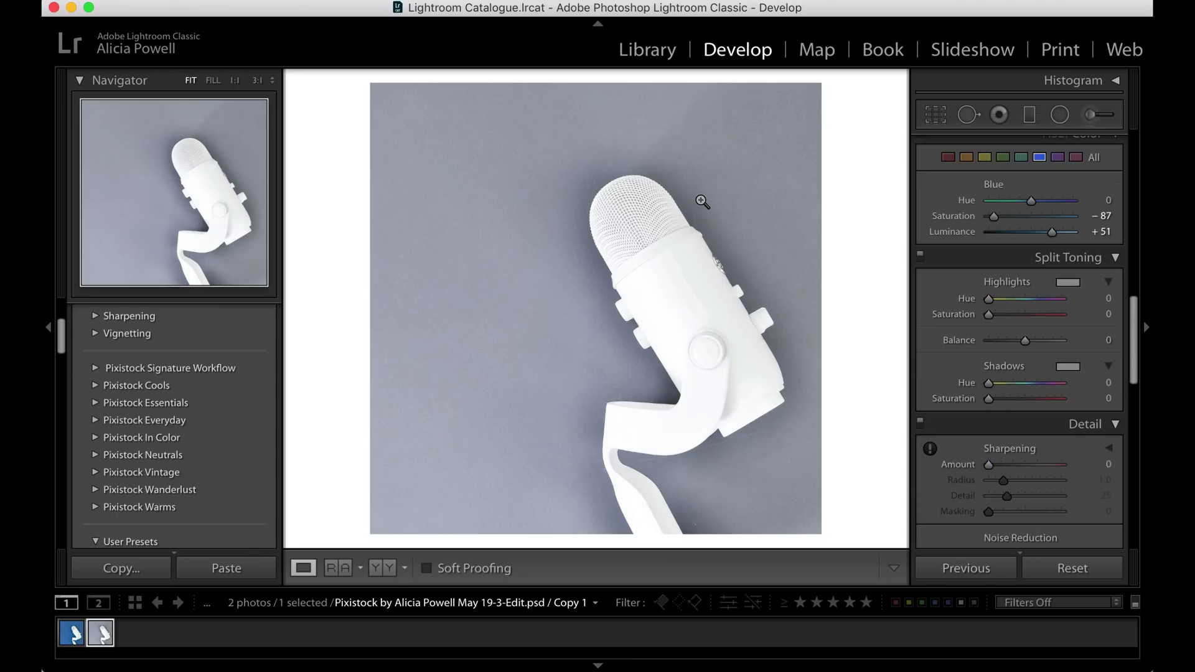
pyautogui.click(703, 206)
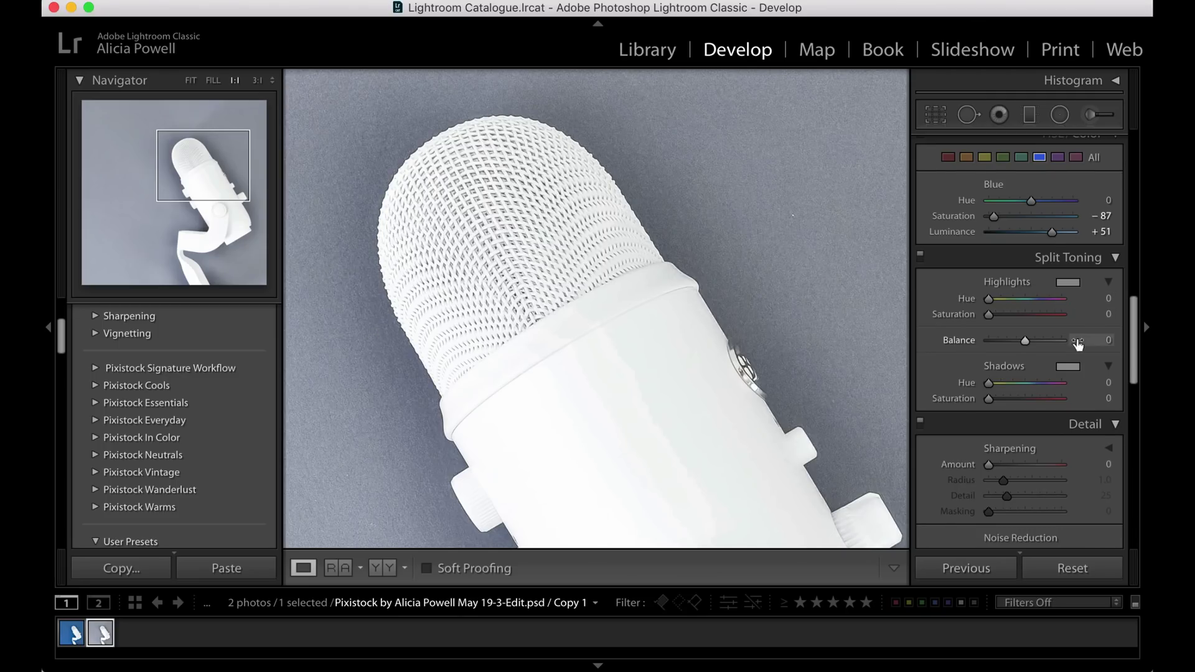
pyautogui.scroll(-3, 1038, 366)
pyautogui.scroll(-2, 1038, 366)
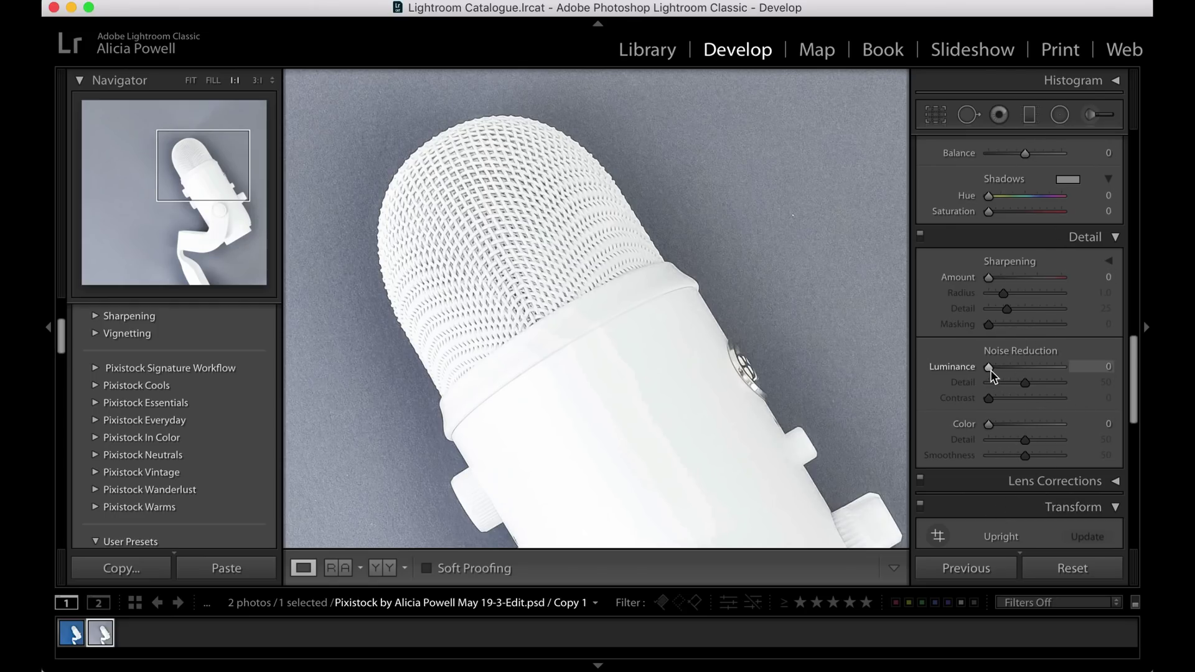
pyautogui.moveTo(989, 371); pyautogui.dragTo(1022, 372)
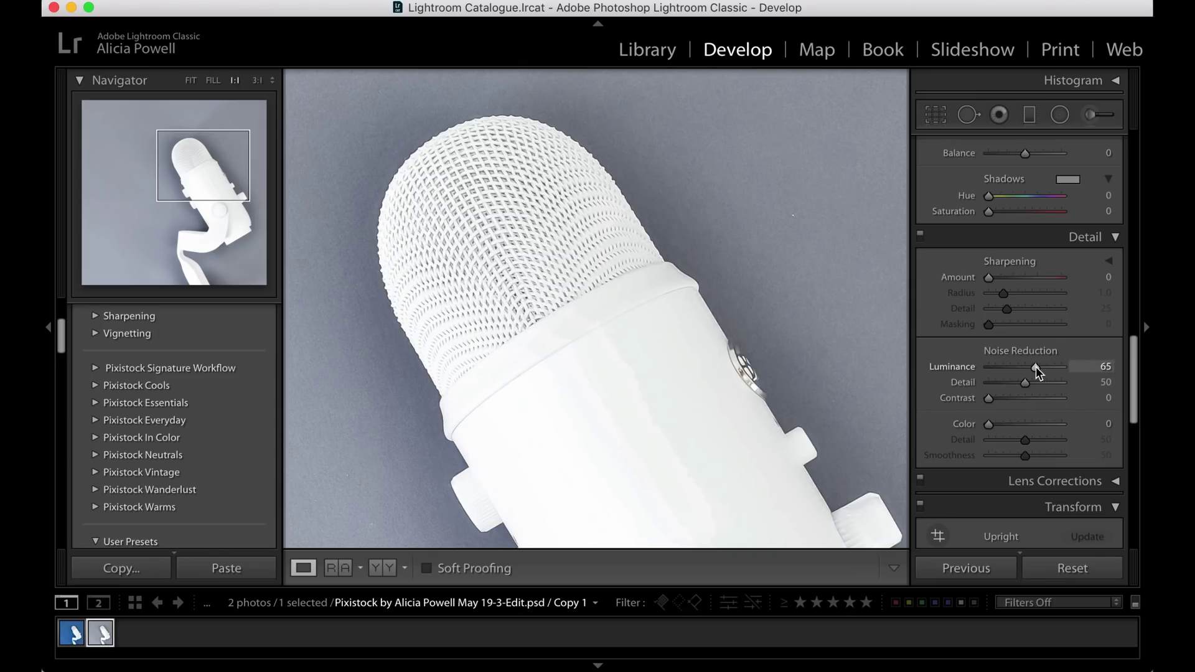
pyautogui.moveTo(990, 425); pyautogui.dragTo(1019, 426)
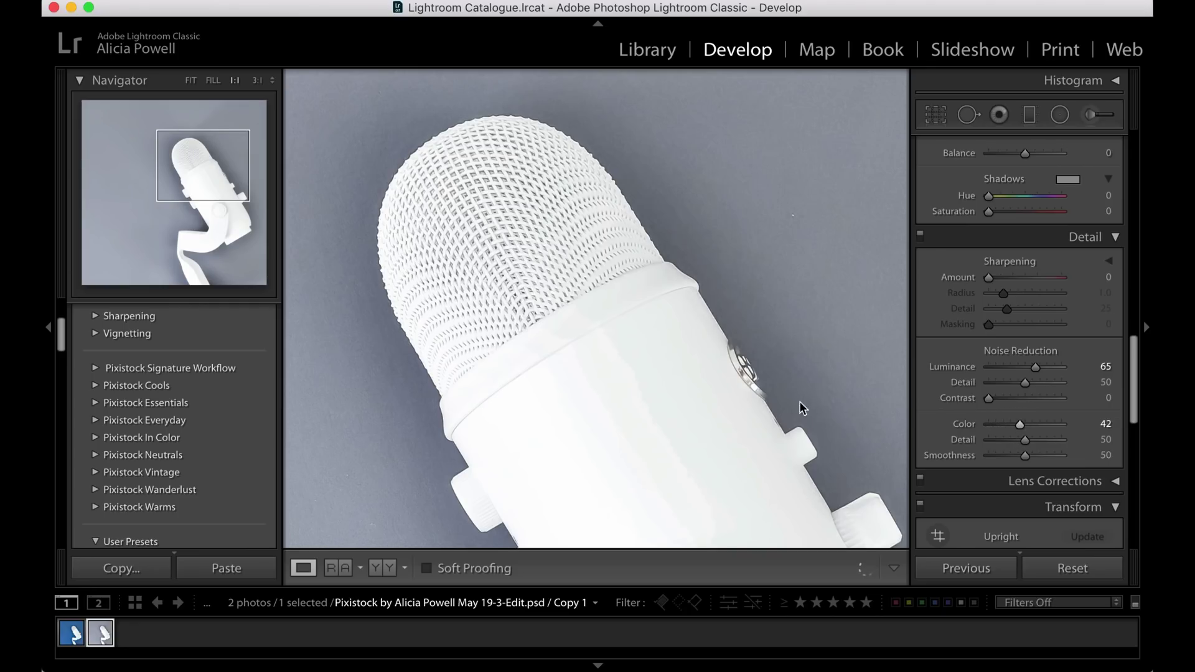
pyautogui.click(726, 243)
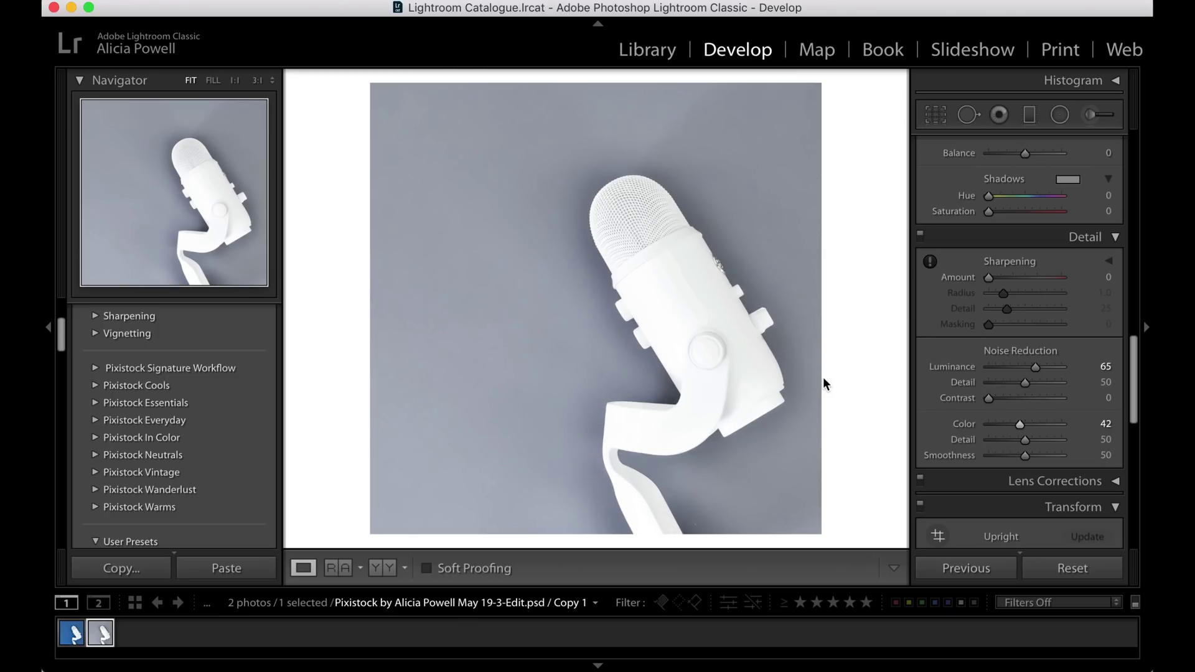
# Set Purple HSL to hue +1, saturation -78 and luminance +12 on the copy
pyautogui.scroll(1, 1004, 325)
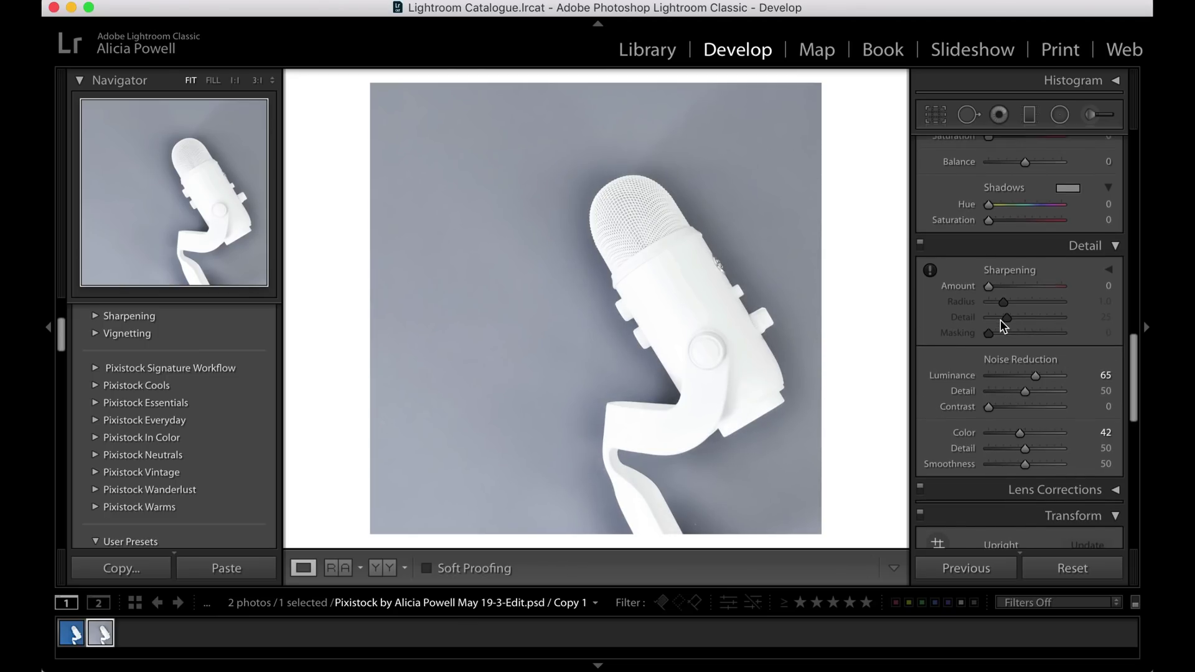
pyautogui.scroll(9, 1003, 324)
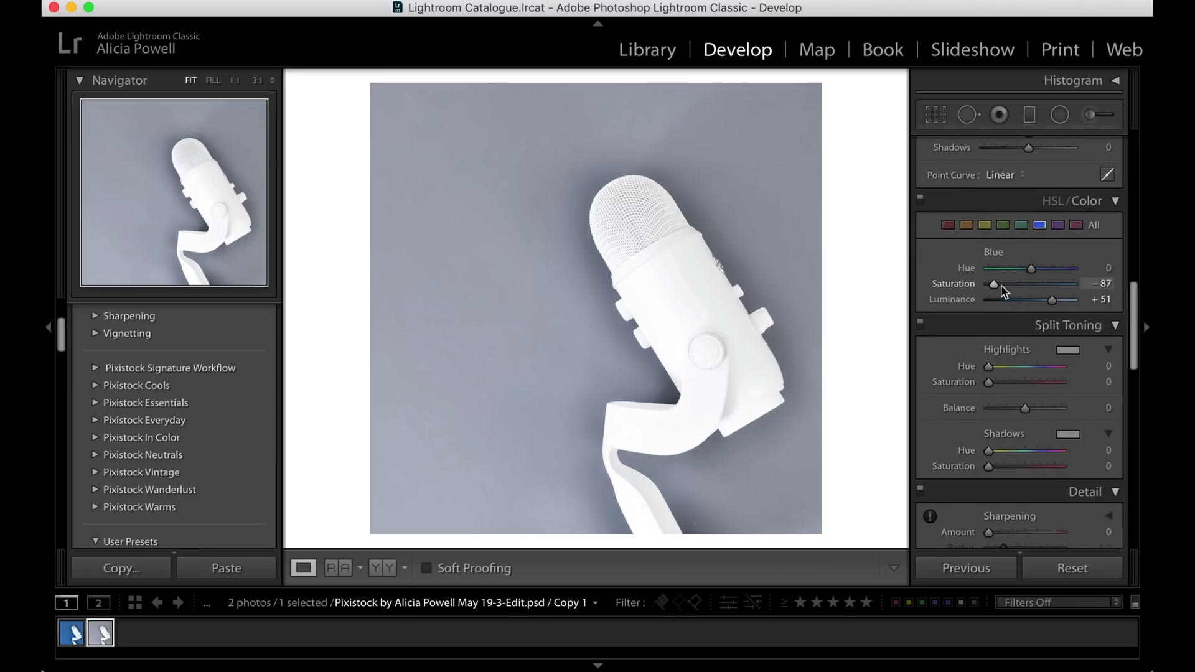
pyautogui.moveTo(994, 291)
pyautogui.mouseDown()
pyautogui.moveTo(1016, 287)
pyautogui.moveTo(997, 294)
pyautogui.mouseUp()
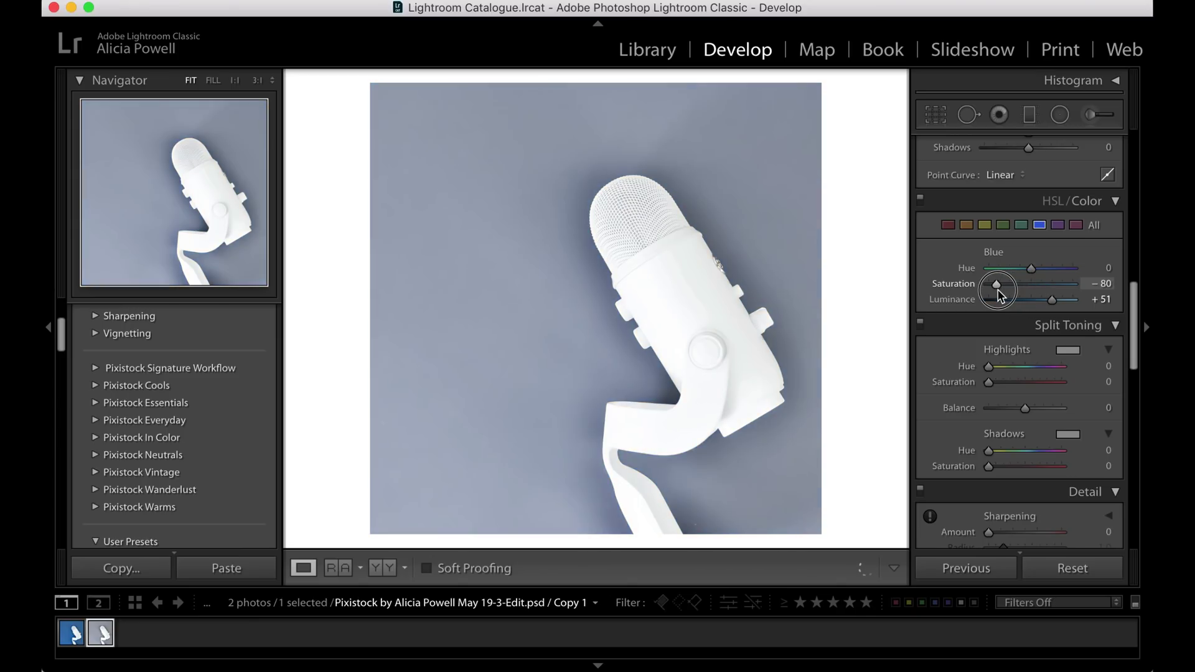
pyautogui.click(1024, 229)
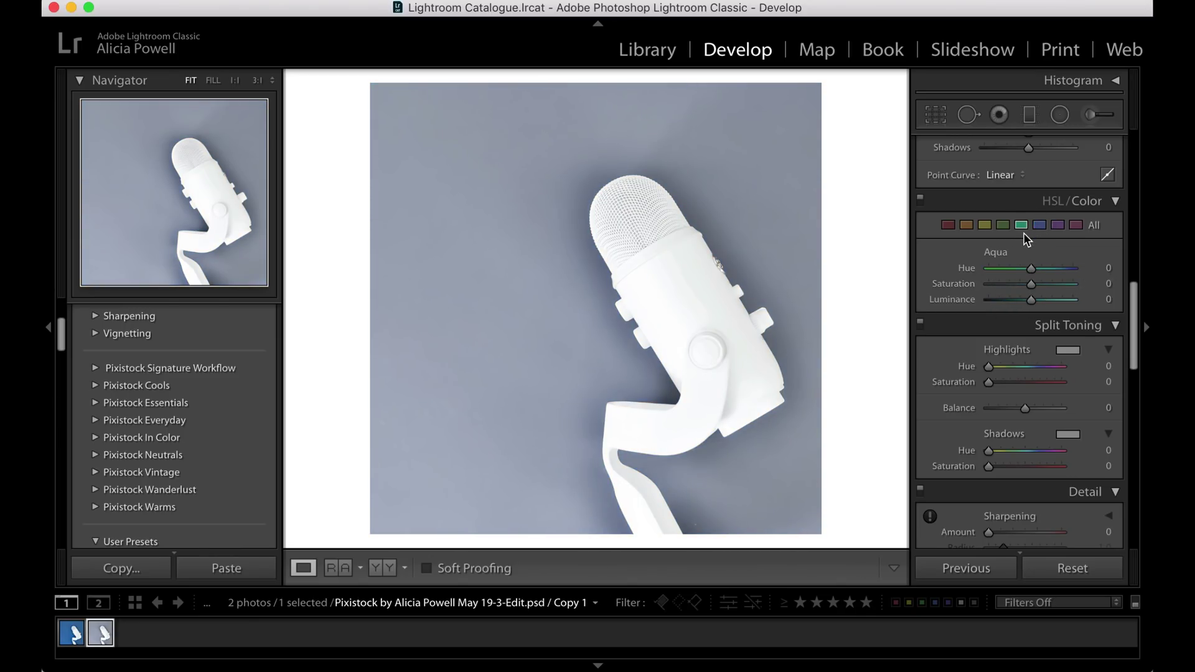
pyautogui.click(1062, 229)
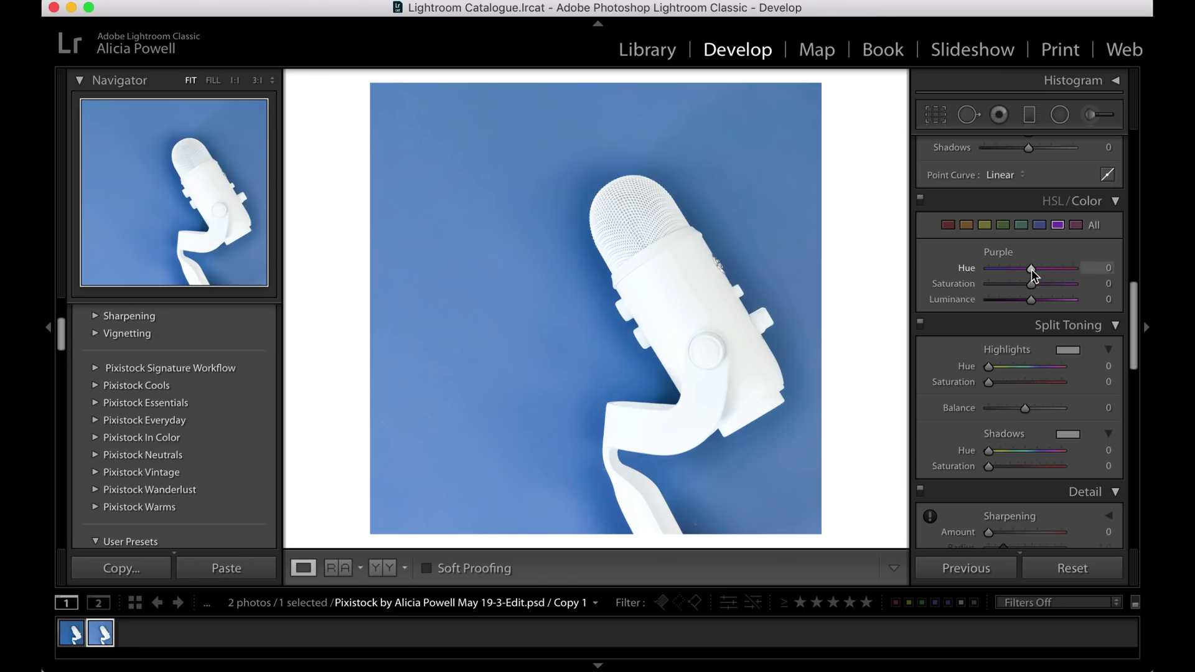
pyautogui.moveTo(1031, 274)
pyautogui.mouseDown()
pyautogui.moveTo(994, 270)
pyautogui.moveTo(1075, 278)
pyautogui.moveTo(983, 274)
pyautogui.moveTo(1066, 291)
pyautogui.moveTo(944, 293)
pyautogui.moveTo(1029, 292)
pyautogui.mouseUp()
pyautogui.moveTo(1031, 291); pyautogui.dragTo(1033, 291)
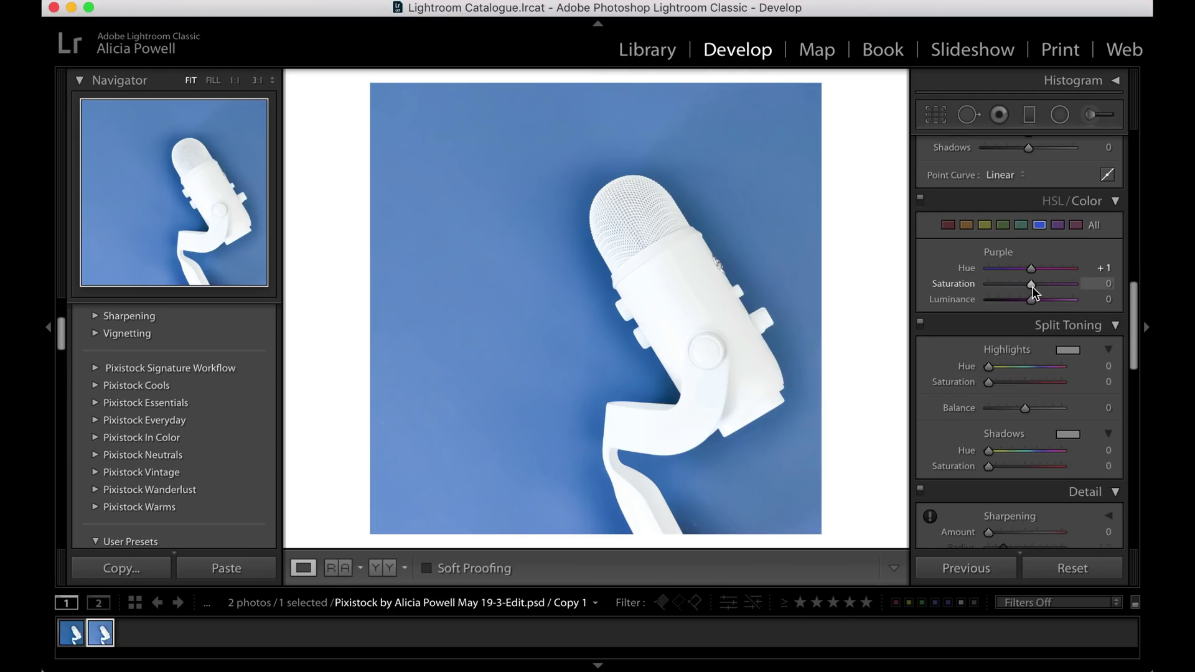
pyautogui.moveTo(1035, 285); pyautogui.dragTo(1040, 309)
pyautogui.click(1058, 225)
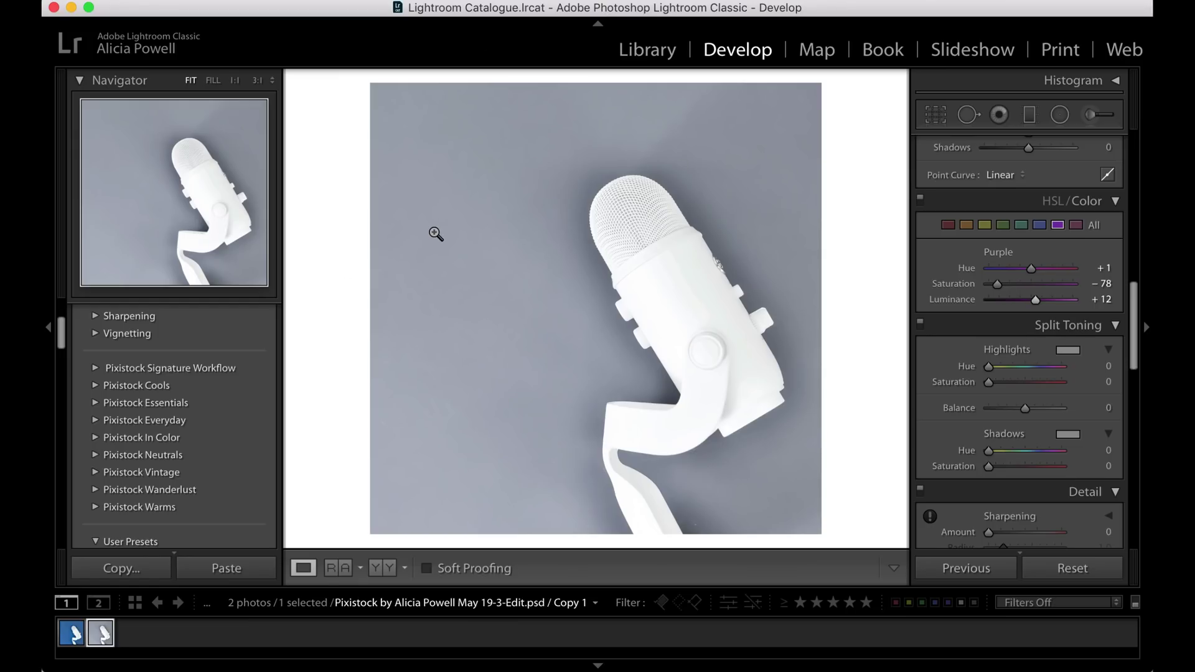
# Compare the original blue photo with the grey-background copy in the filmstrip
pyautogui.click(78, 635)
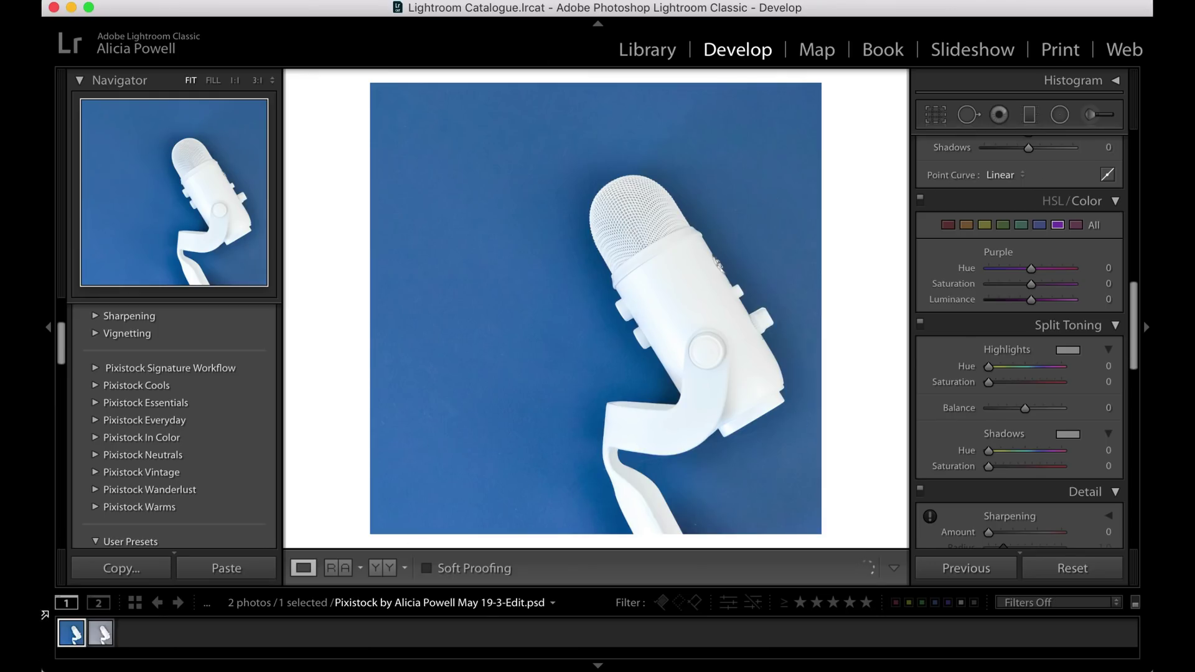
pyautogui.click(101, 633)
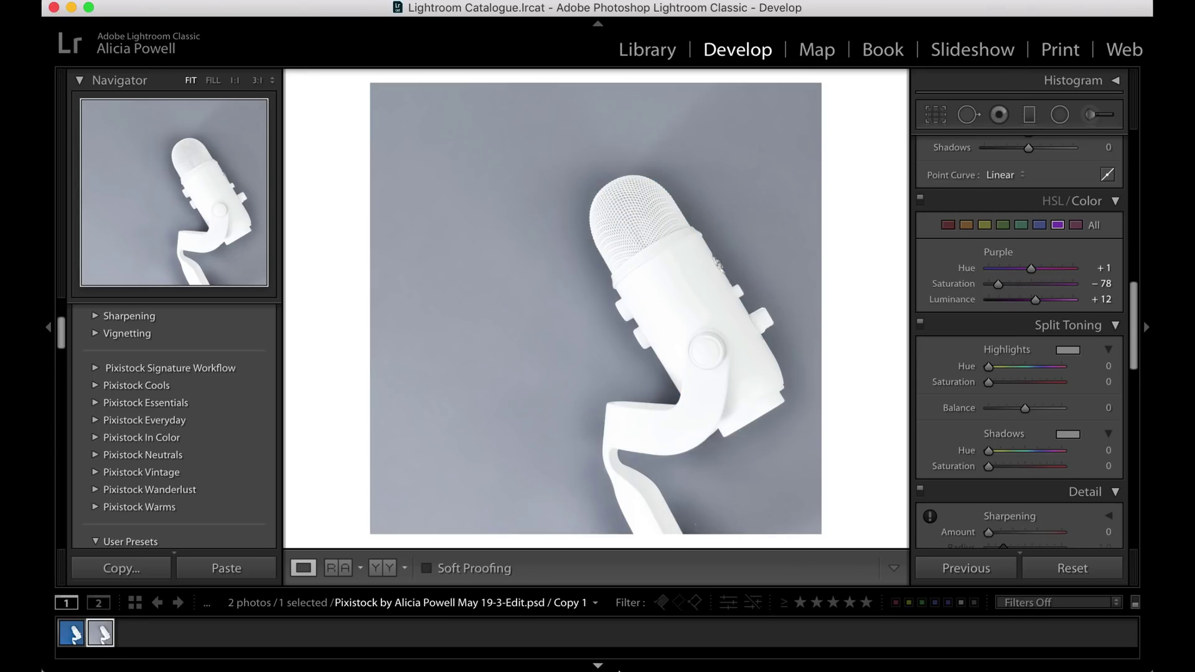
pyautogui.moveTo(619, 669)
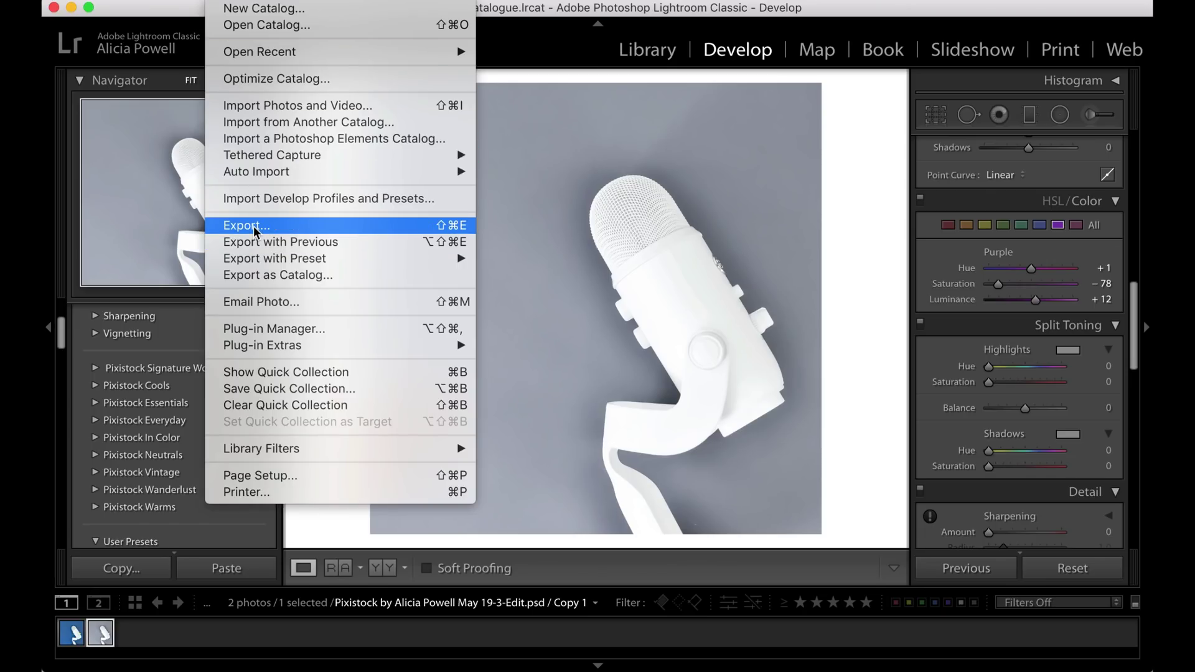
# Export the copy as Photo-1.jpg at quality 60 into the Downloads folder
pyautogui.click(539, 242)
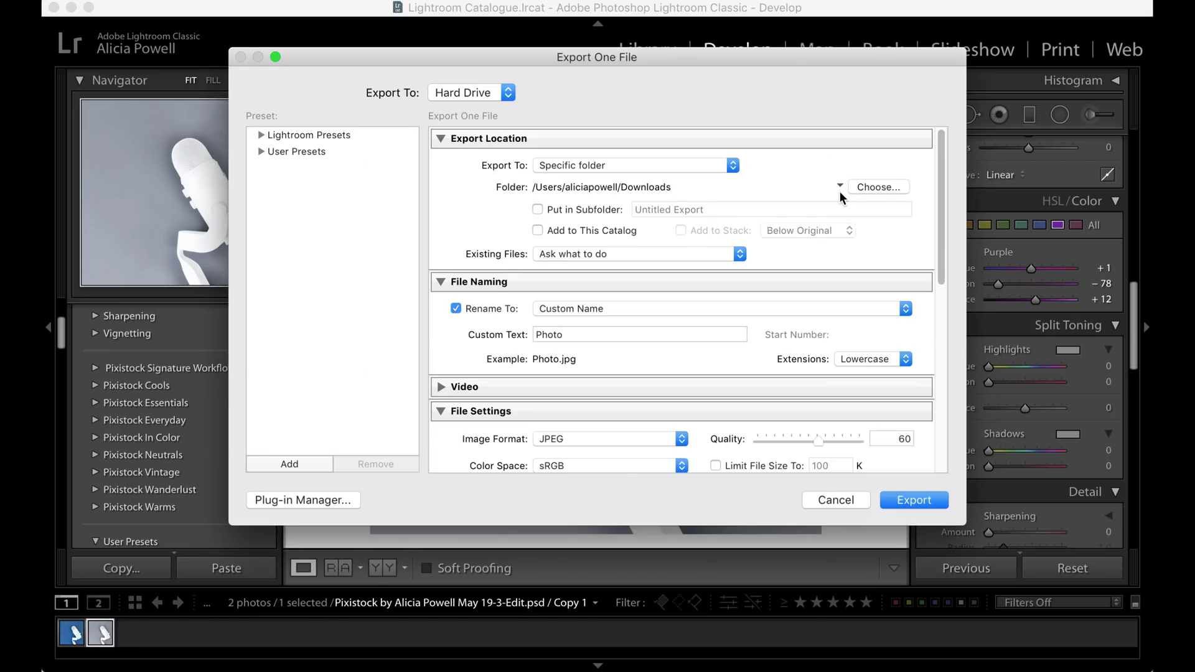
pyautogui.click(883, 188)
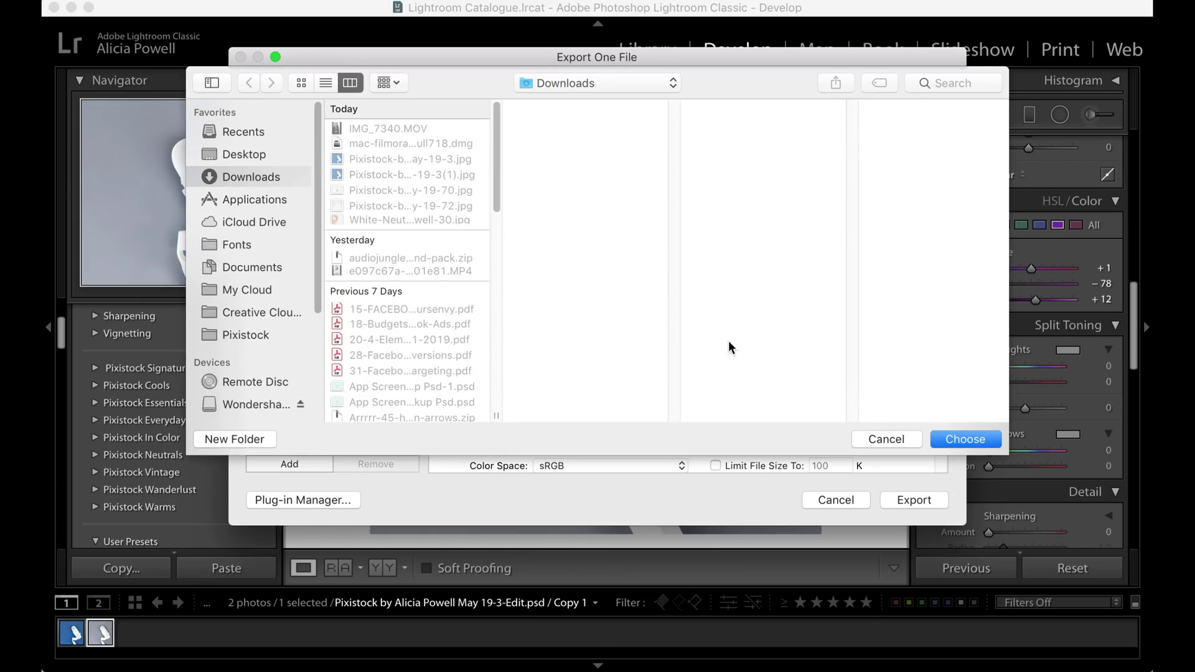
pyautogui.click(990, 440)
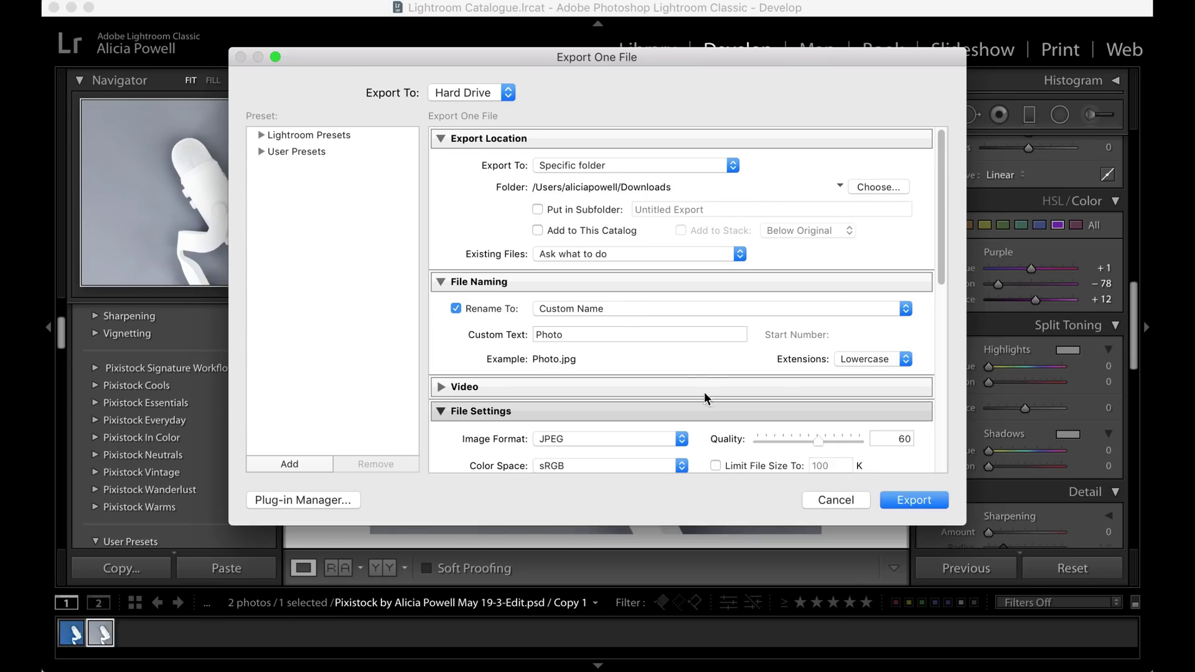
pyautogui.doubleClick(585, 334)
pyautogui.click(587, 334)
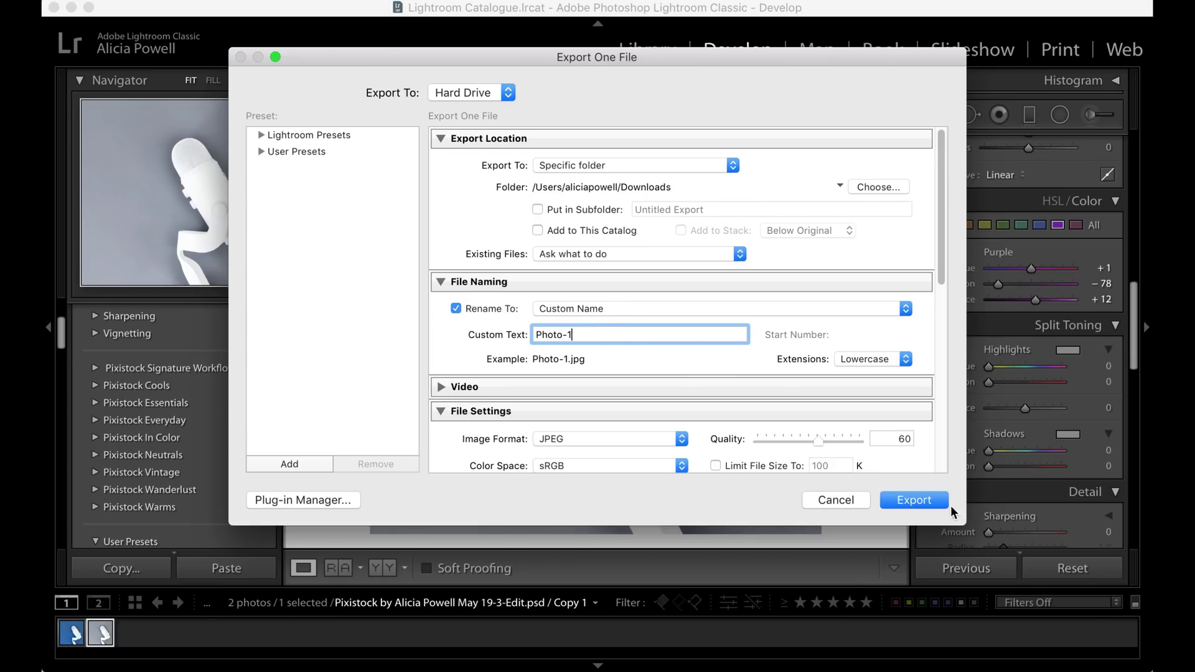
pyautogui.click(934, 501)
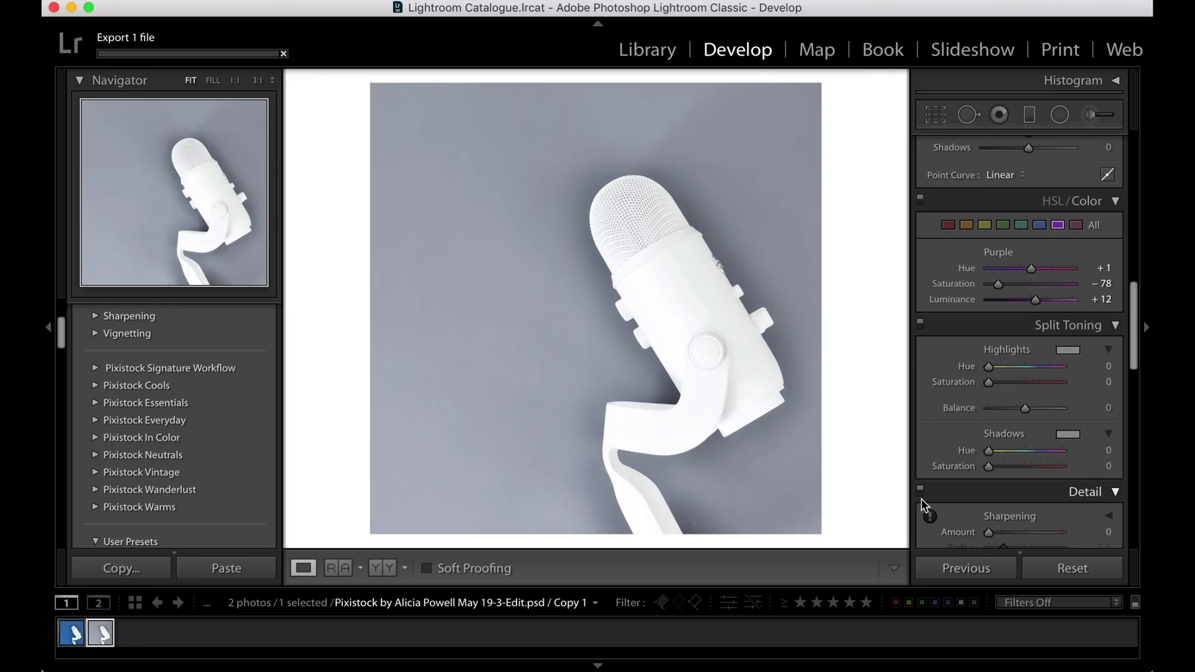
pyautogui.moveTo(688, 660)
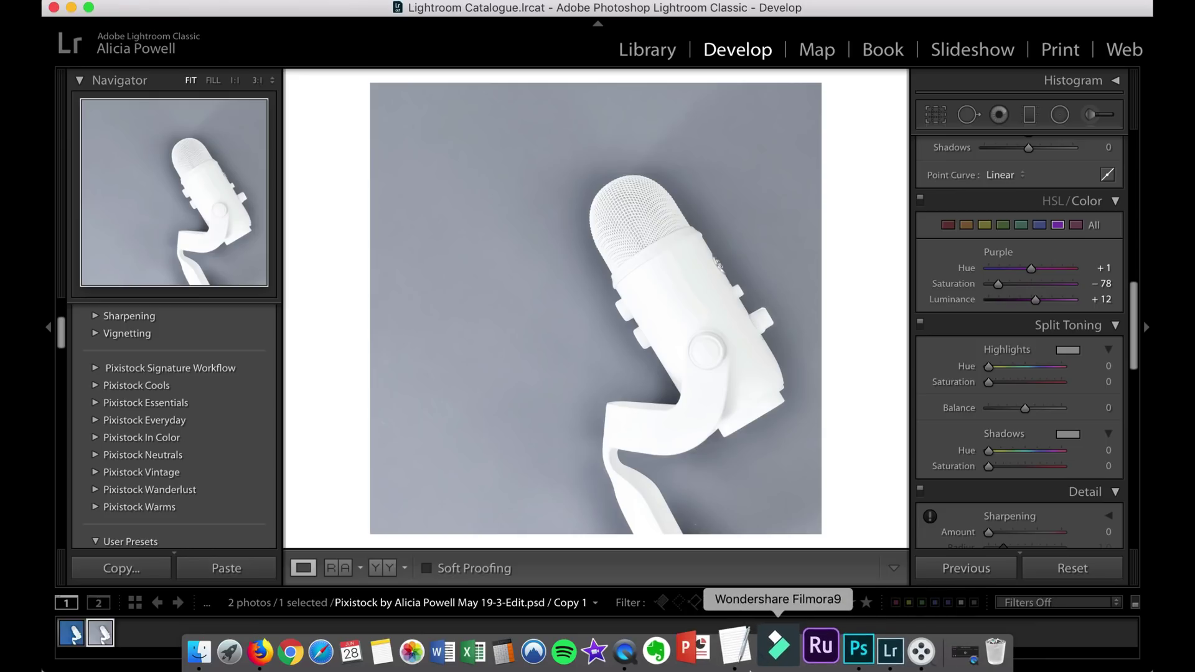
# Go to Pixistock's Graphics > Canva Templates section in Firefox
pyautogui.click(290, 652)
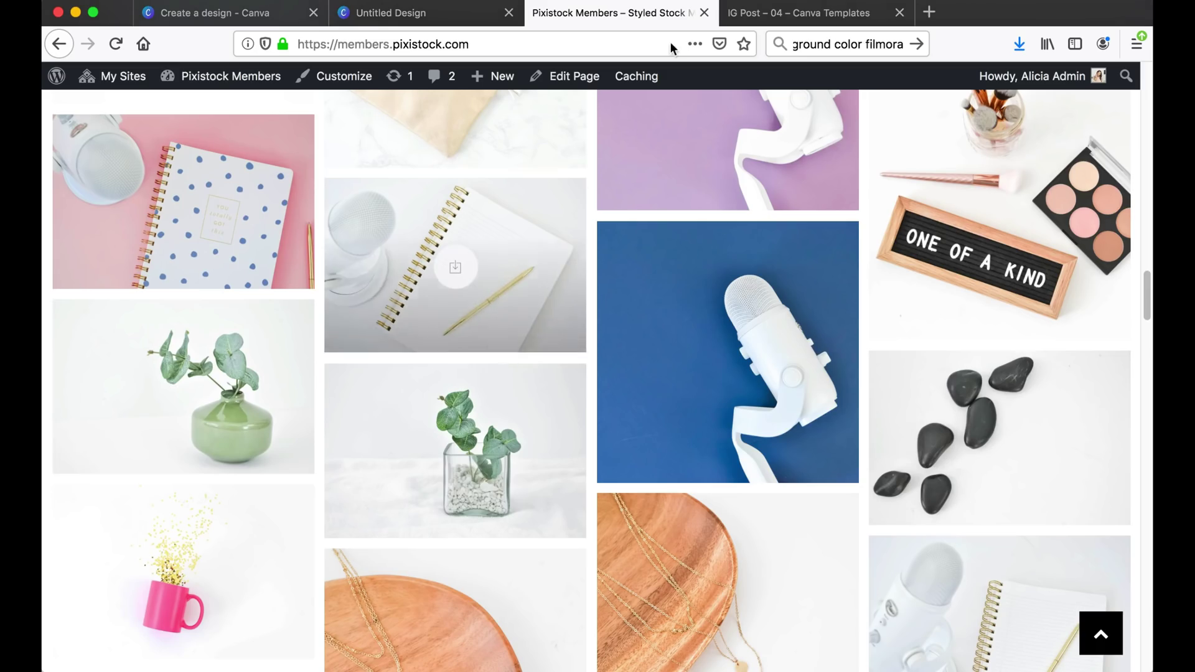
pyautogui.scroll(-15, 659, 234)
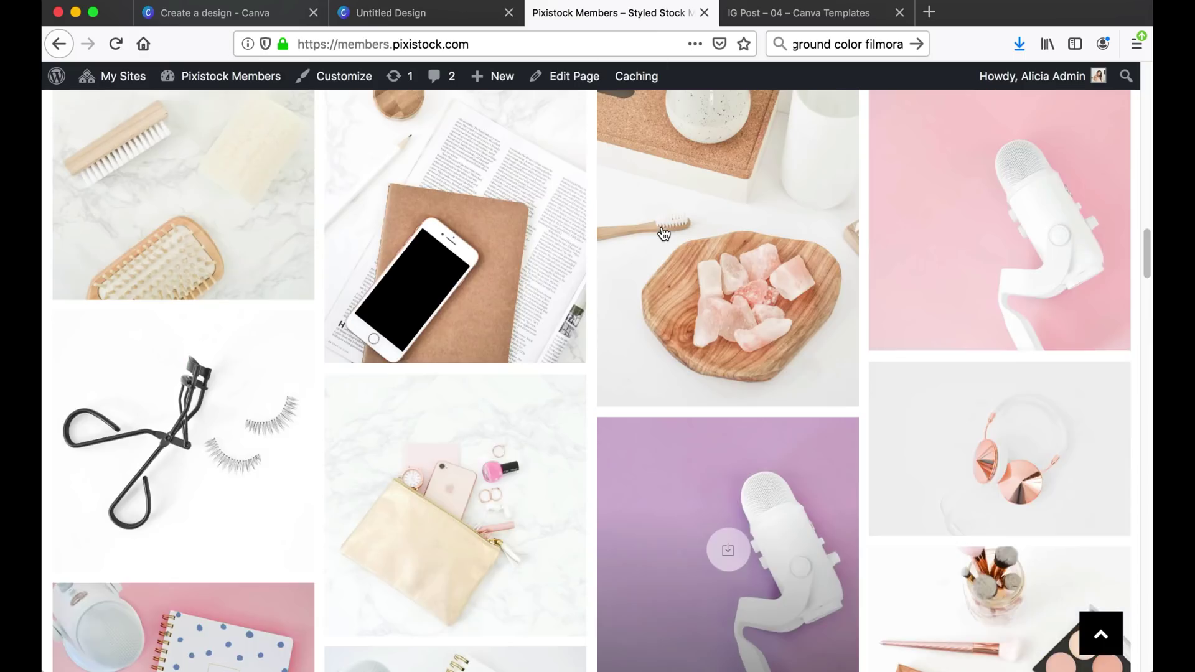
pyautogui.scroll(15, 663, 234)
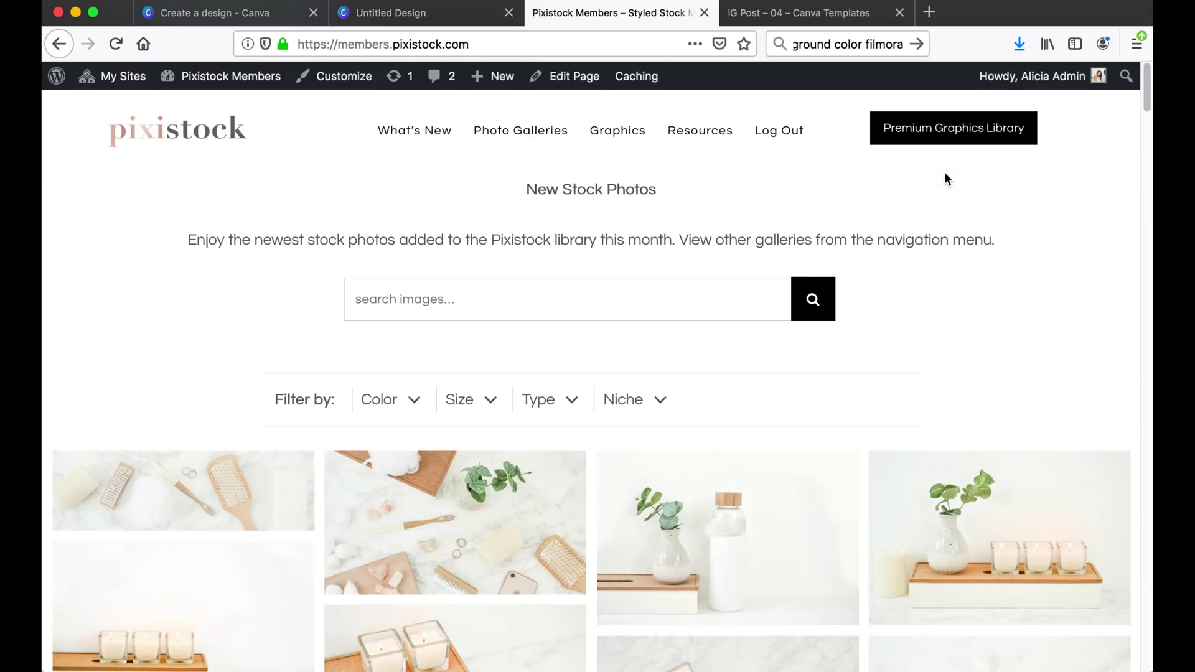
pyautogui.moveTo(670, 139)
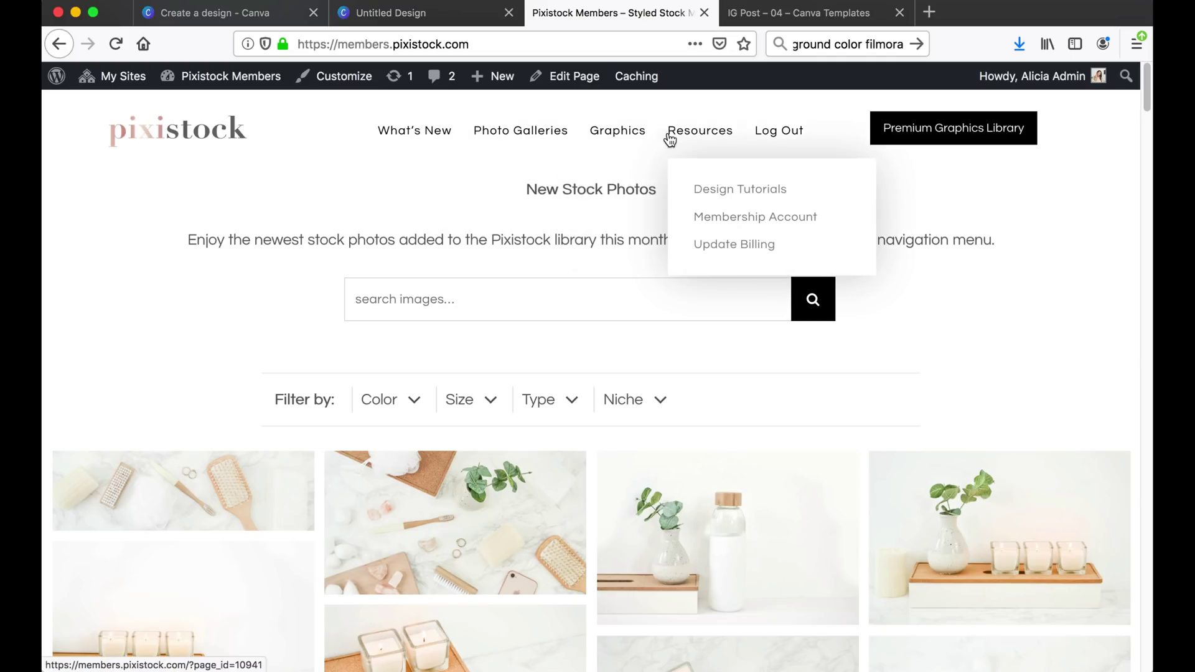
pyautogui.moveTo(628, 141)
pyautogui.click(626, 219)
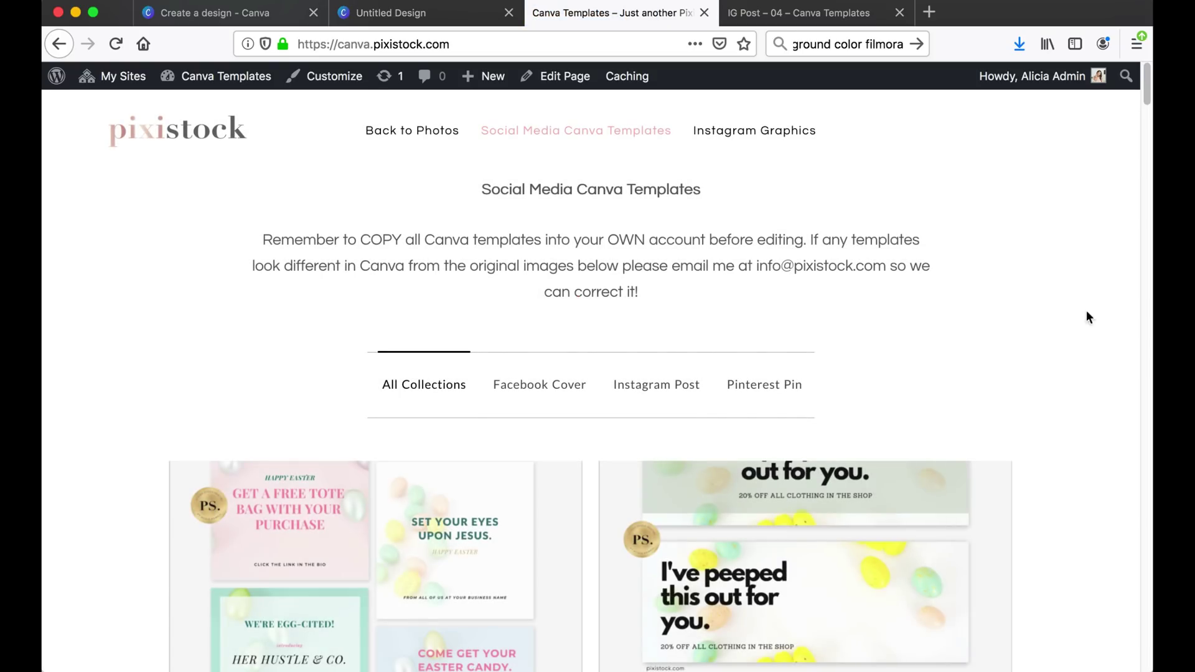
# Filter to Instagram Post templates and open the IG Post - 04 collection
pyautogui.scroll(-7, 1049, 350)
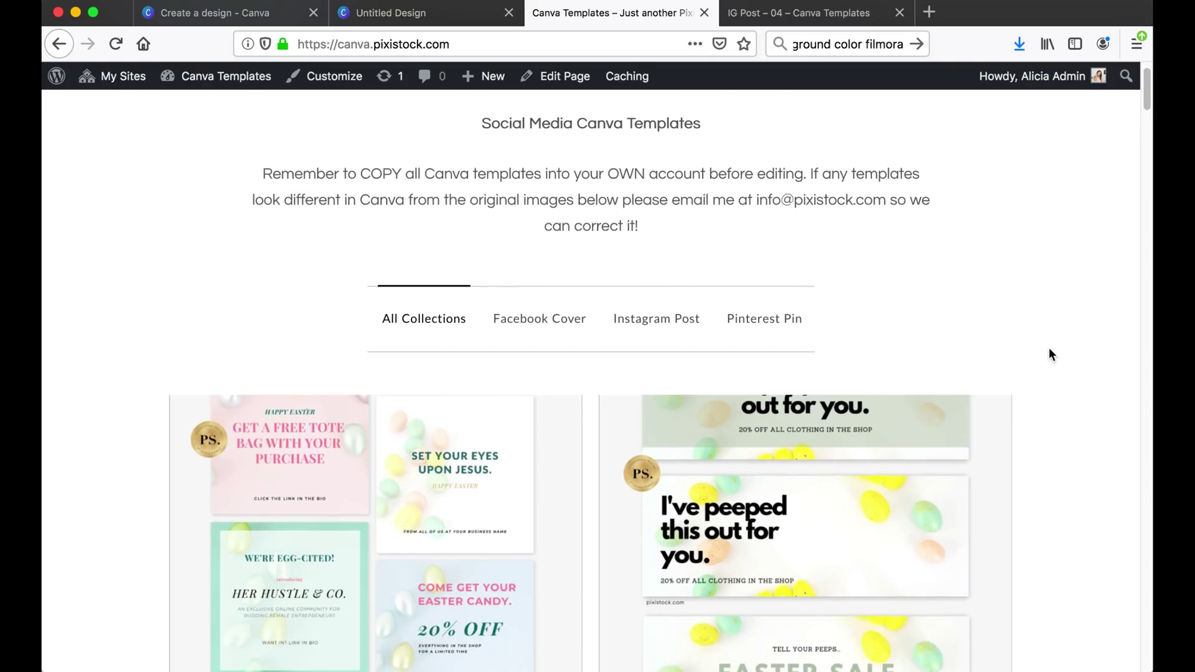
pyautogui.scroll(-20, 1058, 320)
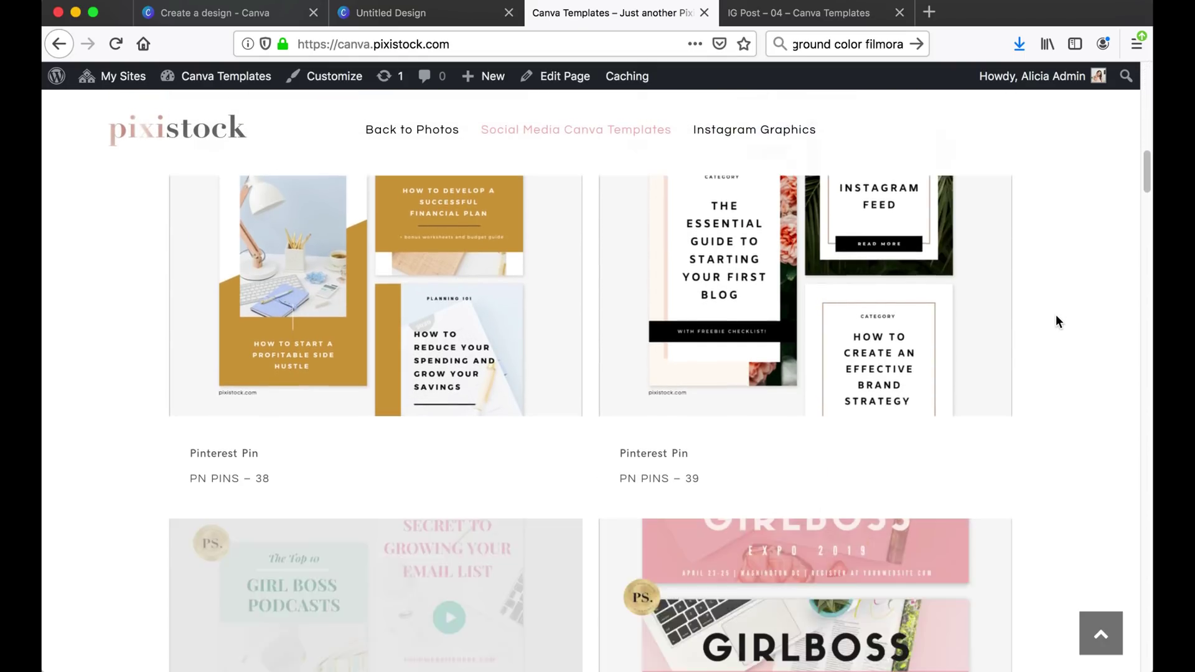
pyautogui.scroll(20, 1053, 324)
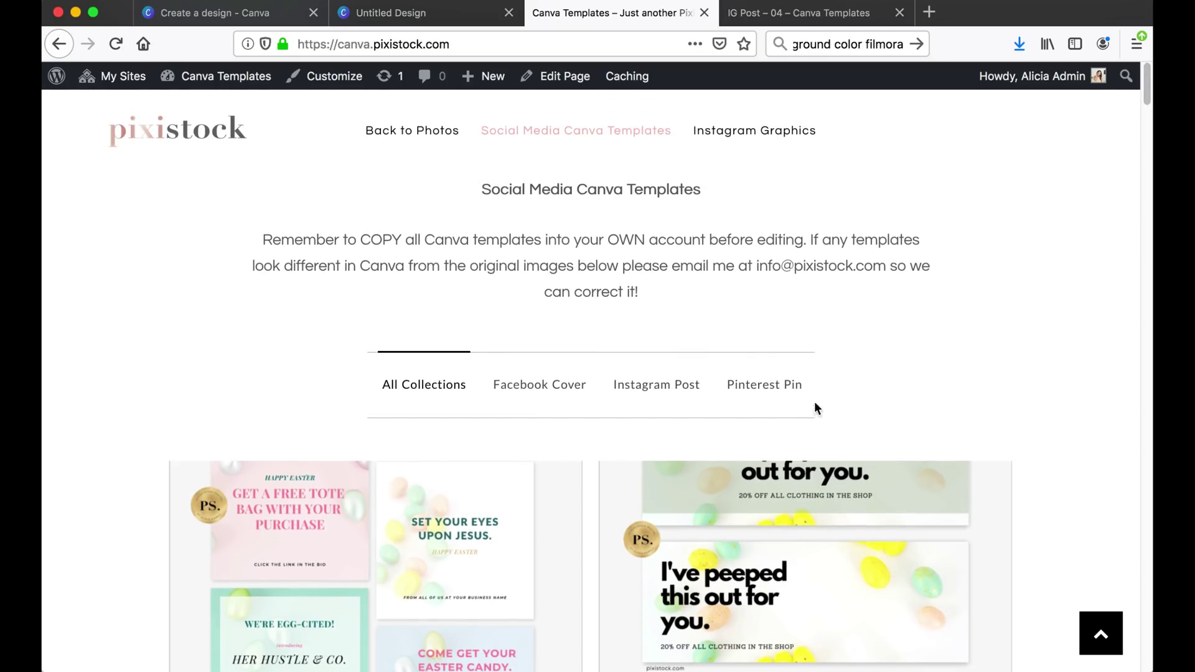
pyautogui.click(674, 391)
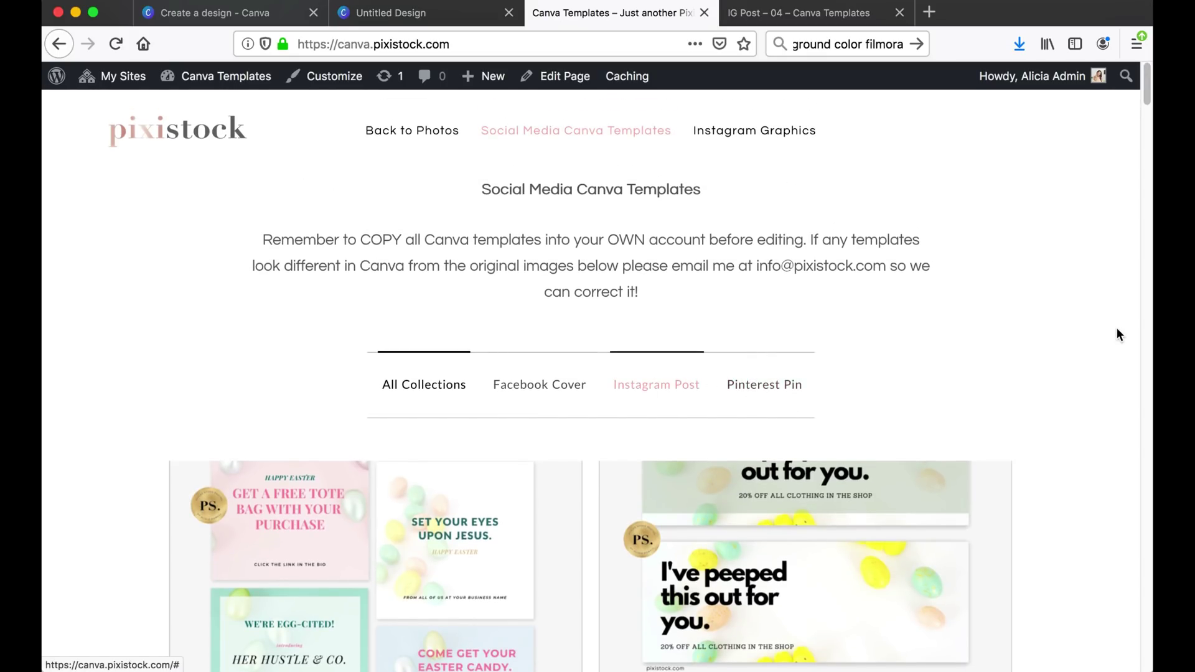
pyautogui.scroll(-6, 1082, 364)
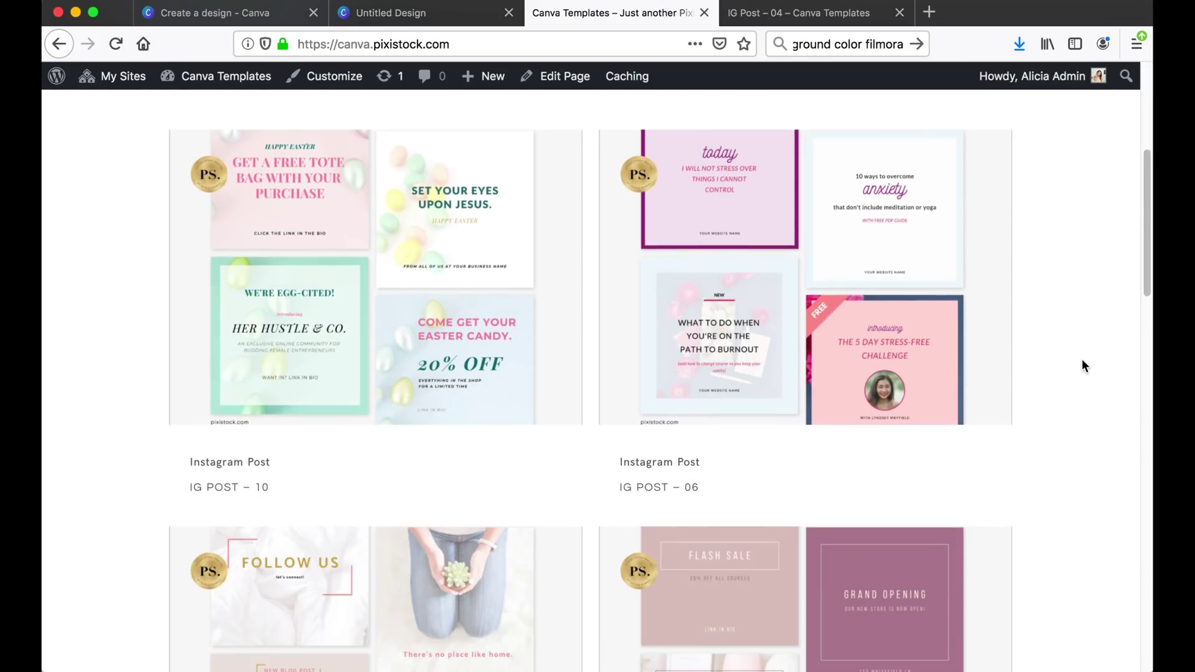
pyautogui.scroll(-7, 1083, 366)
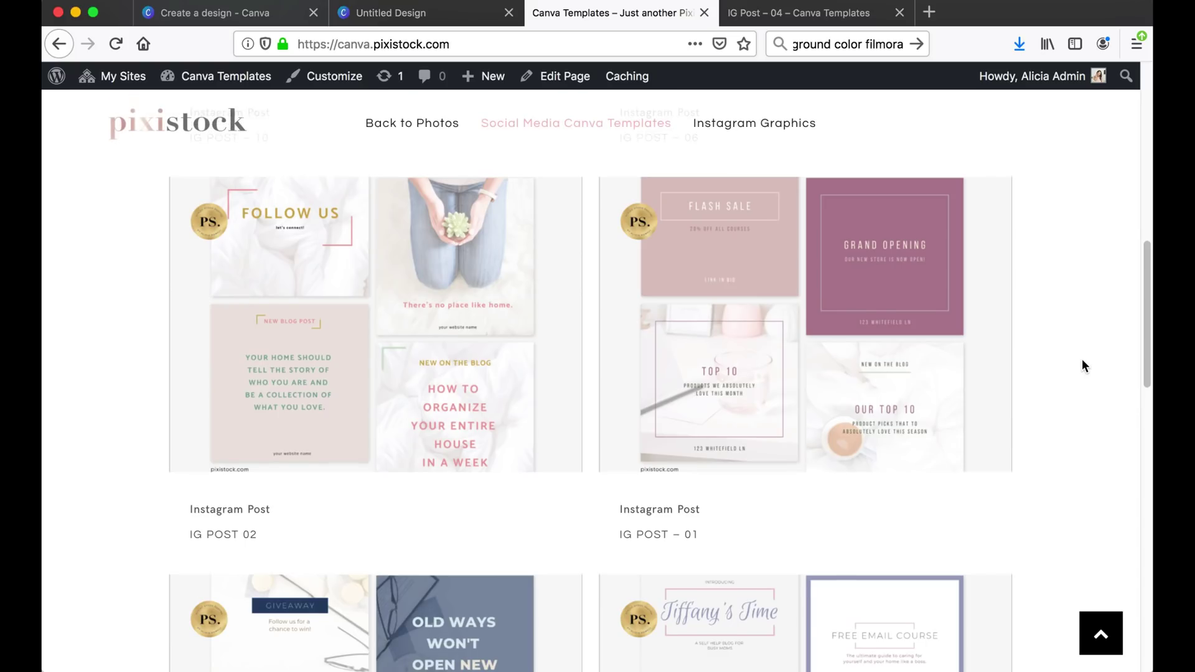
pyautogui.scroll(-5, 1082, 366)
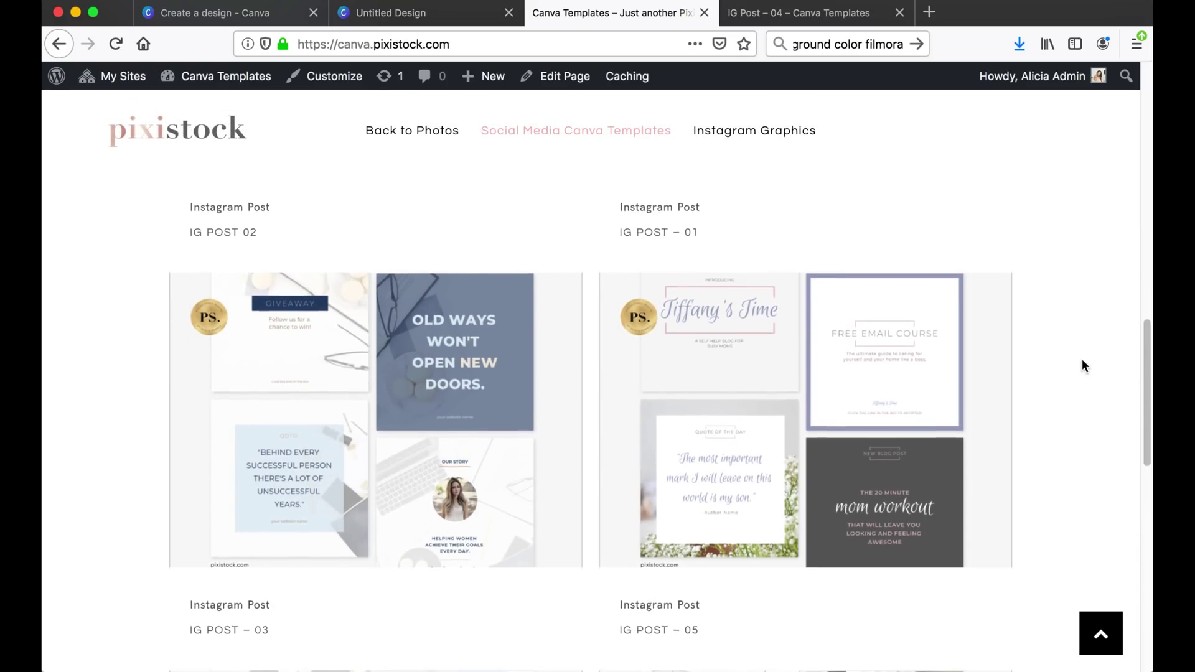
pyautogui.scroll(-2, 1083, 366)
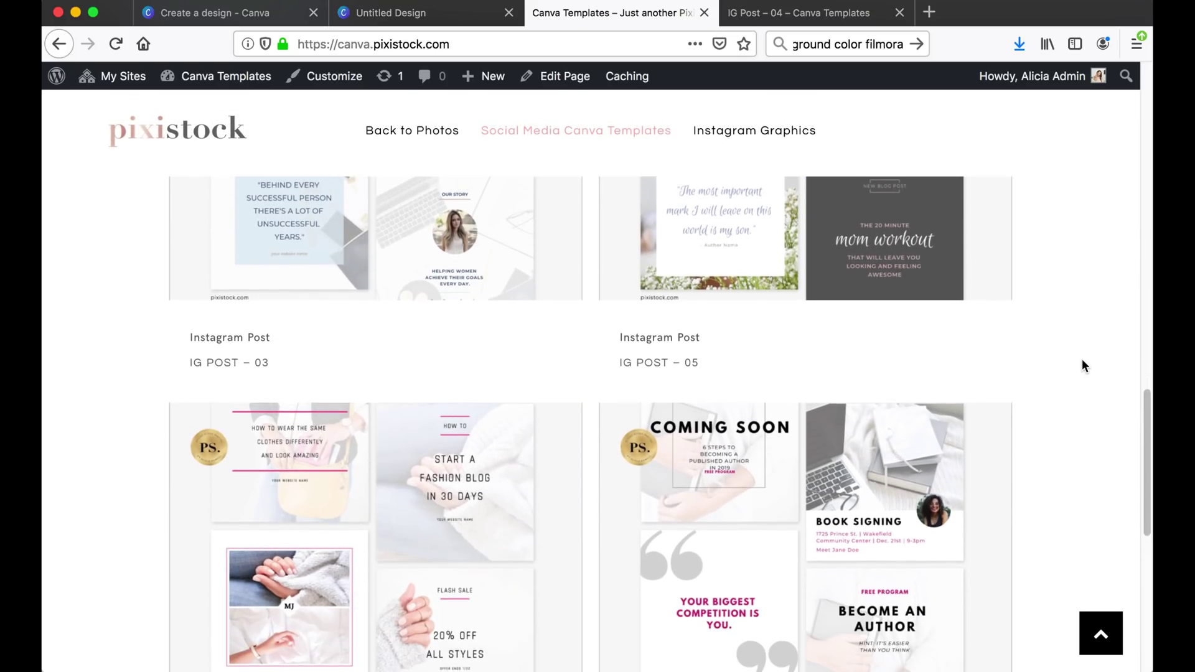
pyautogui.moveTo(718, 588)
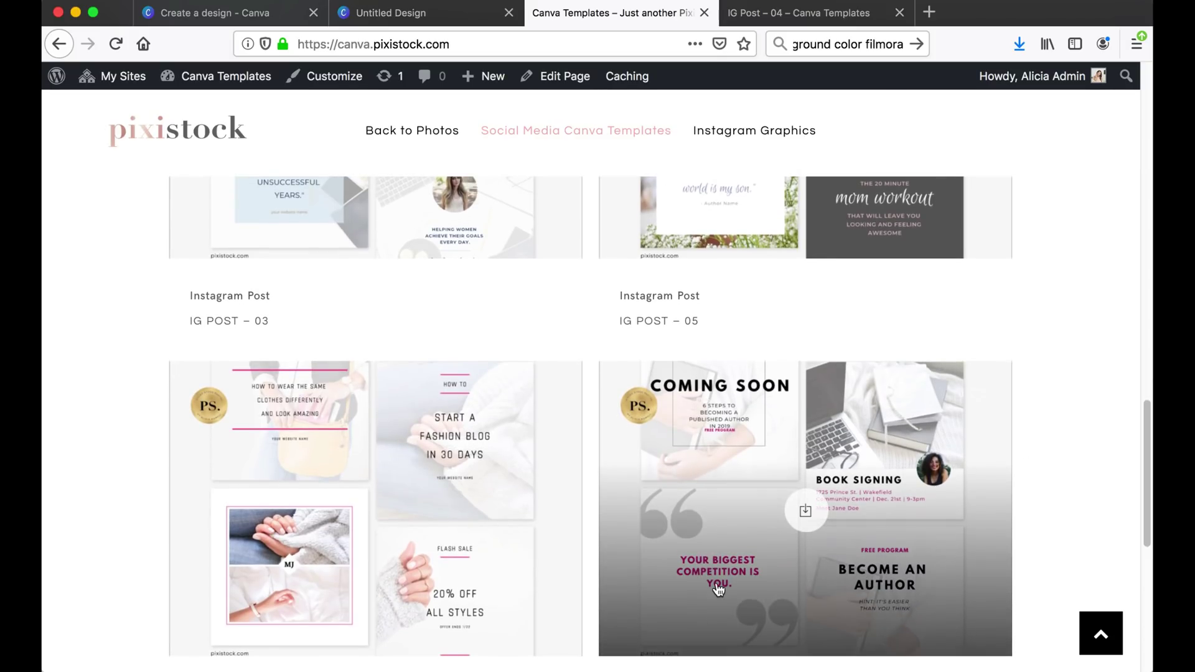
pyautogui.click(807, 514)
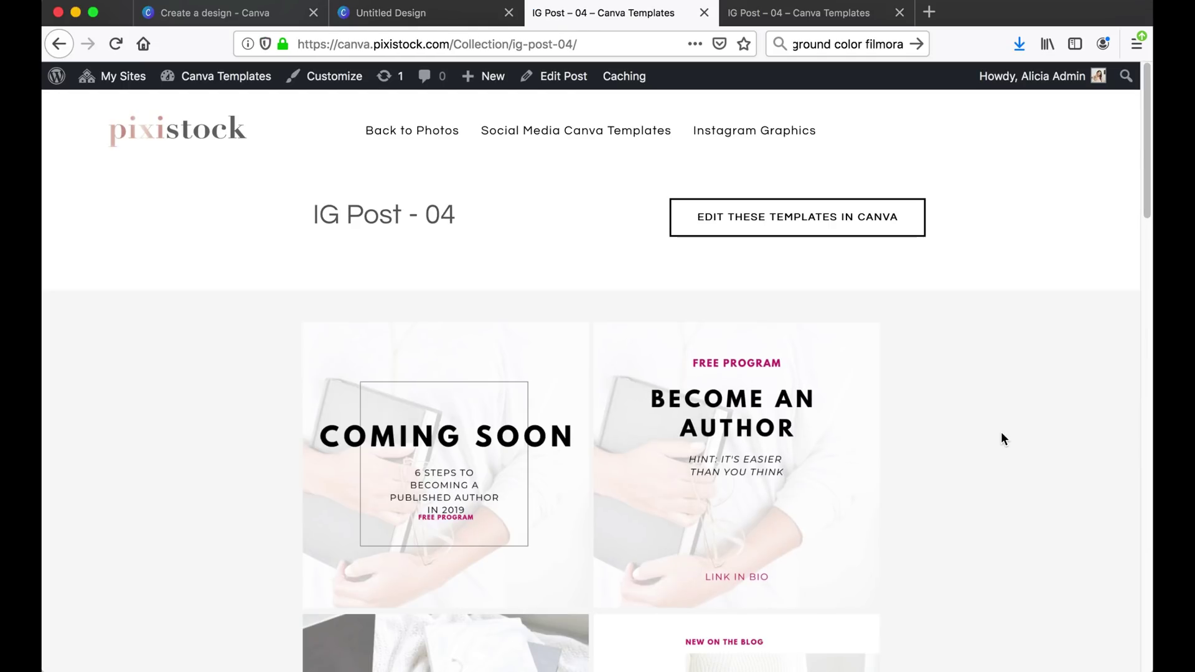
# Scroll through the IG Post - 04 page to look over its quote template
pyautogui.scroll(-5, 993, 445)
pyautogui.scroll(-2, 992, 440)
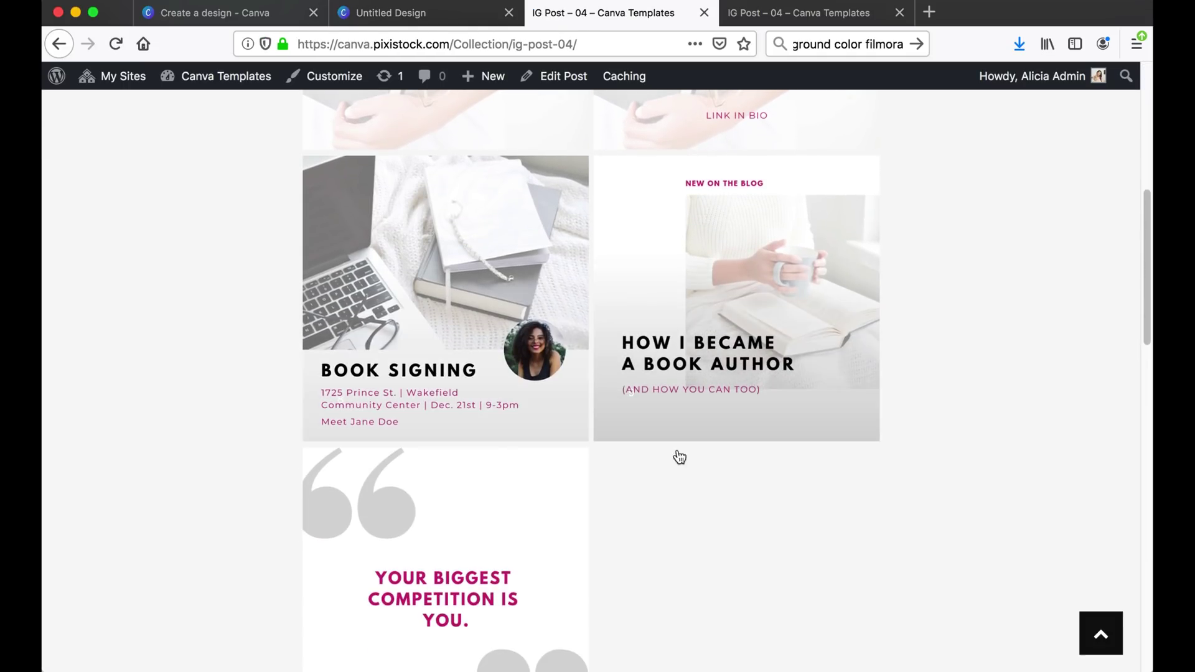
pyautogui.scroll(-2, 448, 531)
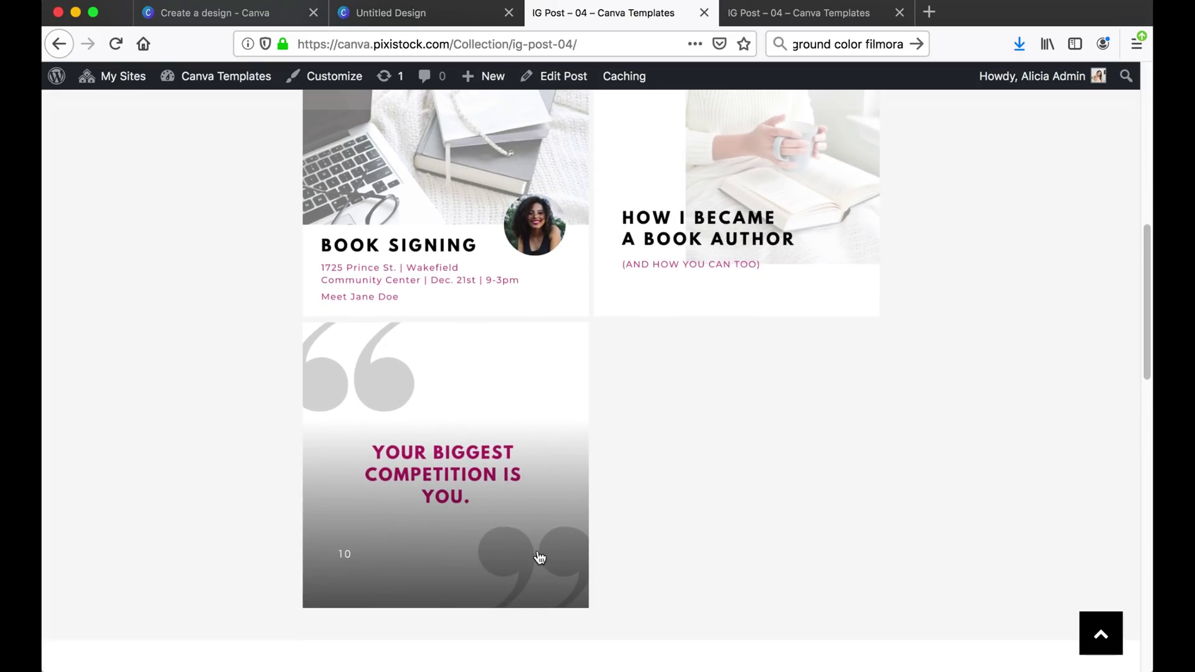
pyautogui.scroll(6, 784, 368)
pyautogui.scroll(3, 801, 388)
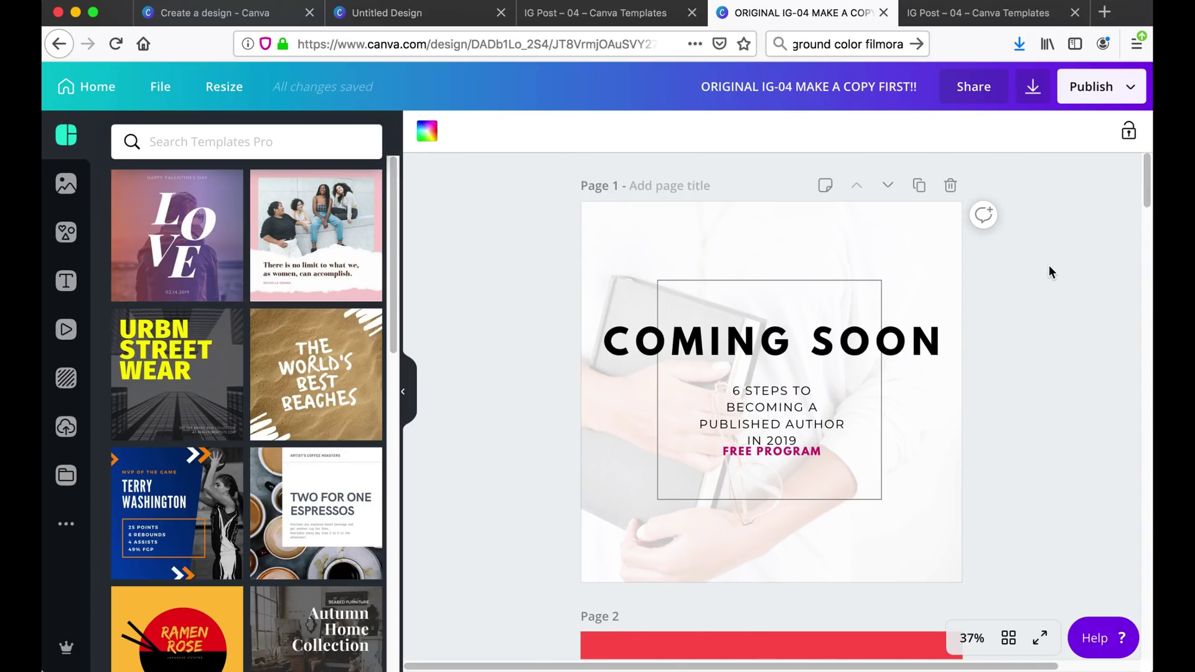
# Scroll to Page 10 of the IG-04 template and open the File menu to copy it
pyautogui.scroll(-15, 1047, 317)
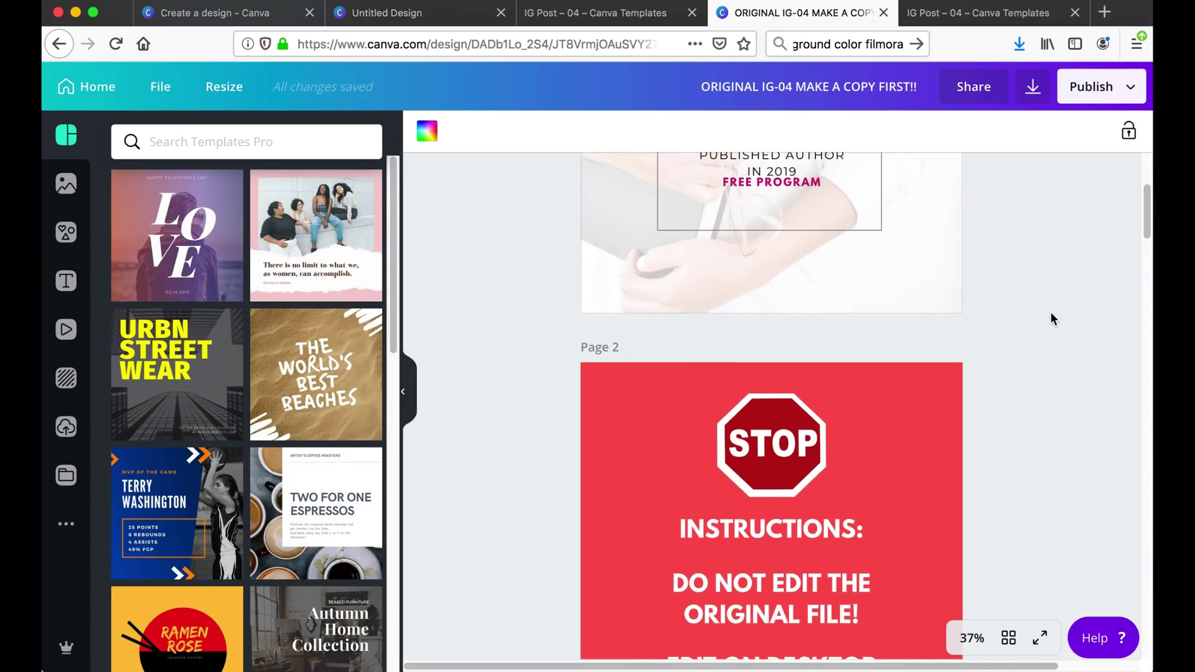
pyautogui.scroll(-10, 1051, 314)
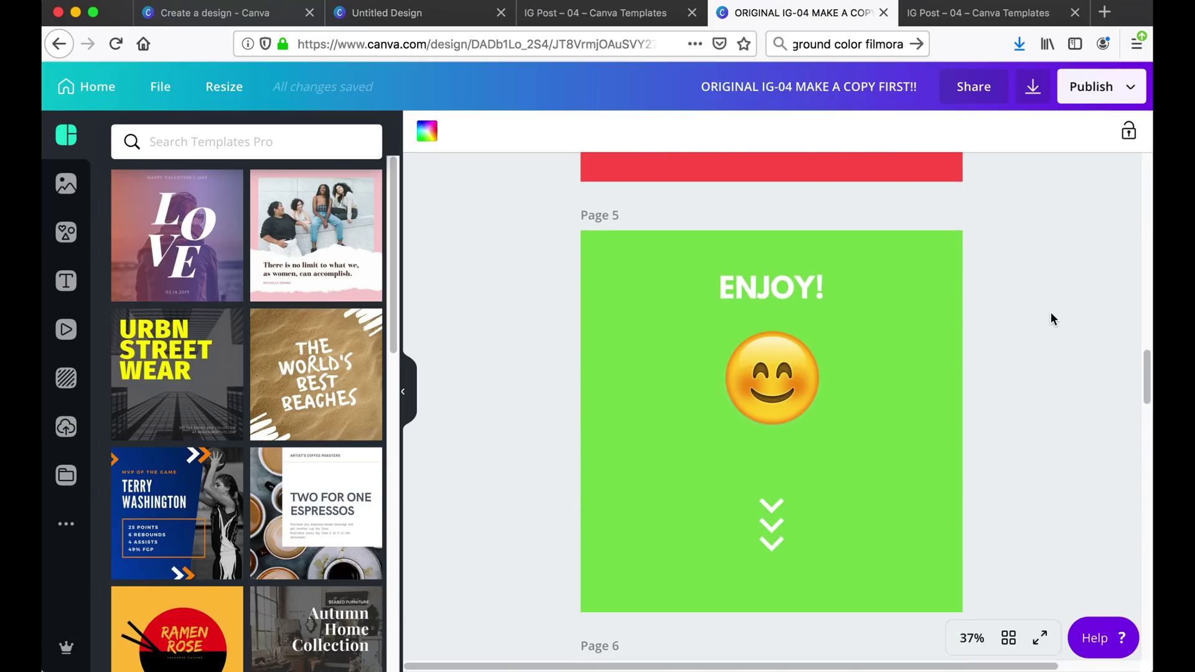
pyautogui.scroll(15, 1051, 313)
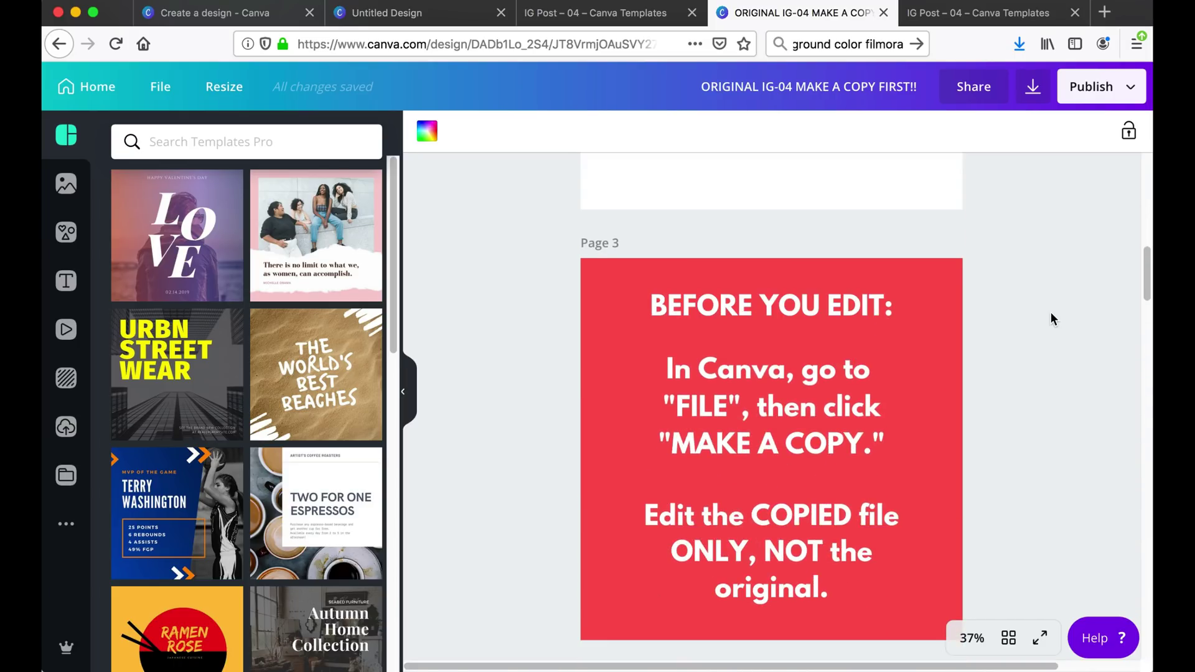
pyautogui.scroll(-20, 1050, 319)
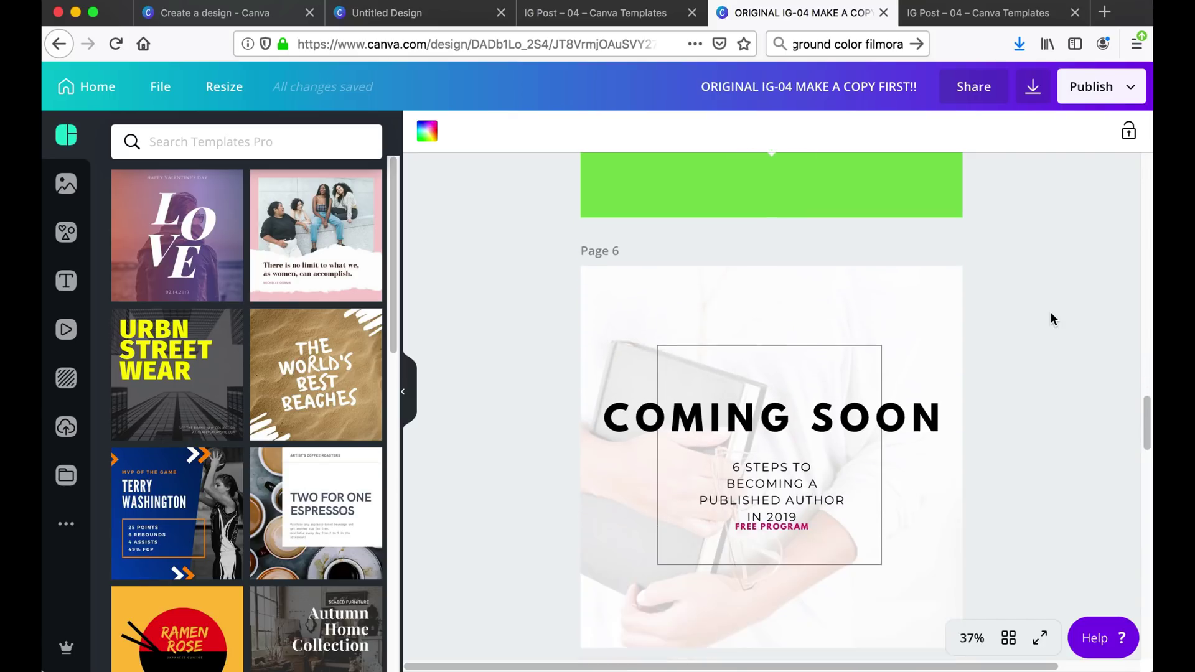
pyautogui.scroll(-20, 1050, 319)
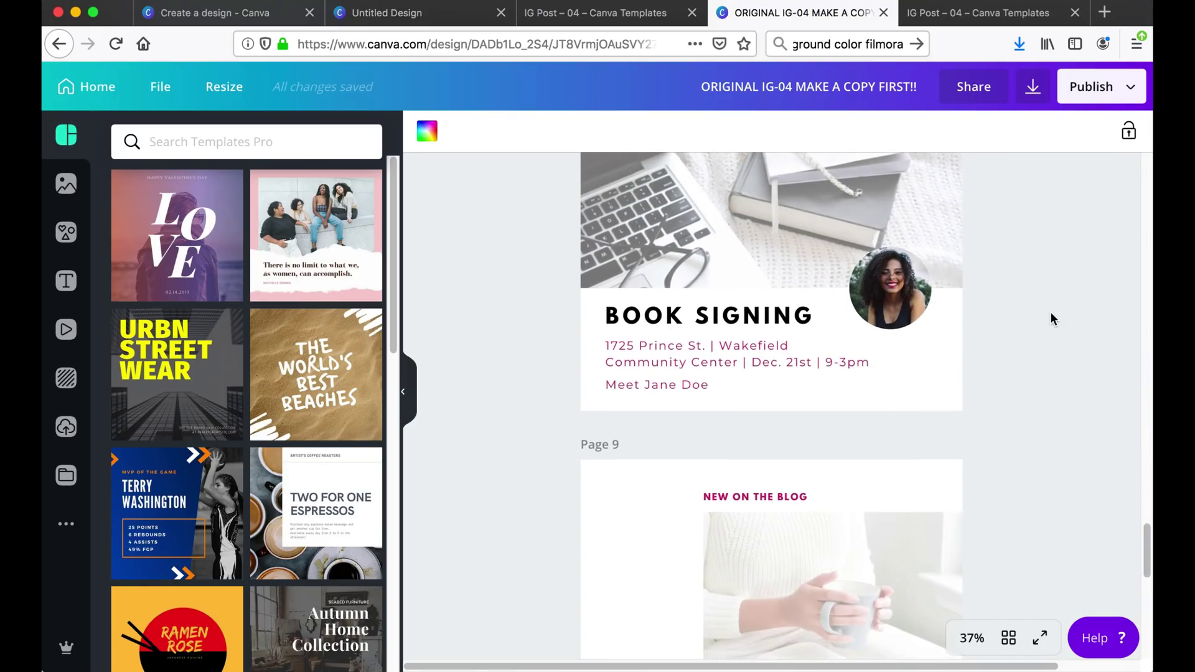
pyautogui.scroll(-10, 1050, 317)
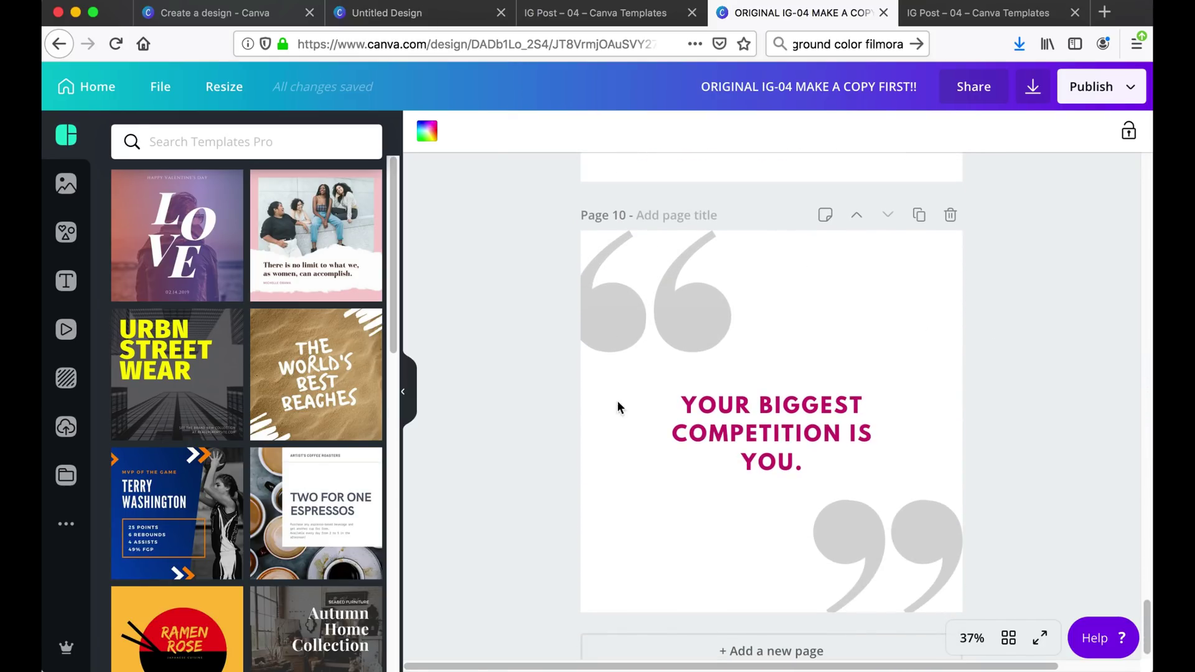
pyautogui.click(163, 91)
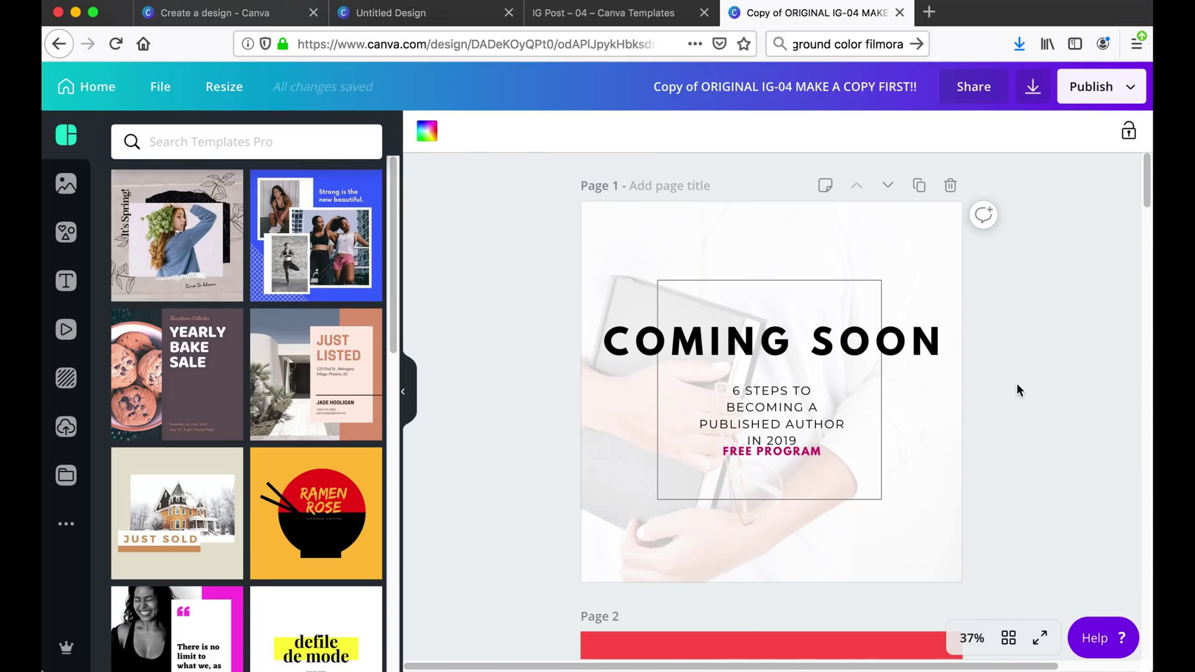
# Scroll the copy down to Page 10, the 'YOUR BIGGEST COMPETITION IS YOU' quote
pyautogui.scroll(-5, 1017, 382)
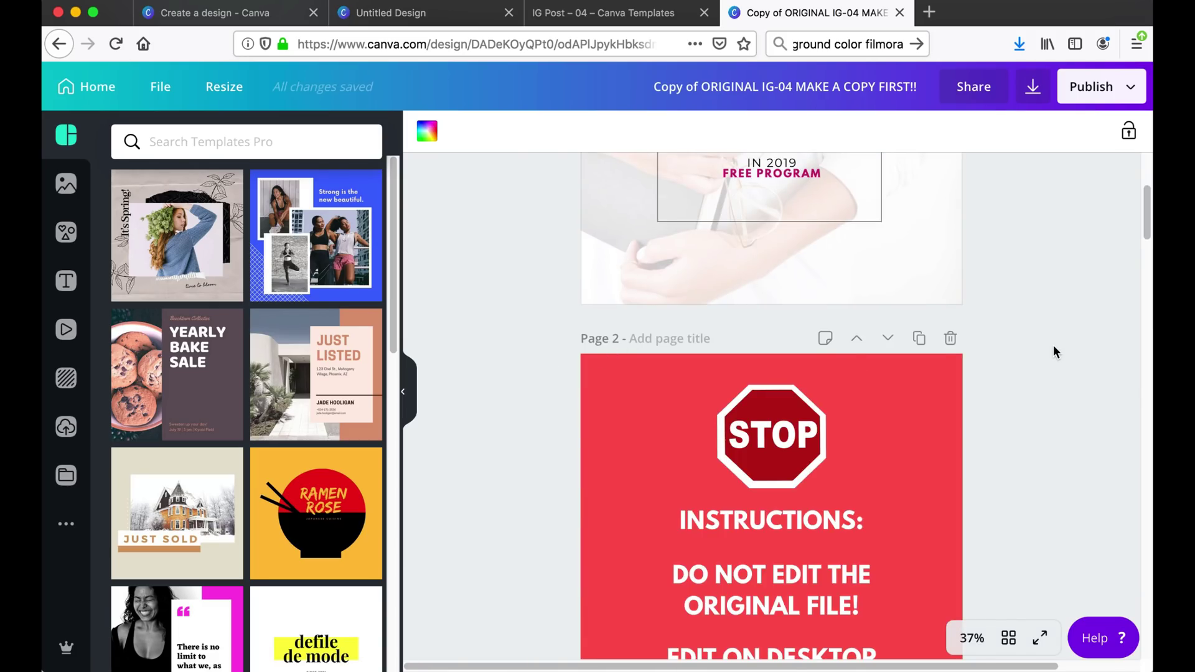
pyautogui.scroll(-4, 1053, 350)
pyautogui.scroll(-15, 1054, 350)
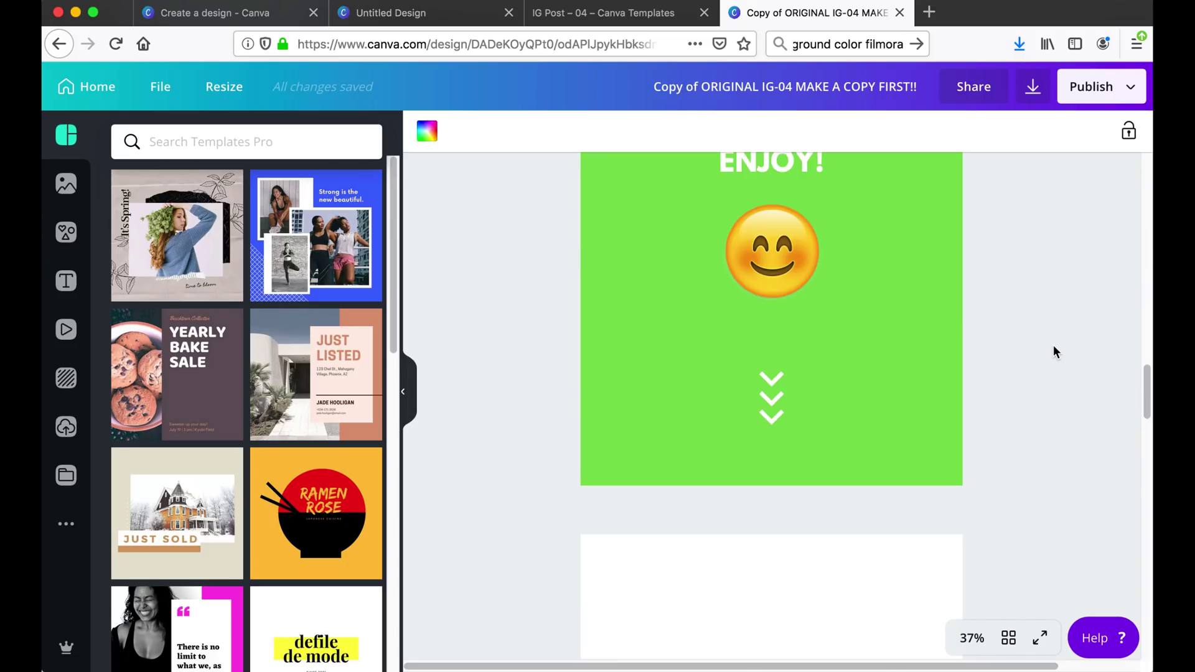
pyautogui.scroll(-5, 1052, 347)
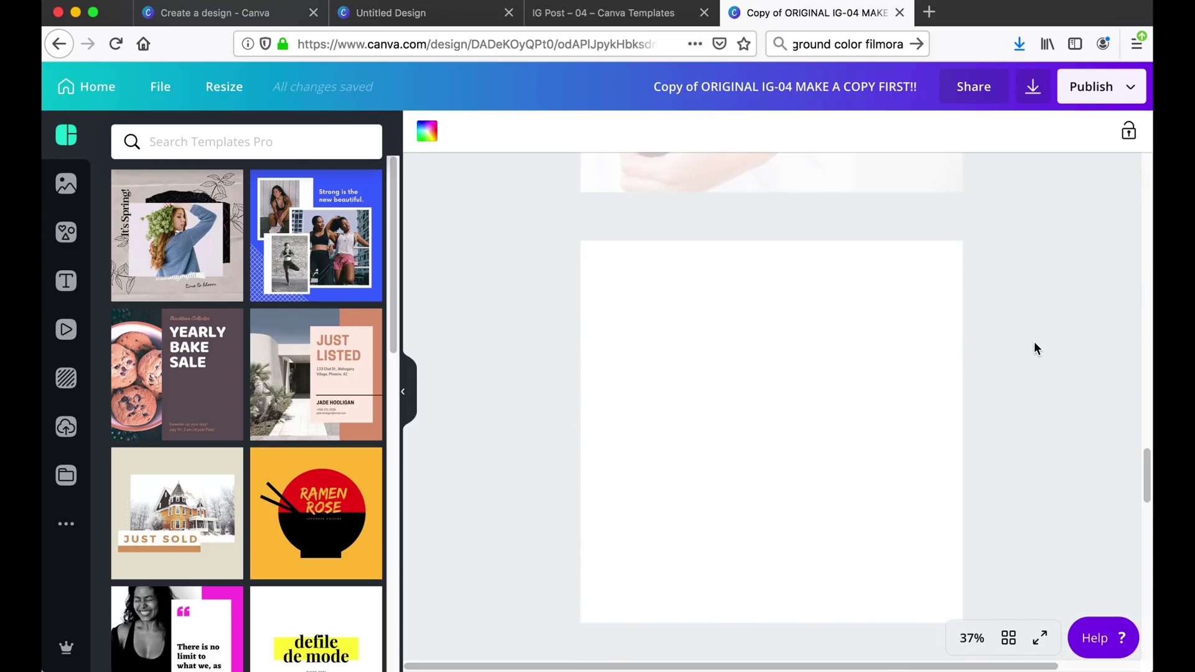
pyautogui.scroll(-8, 1028, 340)
pyautogui.scroll(-12, 1029, 338)
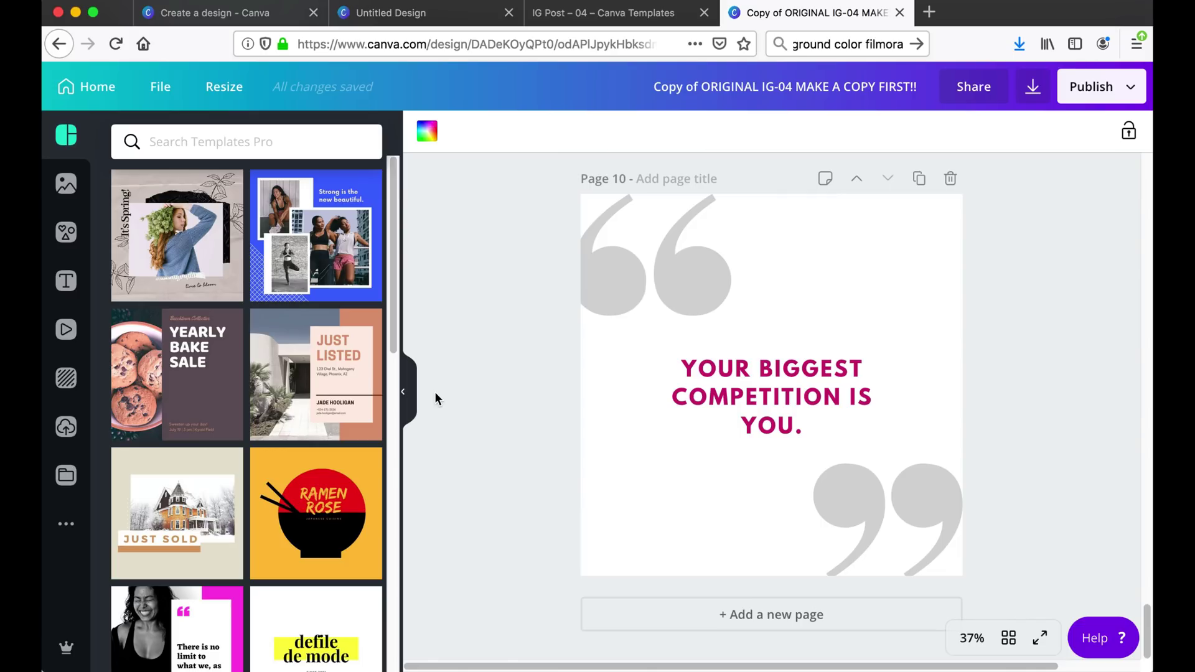
# Upload Photo-1.jpg from Downloads through Canva's Uploads panel
pyautogui.click(66, 427)
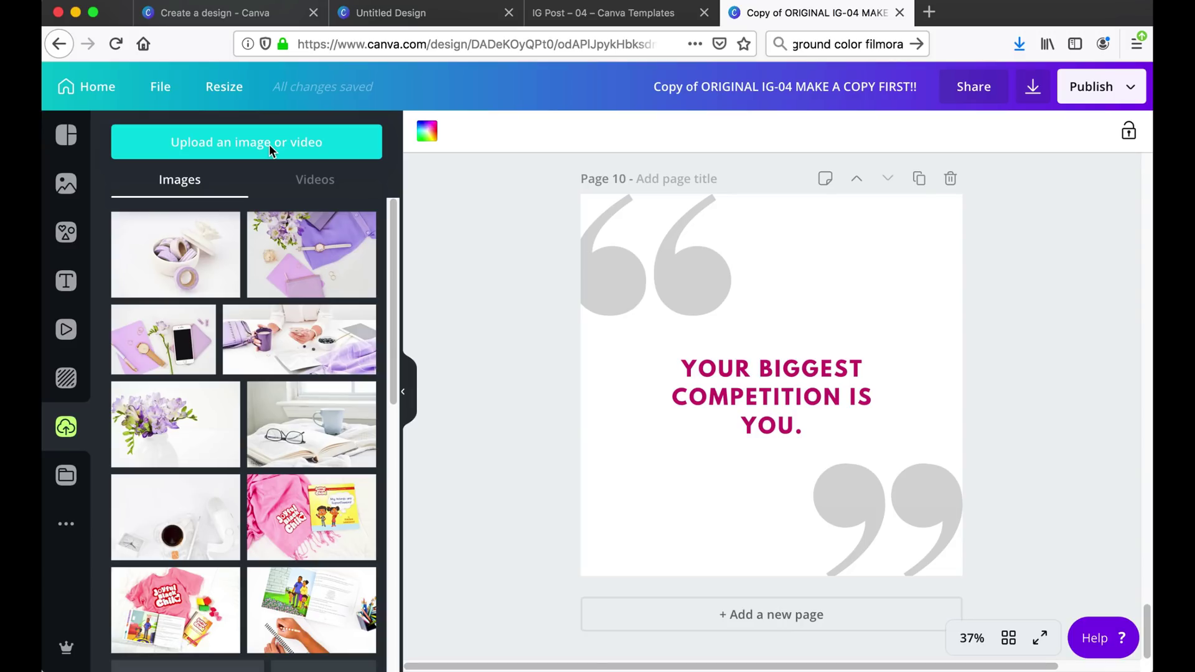
pyautogui.click(244, 154)
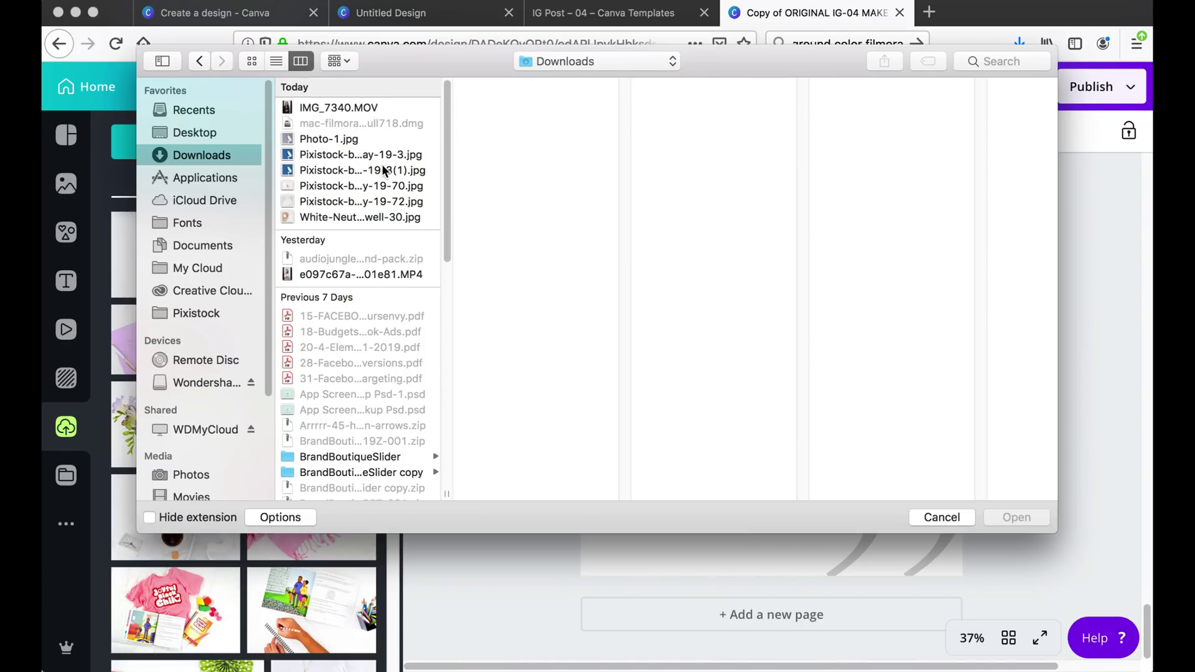
pyautogui.click(363, 138)
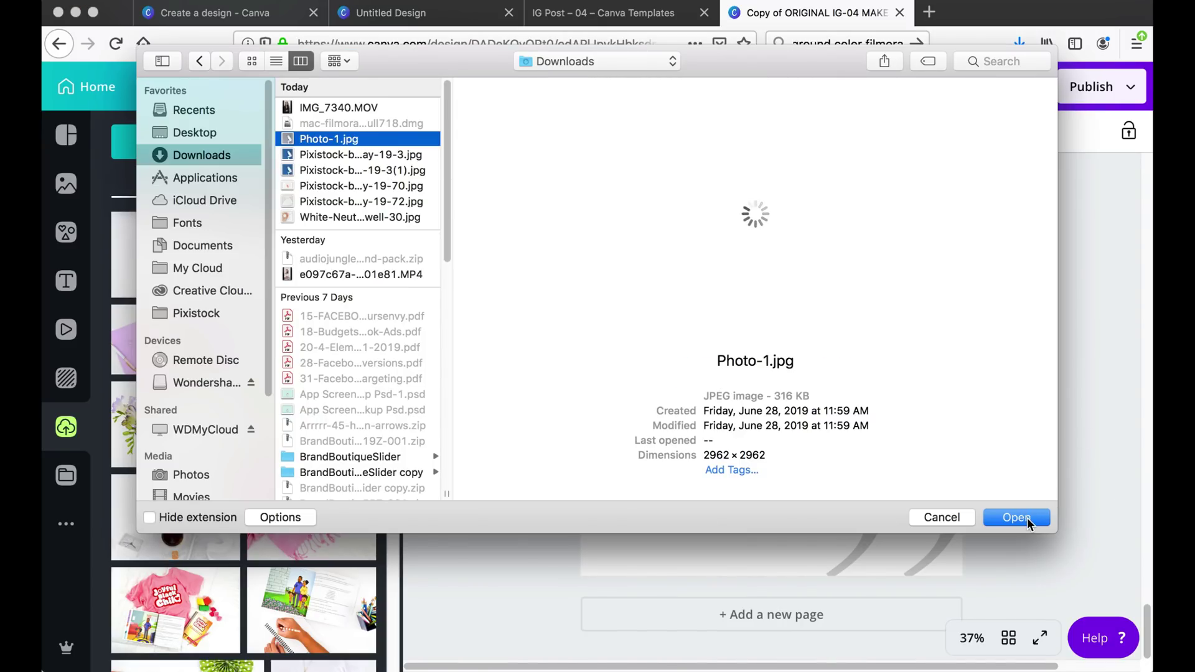
pyautogui.click(1027, 518)
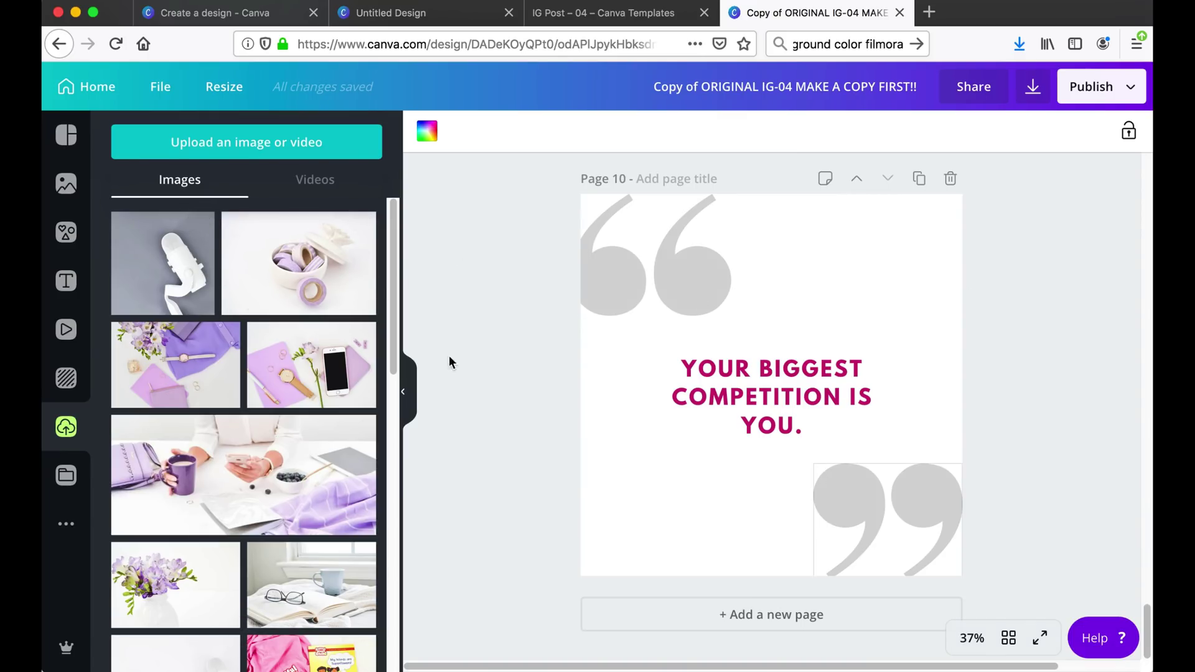
# Add a full-page photo grid to Page 10 and send it to the back
pyautogui.click(71, 235)
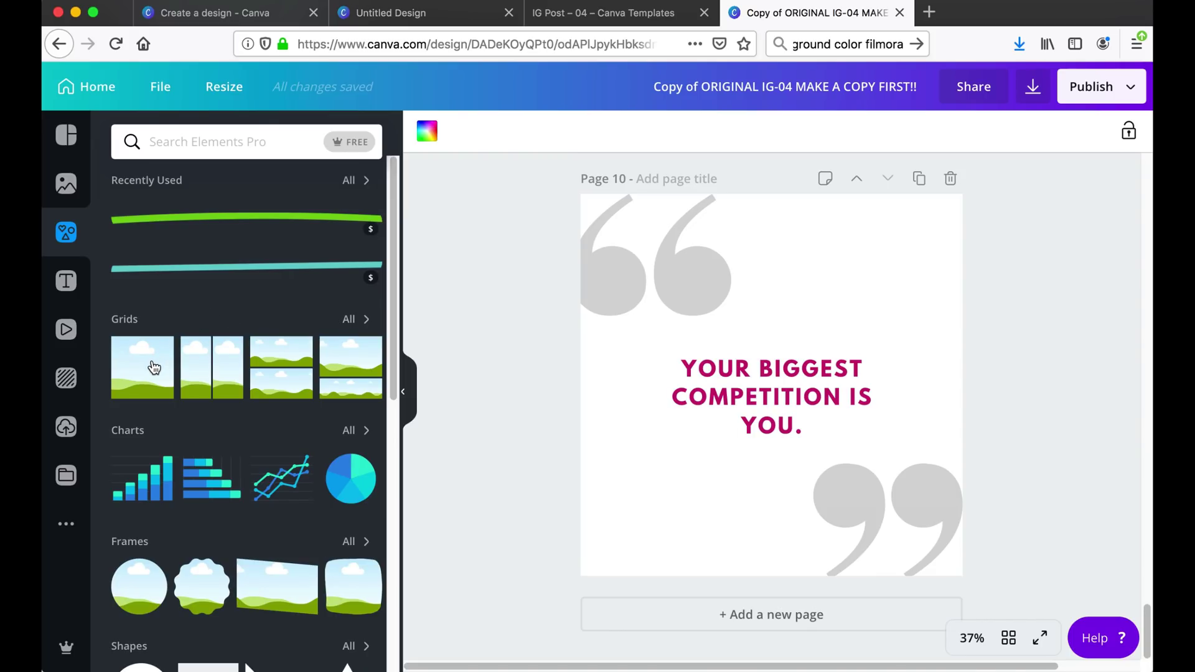
pyautogui.click(149, 352)
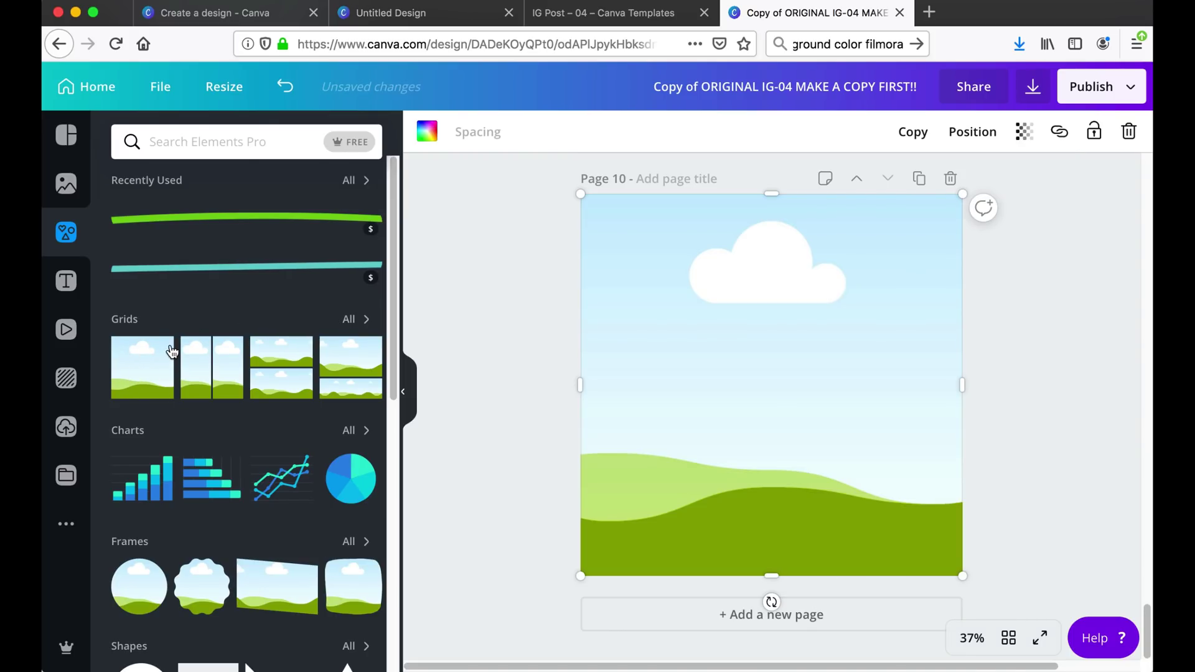
pyautogui.click(975, 140)
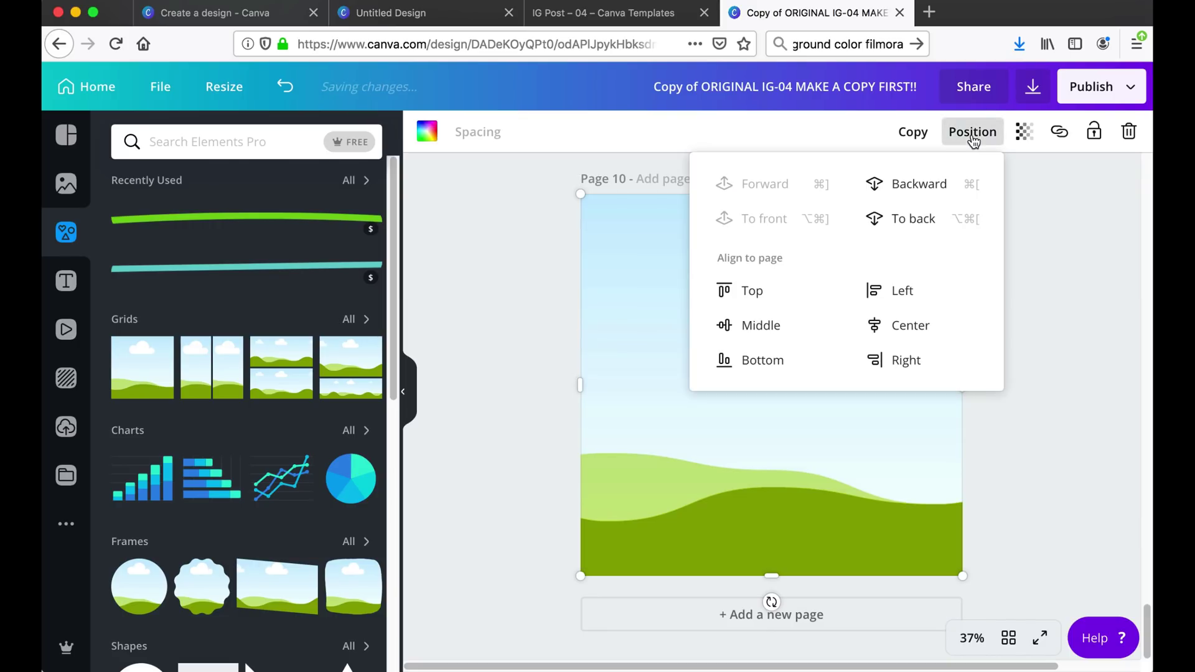
pyautogui.click(927, 226)
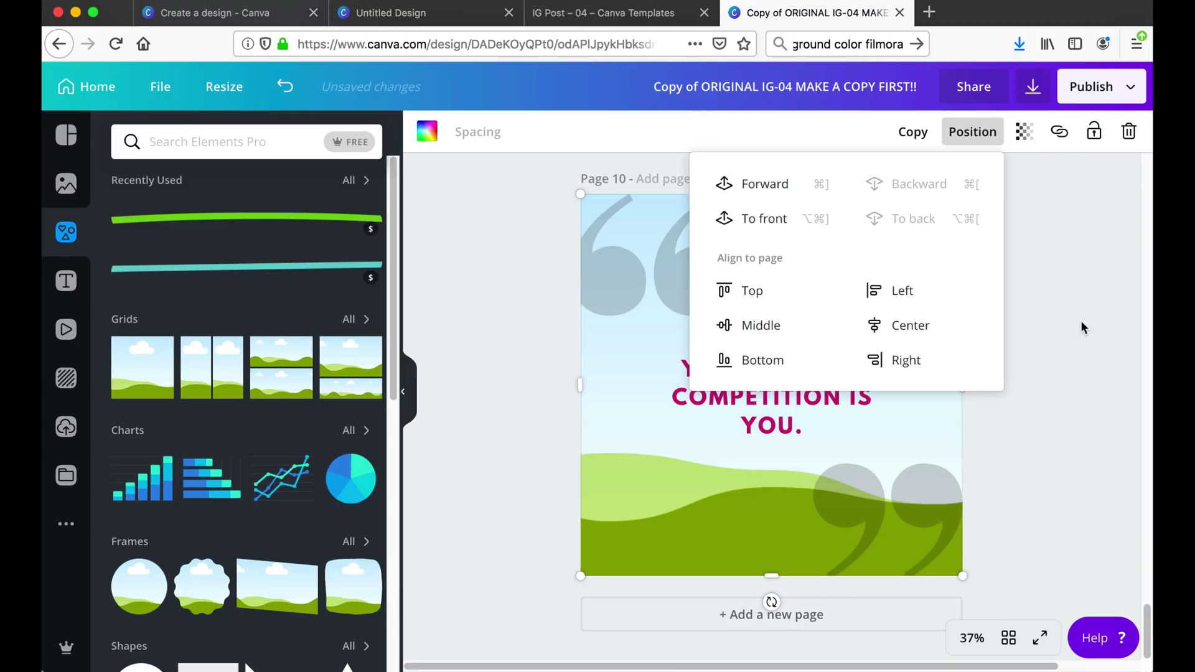
pyautogui.click(1079, 323)
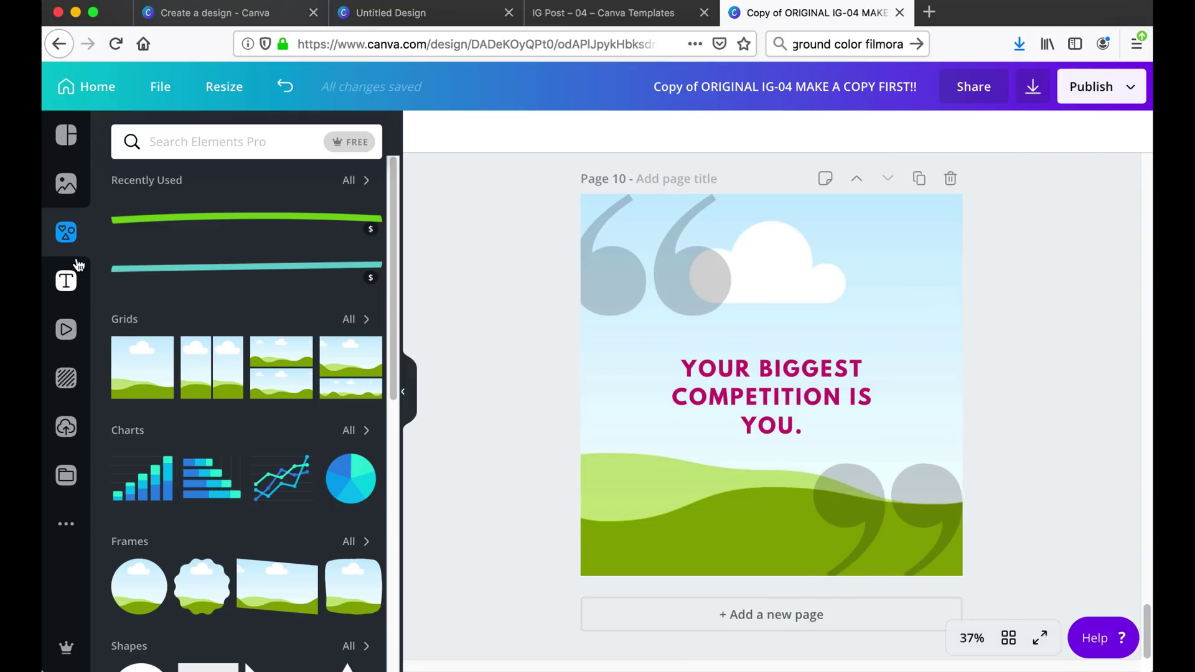
# Drop the uploaded grey microphone photo into the background grid
pyautogui.click(66, 427)
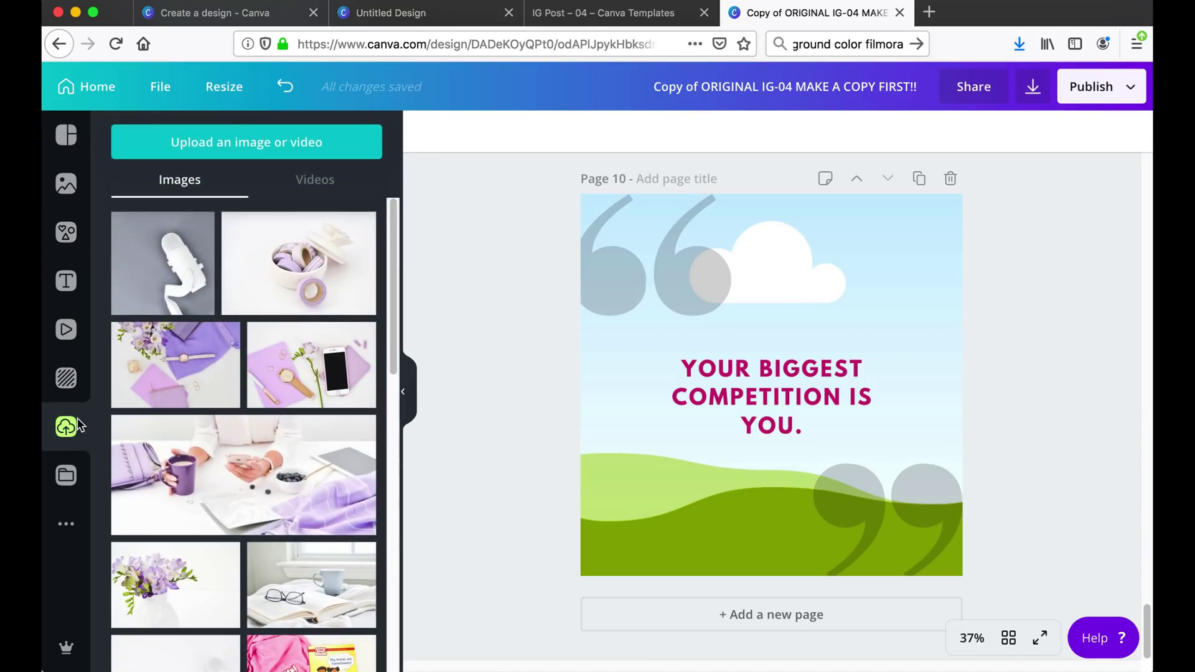
pyautogui.click(152, 283)
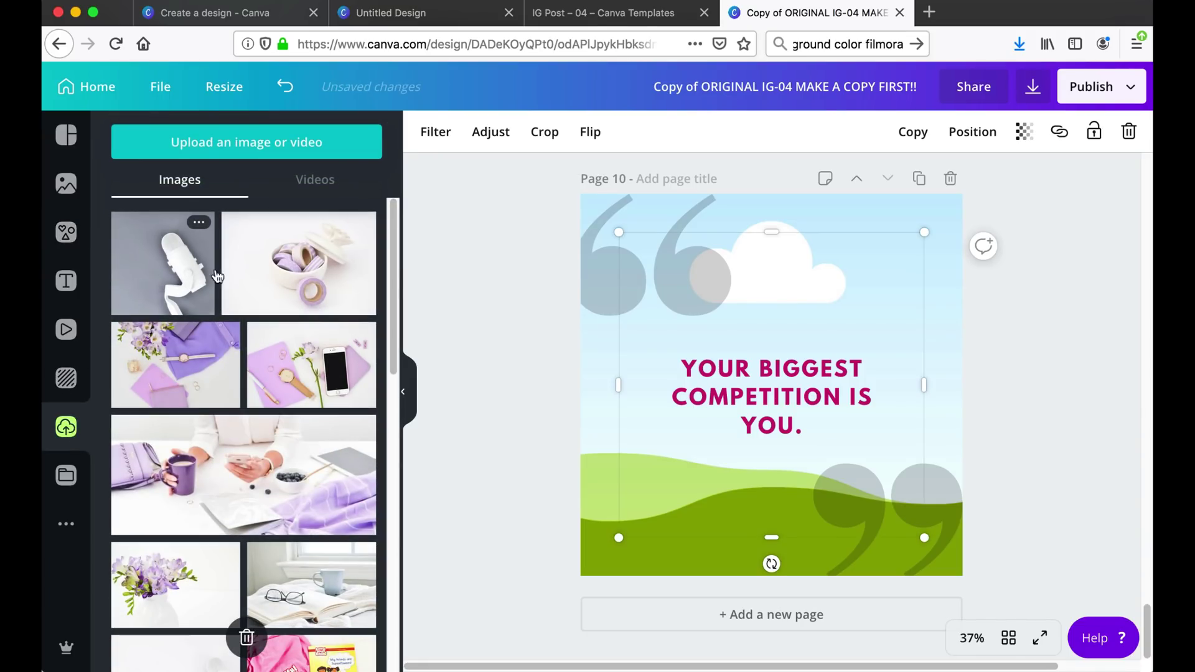
pyautogui.moveTo(838, 269); pyautogui.dragTo(859, 259)
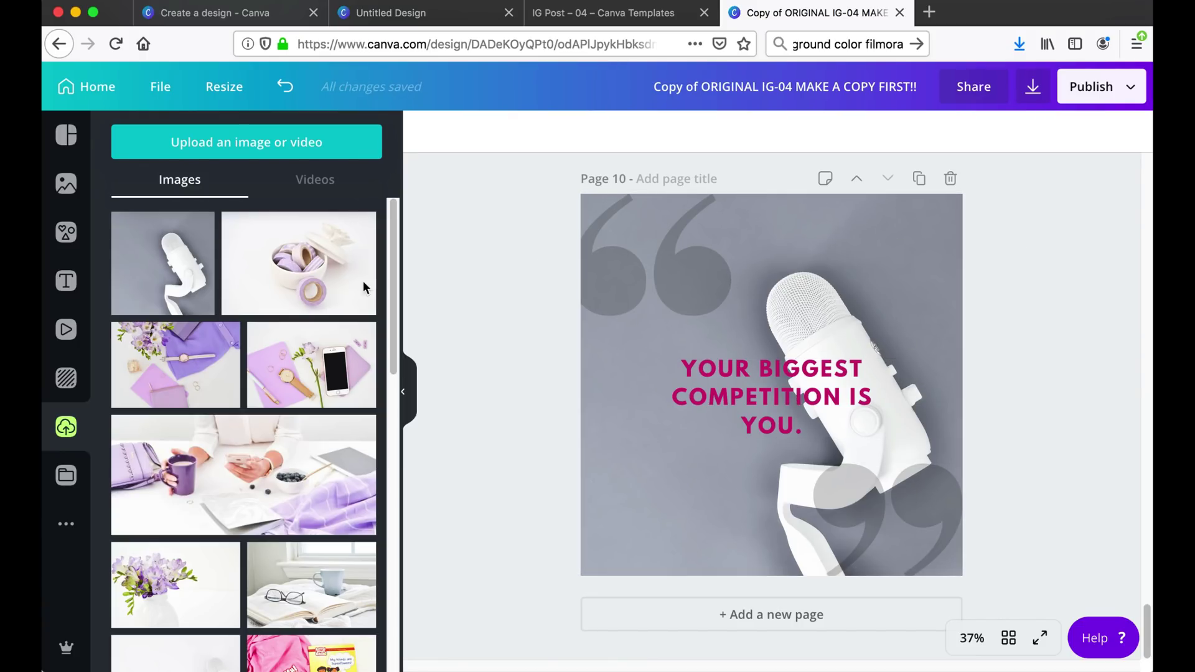
# Add a second full-page grid and move it behind the quote text and both quote marks
pyautogui.click(65, 234)
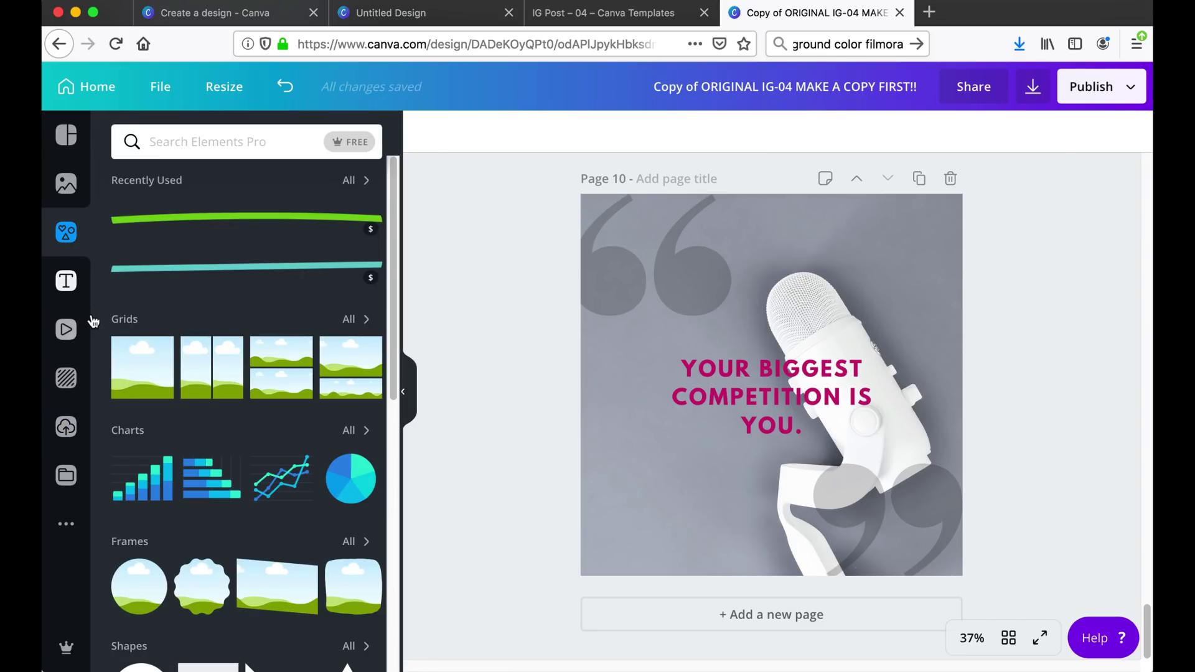
pyautogui.click(142, 370)
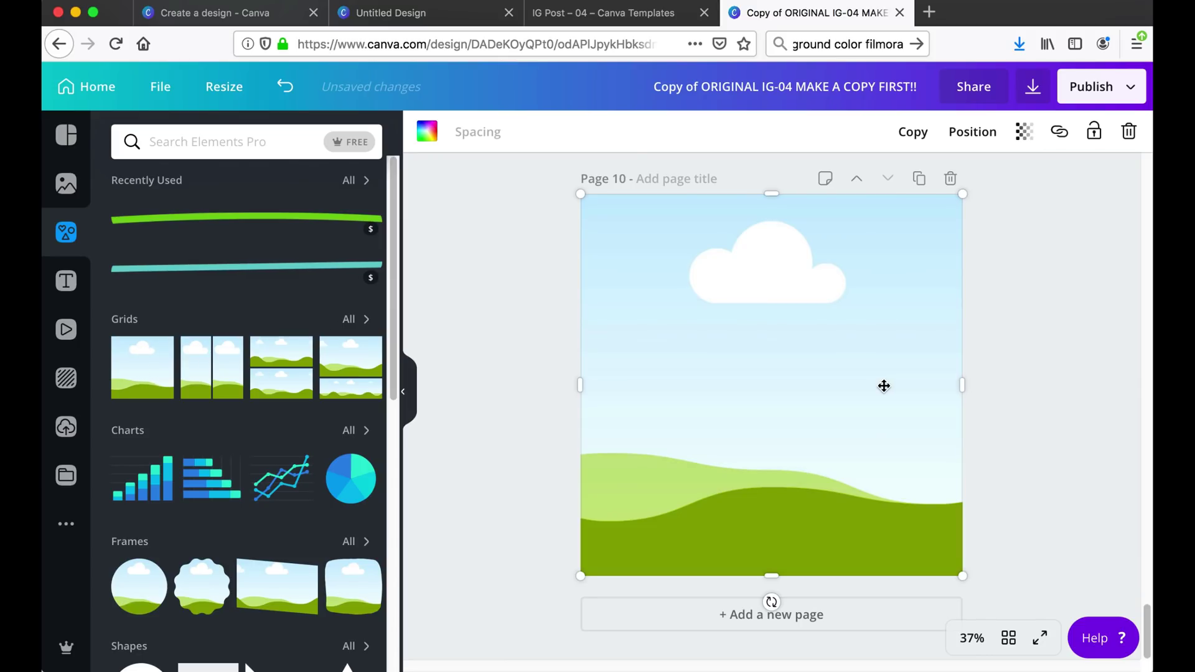
pyautogui.click(973, 134)
pyautogui.click(937, 189)
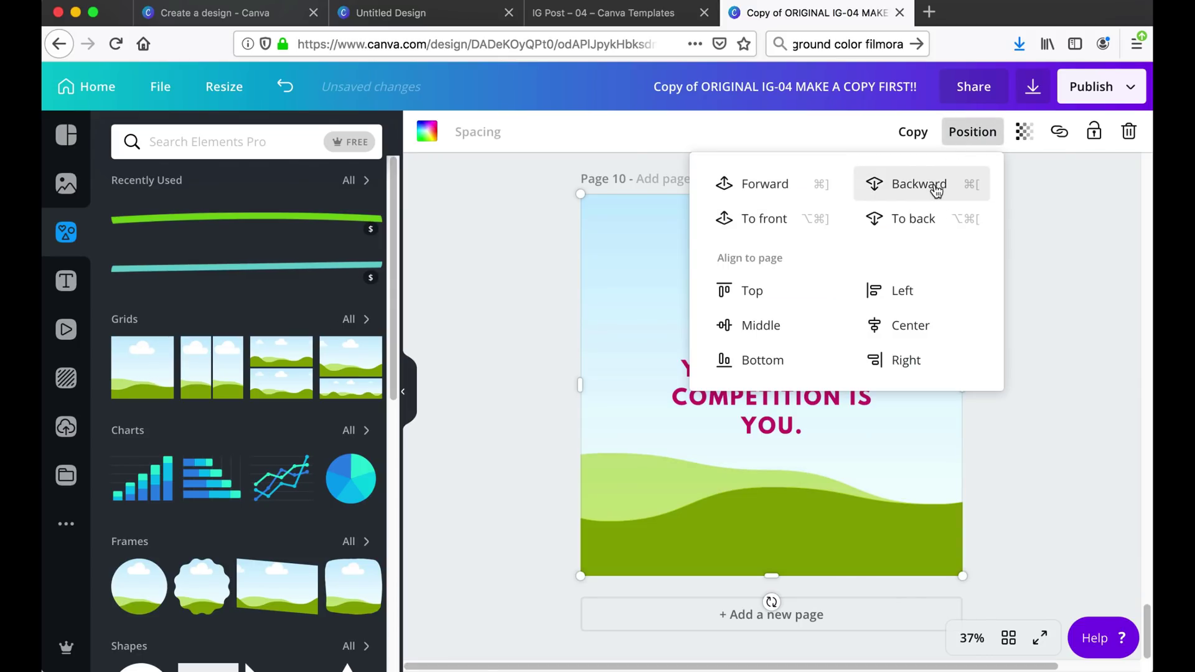
pyautogui.click(936, 190)
pyautogui.click(935, 191)
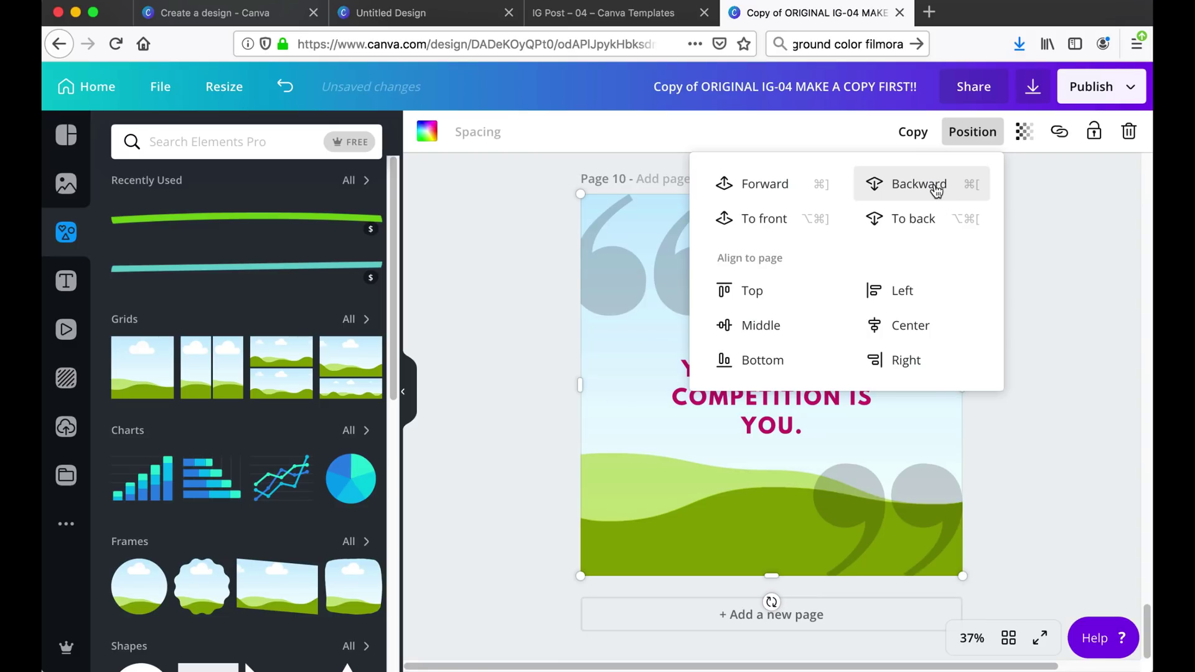
pyautogui.click(1003, 392)
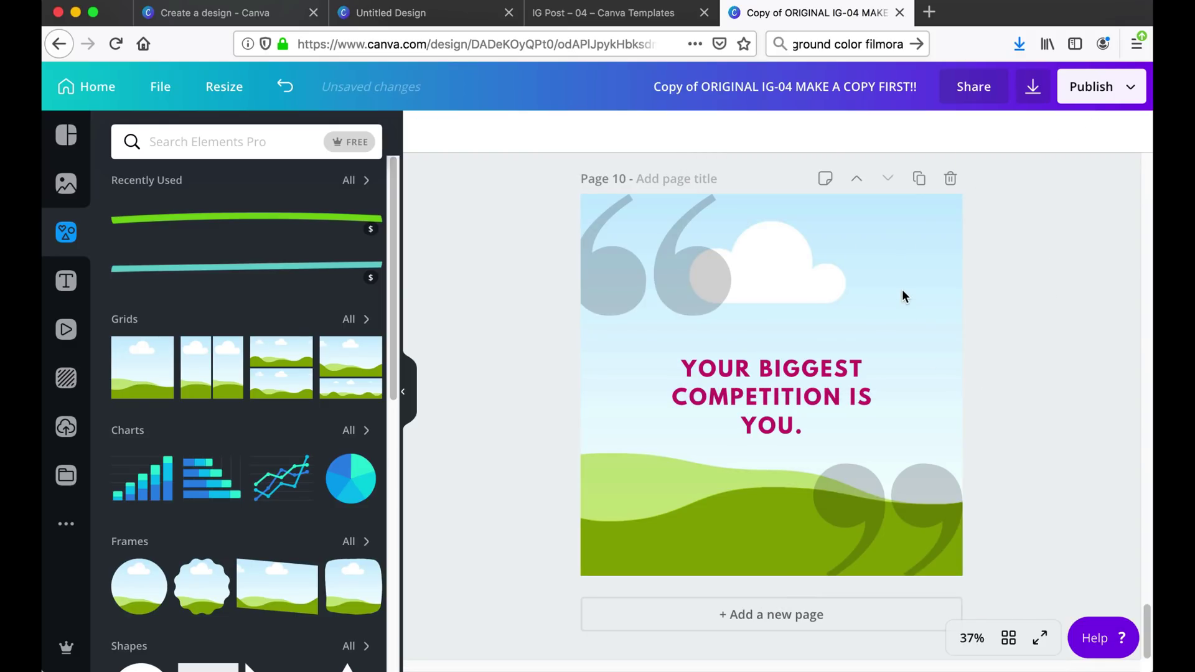
# Colour the new grid coral pink and set its transparency to 62
pyautogui.click(850, 265)
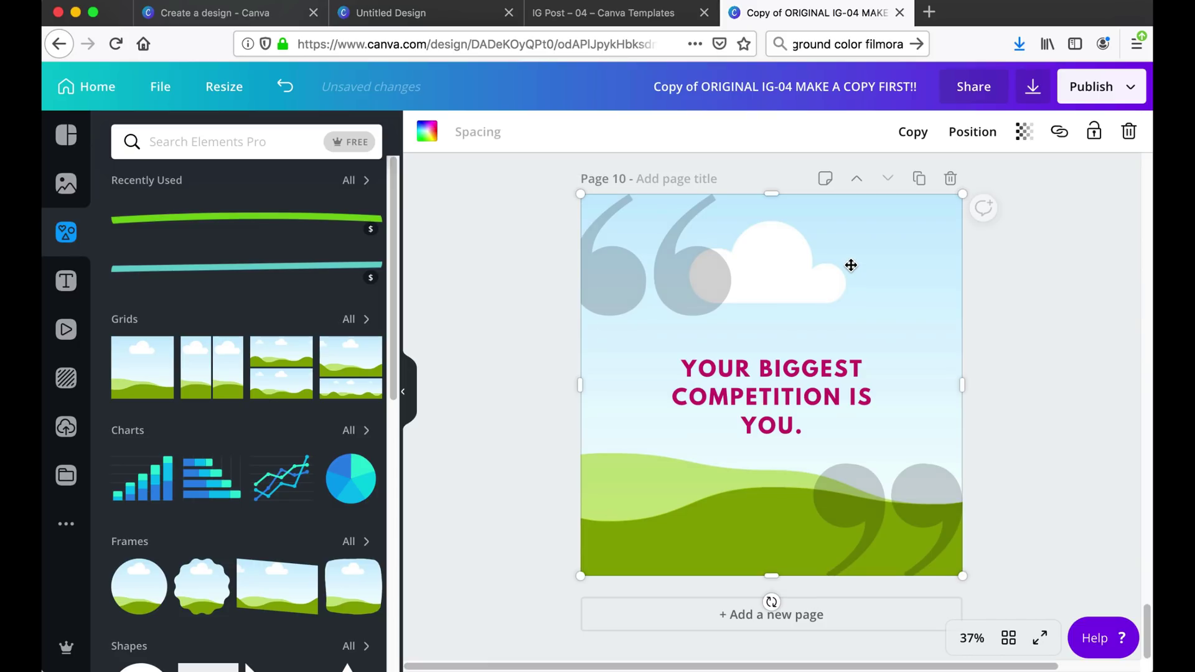
pyautogui.click(427, 134)
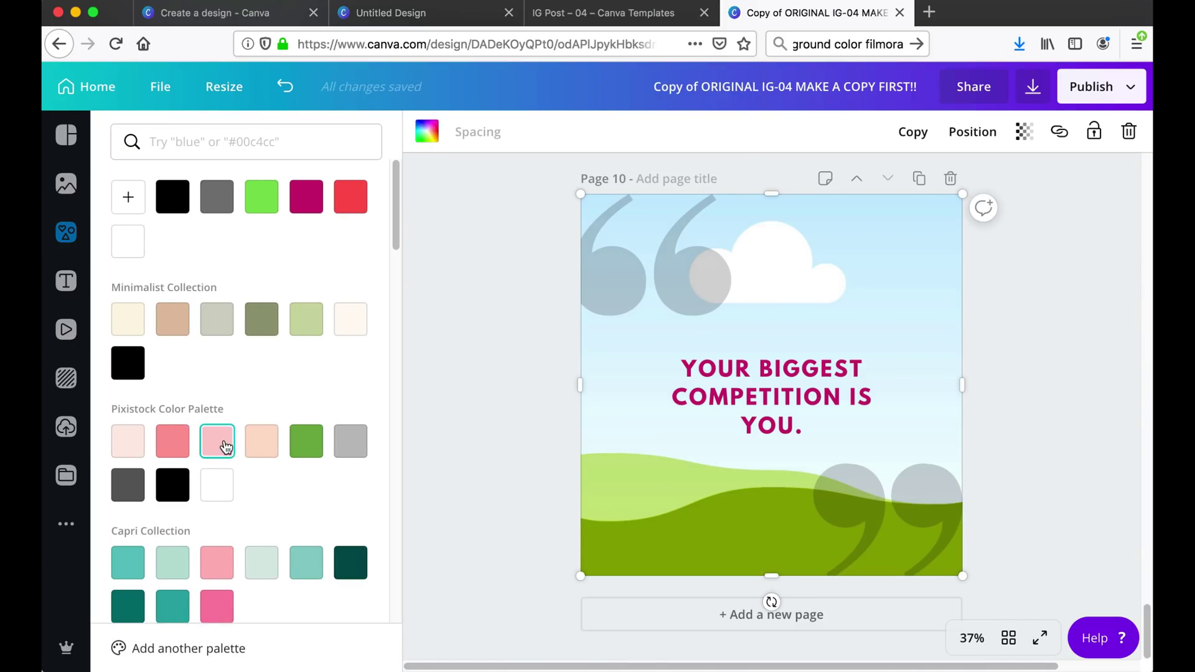
pyautogui.click(179, 443)
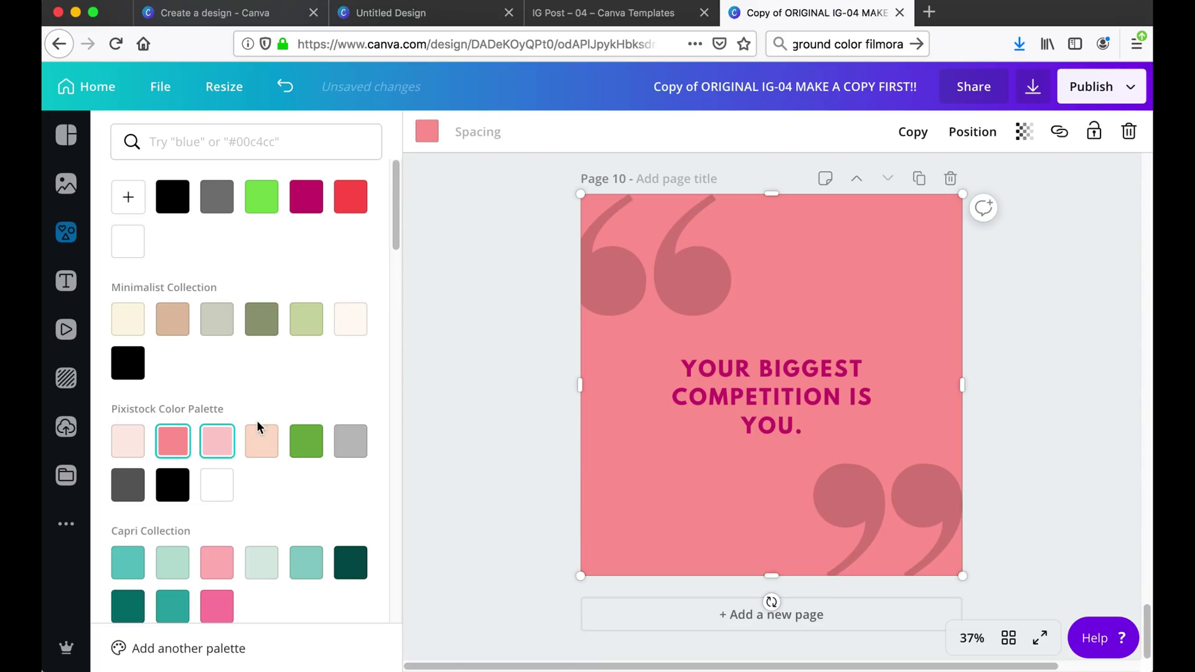
pyautogui.click(1024, 132)
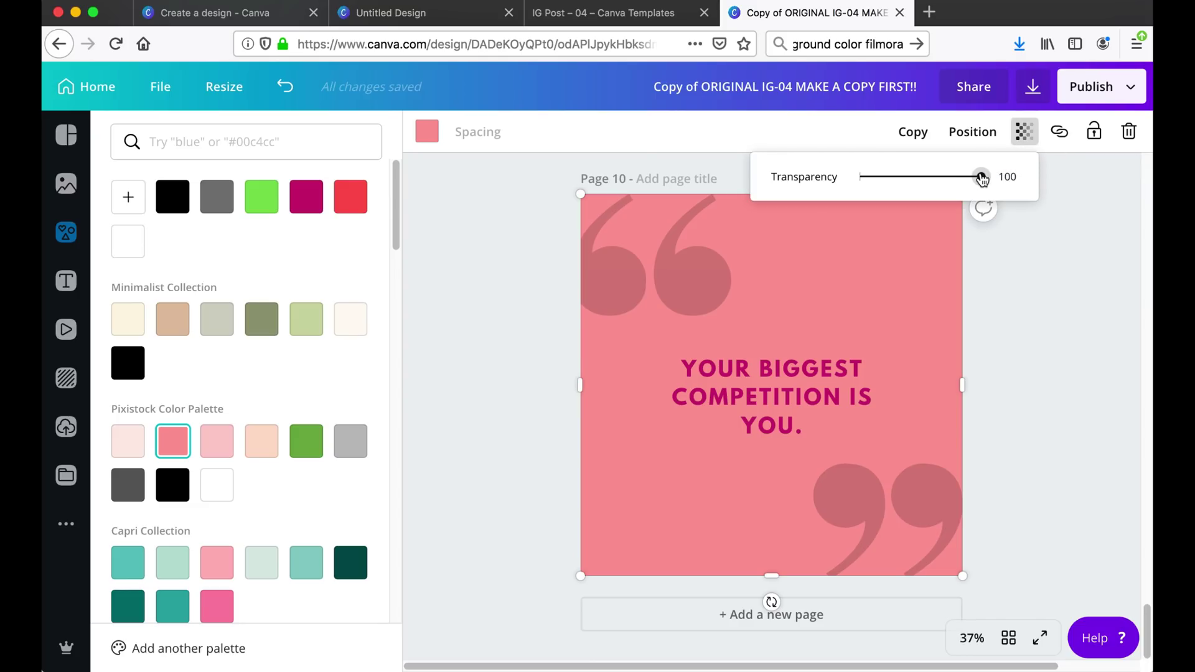
pyautogui.moveTo(982, 180); pyautogui.dragTo(935, 193)
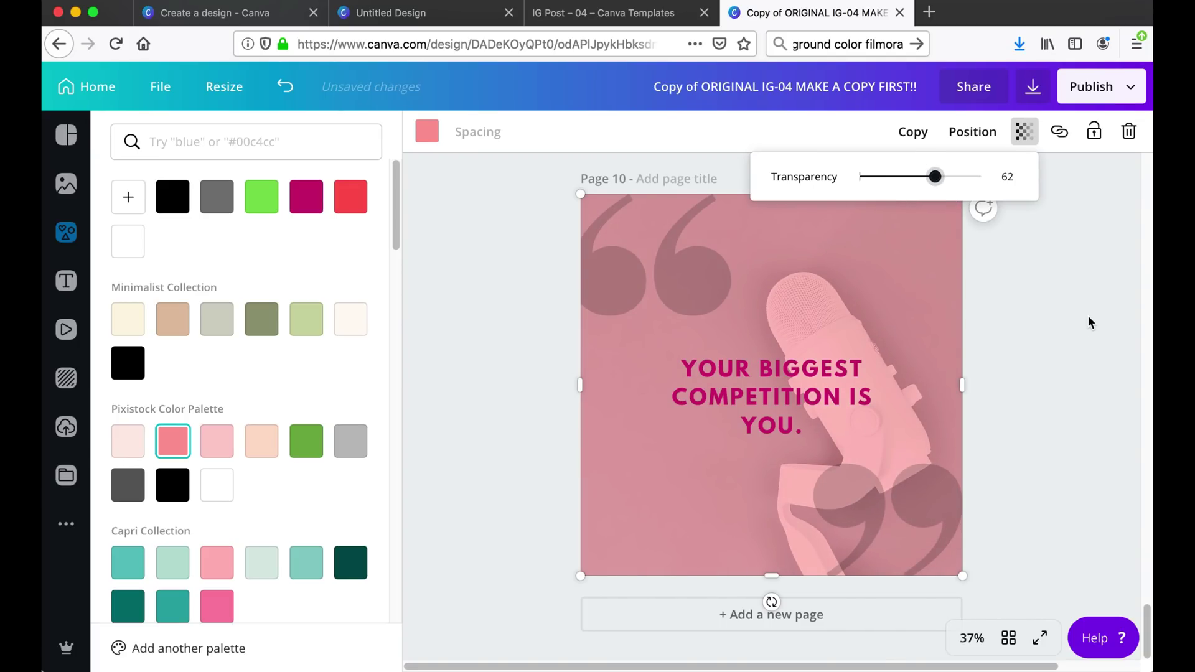
# Delete the lower quote mark graphic
pyautogui.click(1063, 316)
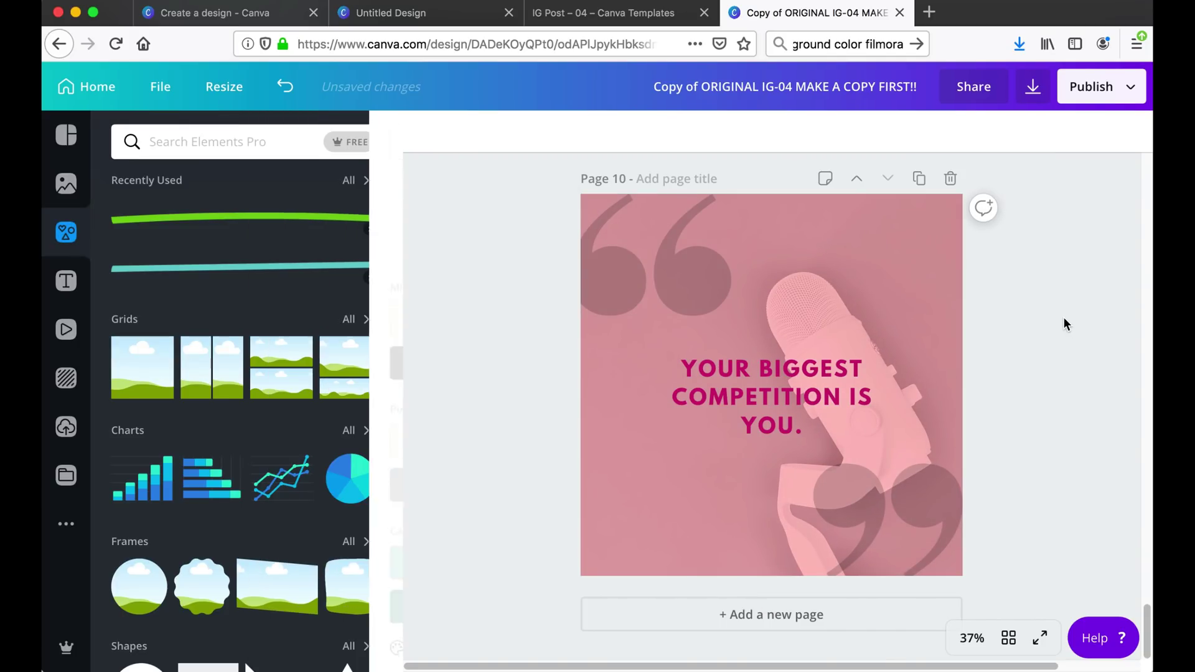
pyautogui.click(678, 272)
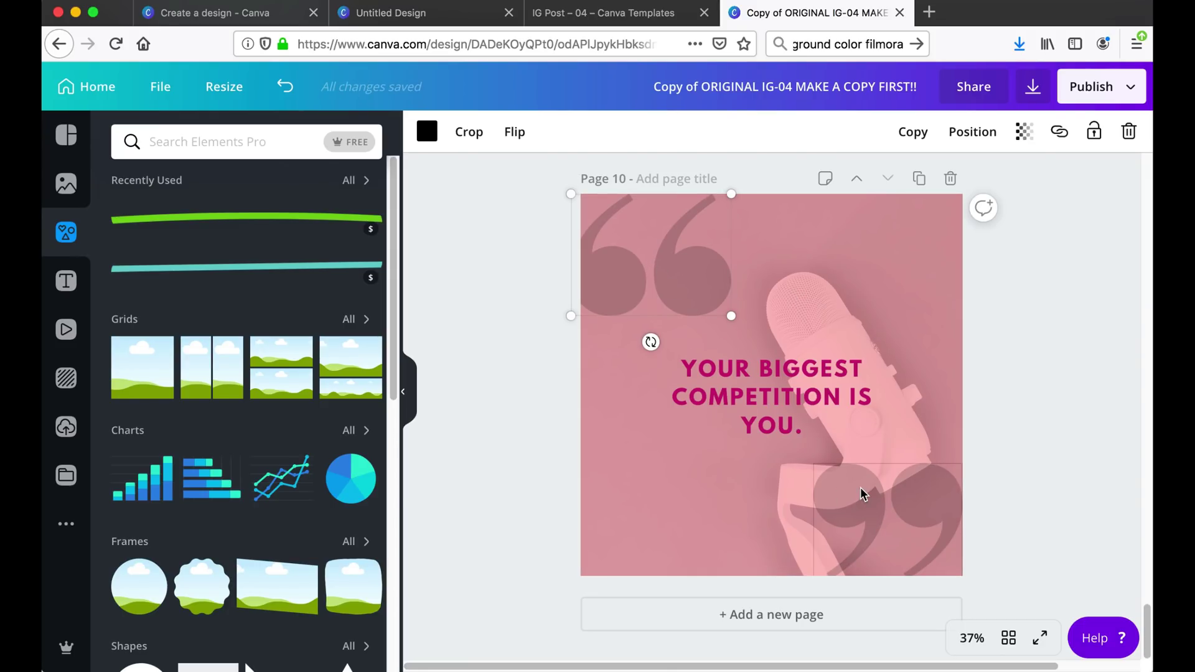
pyautogui.click(943, 484)
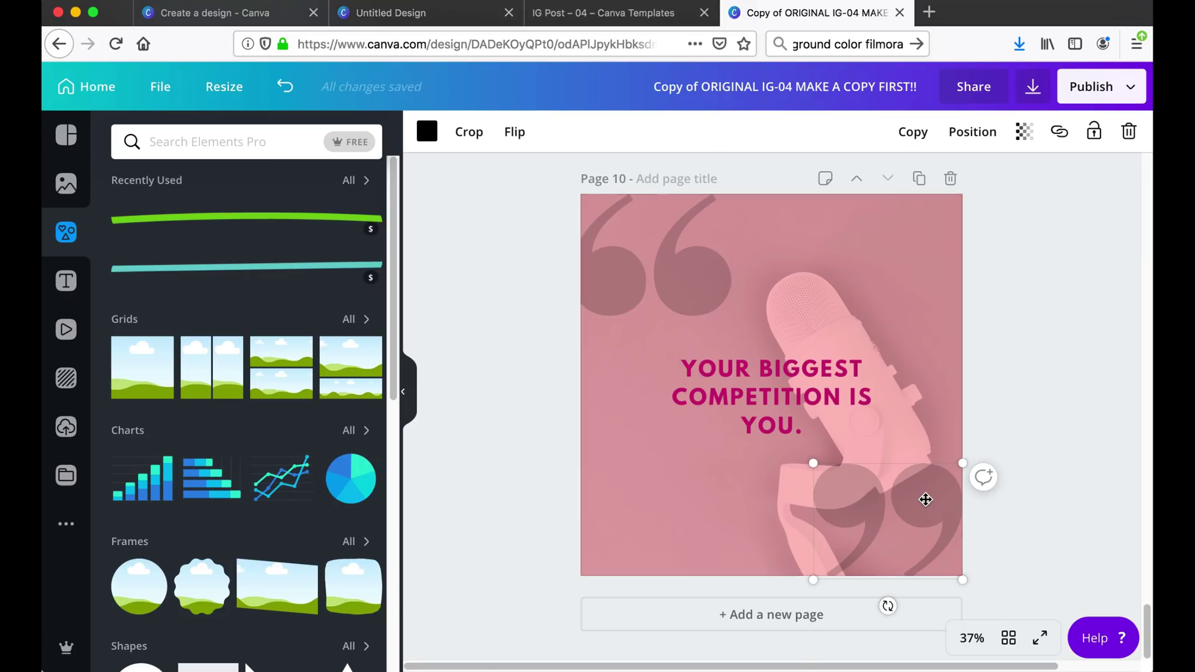
pyautogui.press('Delete')
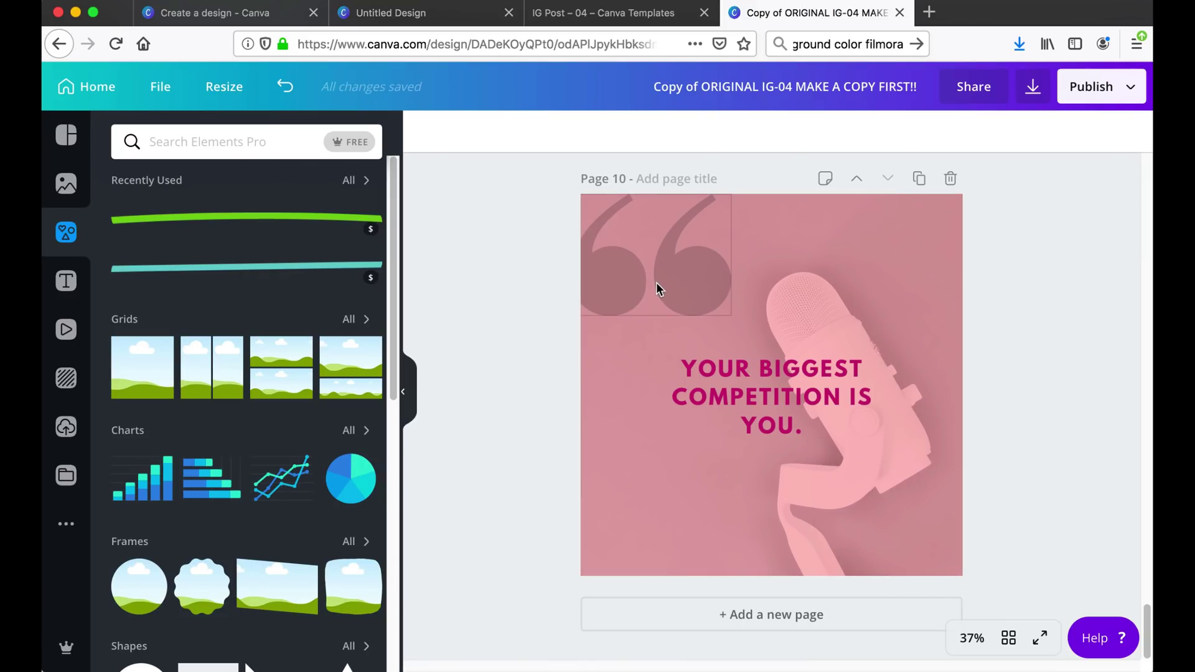
# Centre and shrink the top quote mark, setting its transparency to 100
pyautogui.moveTo(761, 300)
pyautogui.mouseDown()
pyautogui.moveTo(792, 301)
pyautogui.moveTo(780, 301)
pyautogui.mouseUp()
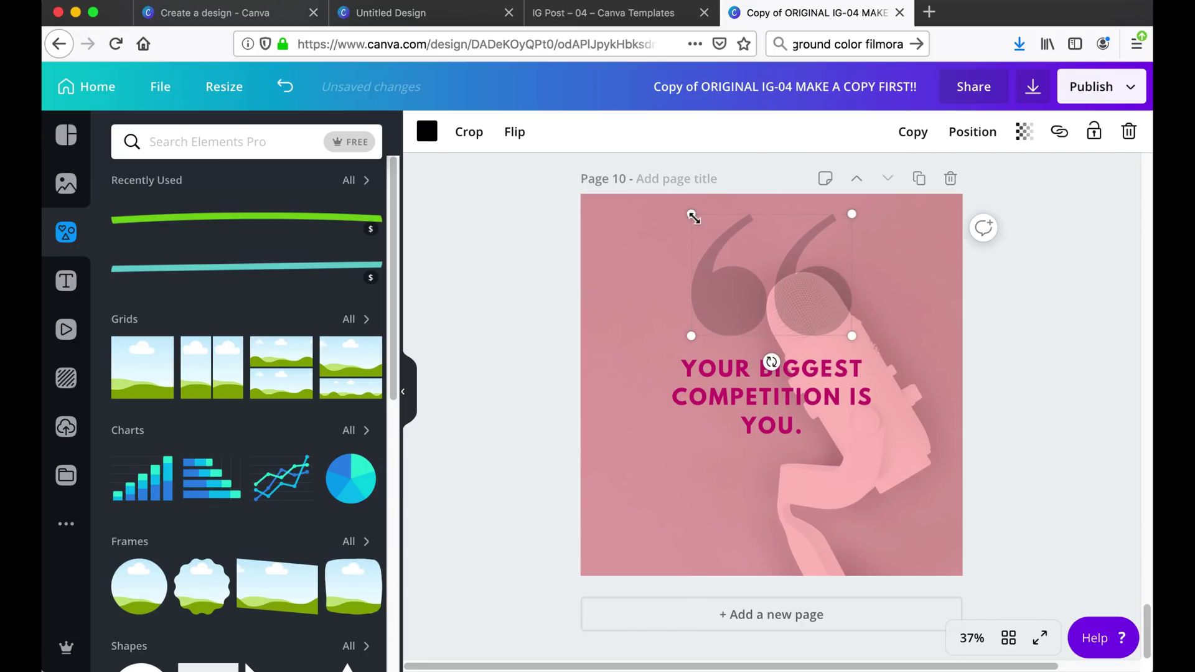
pyautogui.moveTo(691, 214); pyautogui.dragTo(782, 322)
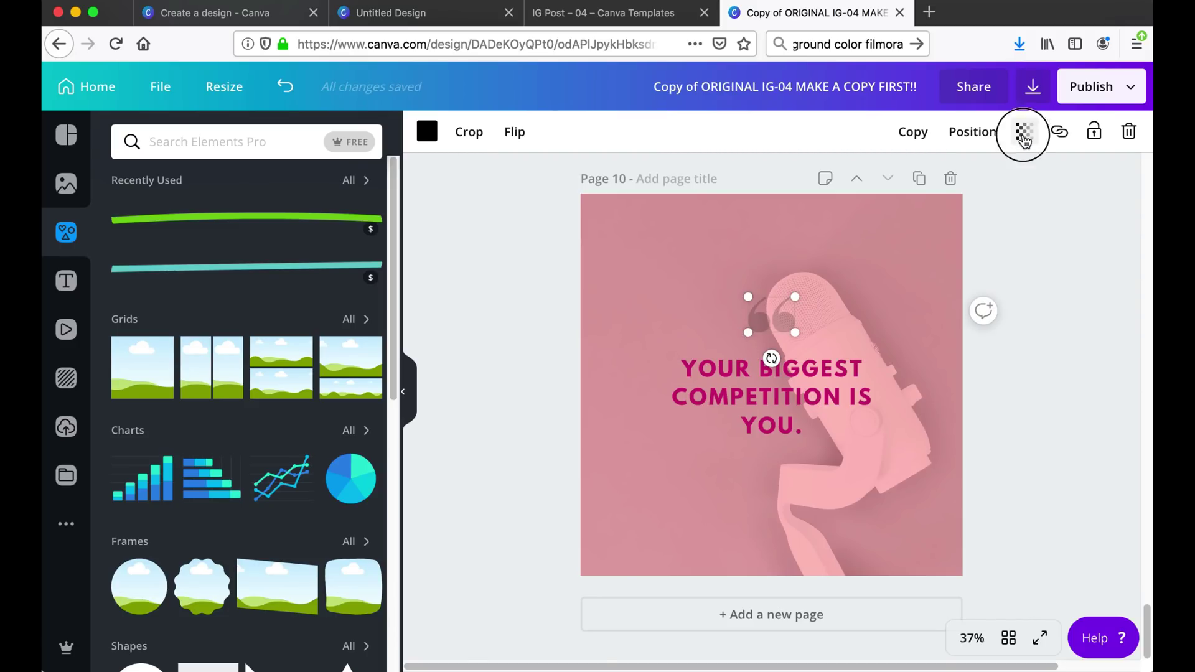
pyautogui.click(1024, 131)
pyautogui.moveTo(888, 179); pyautogui.dragTo(983, 178)
pyautogui.click(1062, 272)
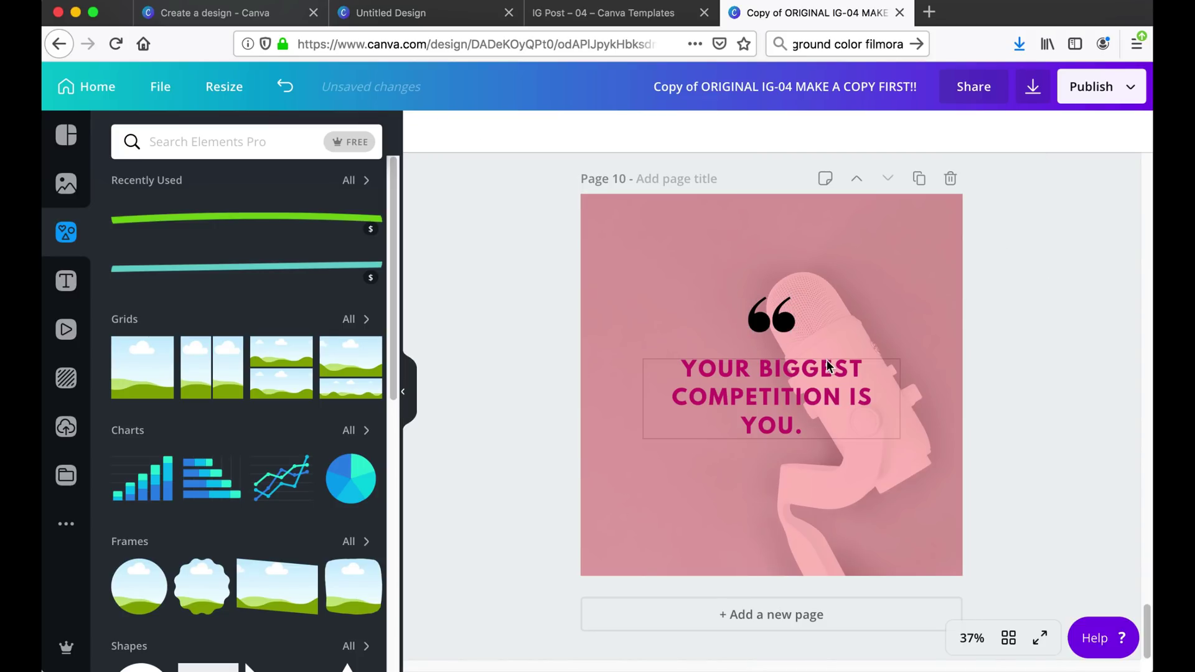
# Replace the old quote with 'STAND UP, / STEP OUT AND SPEAK YOUR TRUTH.' on separate lines
pyautogui.click(683, 423)
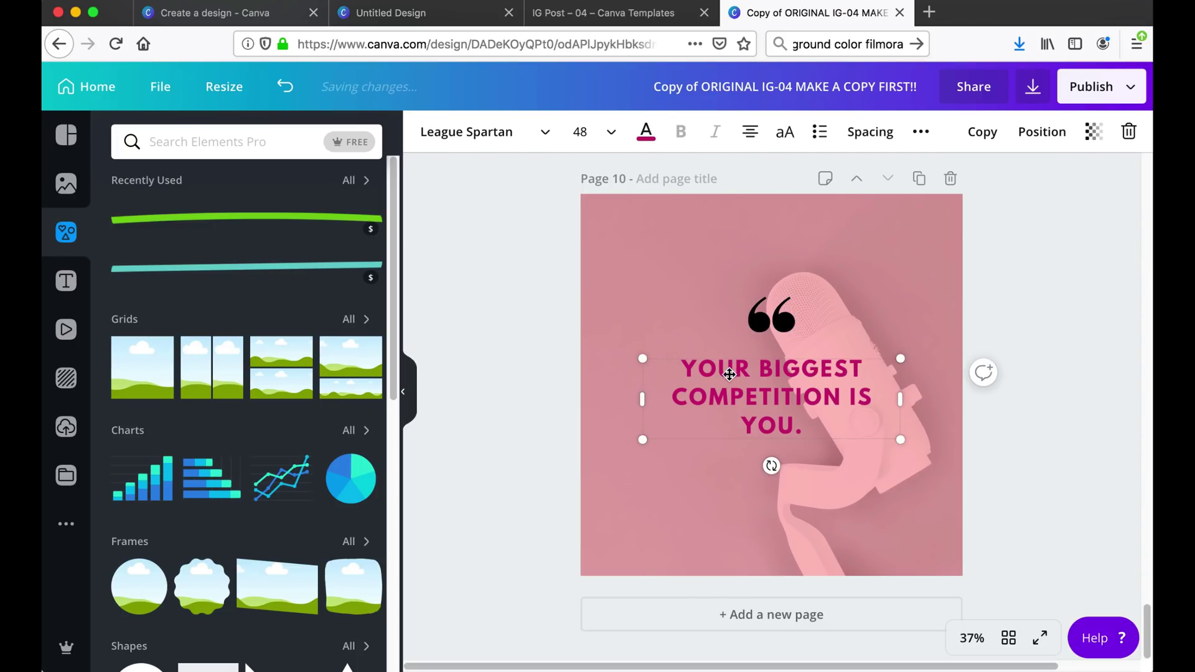
pyautogui.doubleClick(791, 425)
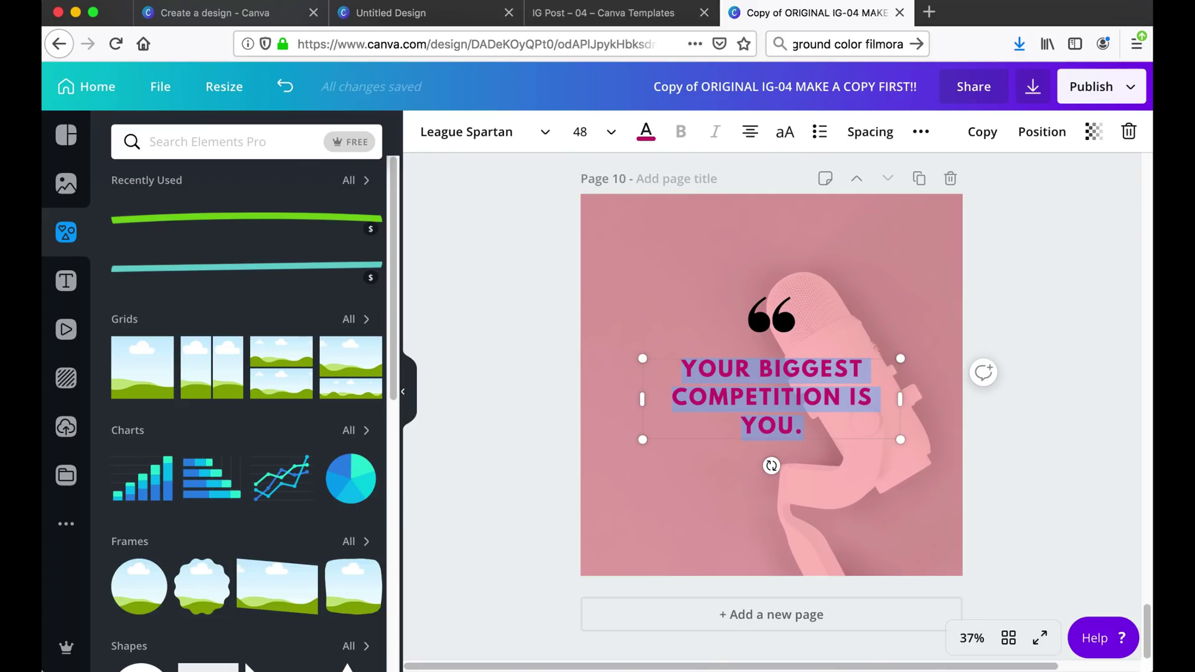
pyautogui.write('STAND UP,')
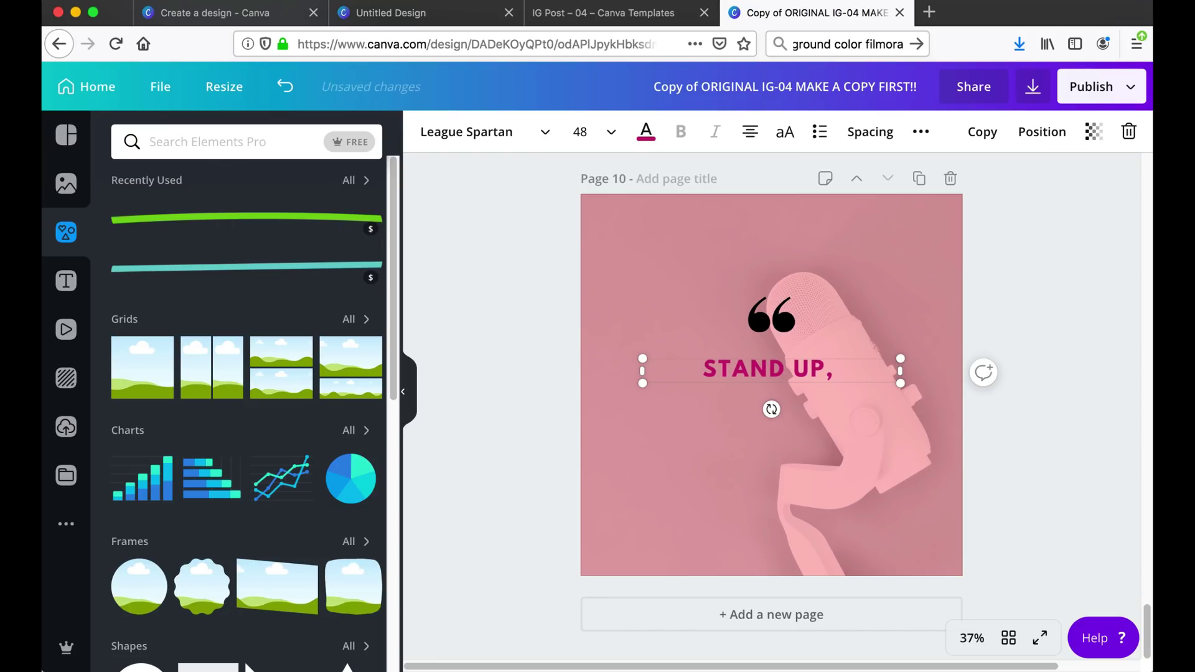
pyautogui.press('BackSpace')
pyautogui.press('Return')
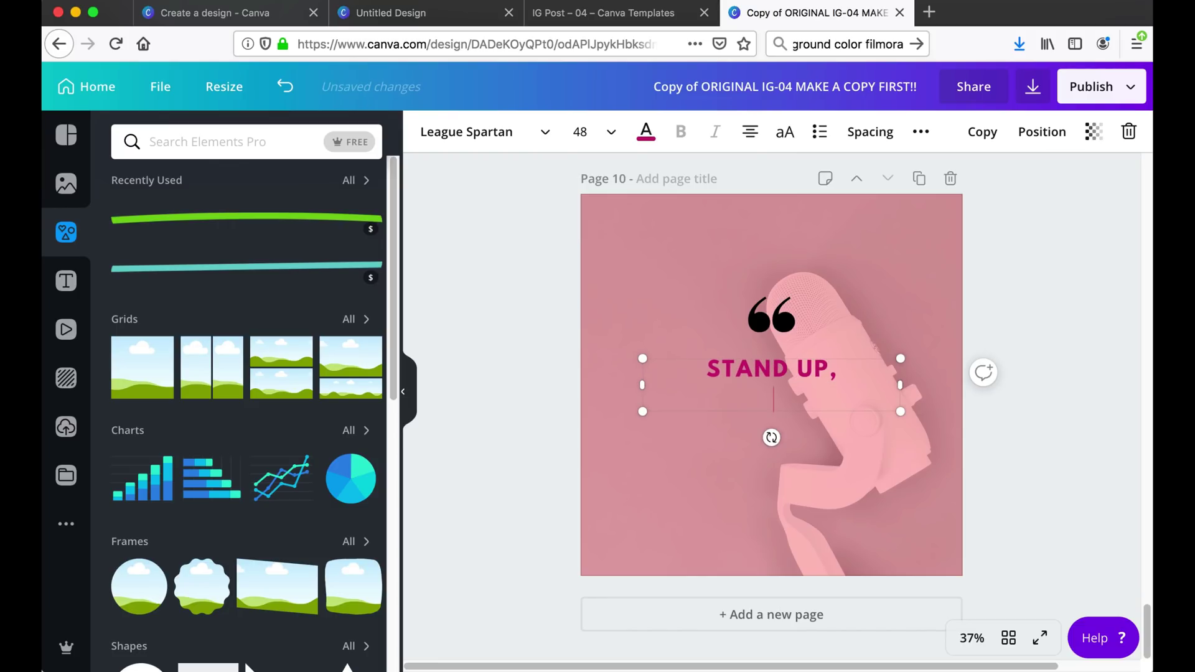
pyautogui.write('STEP')
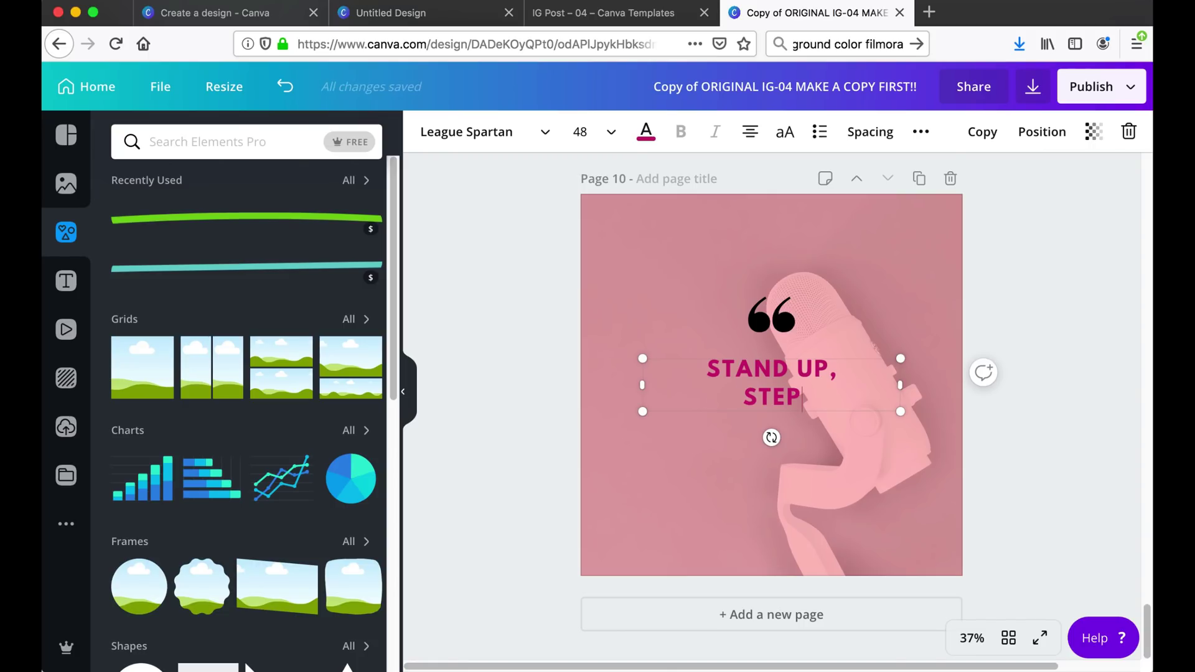
pyautogui.write('OUT')
pyautogui.press('BackSpace')
pyautogui.press('BackSpace')
pyautogui.press('BackSpace')
pyautogui.write('OUT AND ')
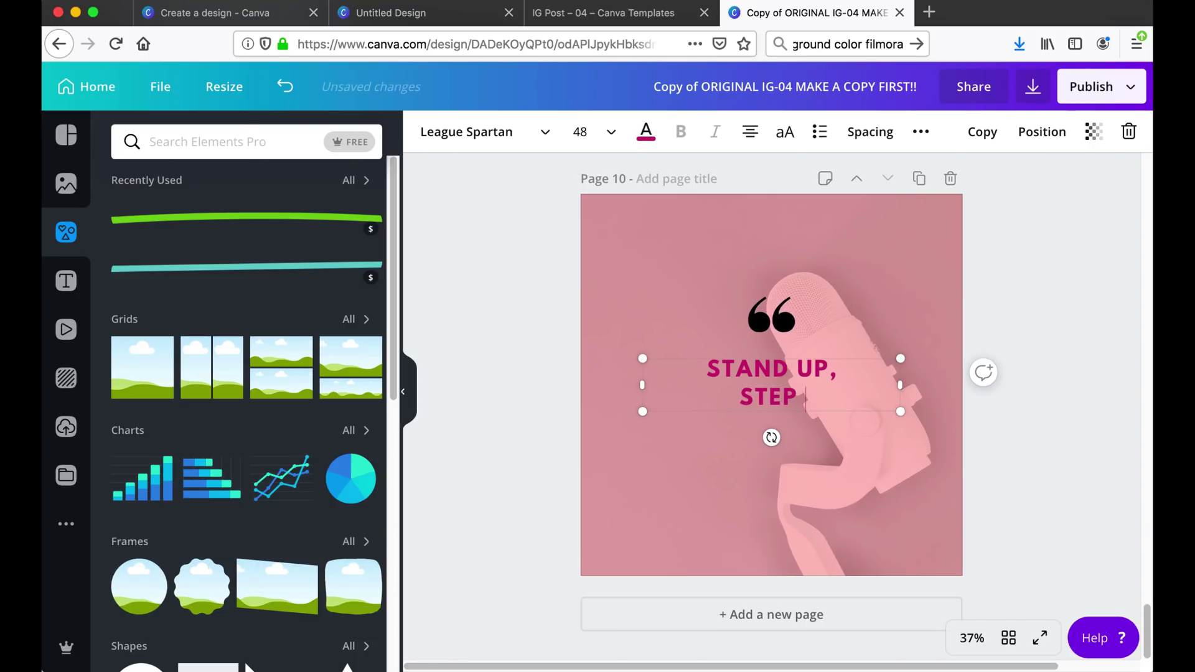
pyautogui.write('SPEACK YOU')
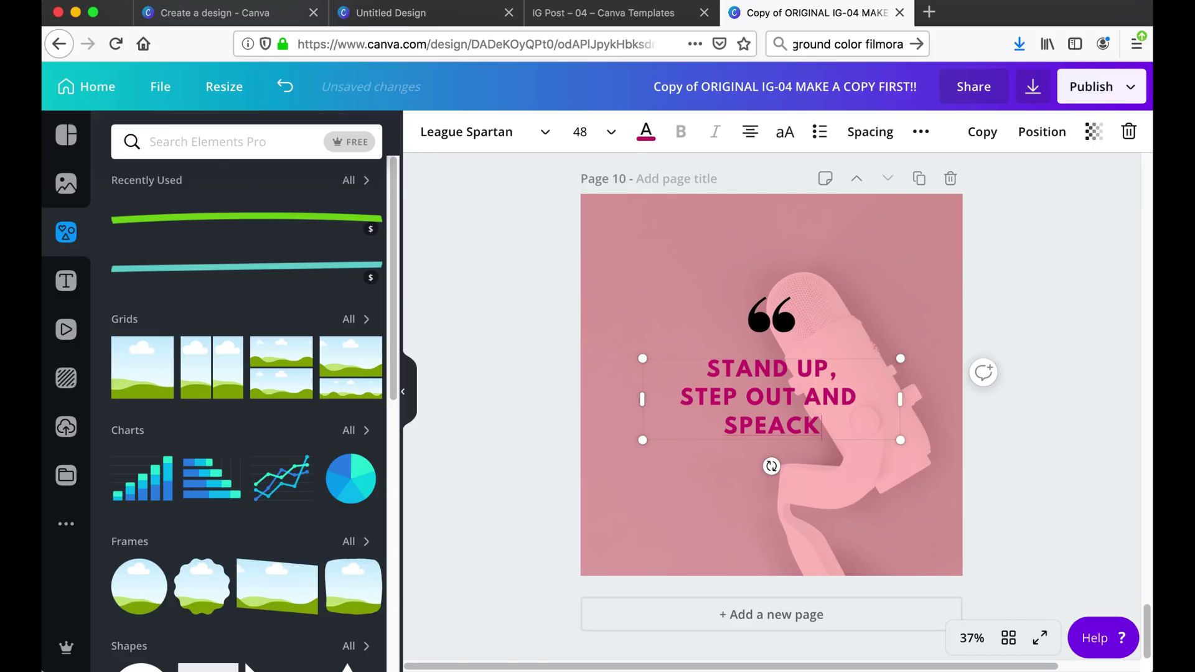
pyautogui.press('BackSpace')
pyautogui.press('BackSpace')
pyautogui.press('BackSpace')
pyautogui.press('BackSpace')
pyautogui.press('BackSpace')
pyautogui.press('BackSpace')
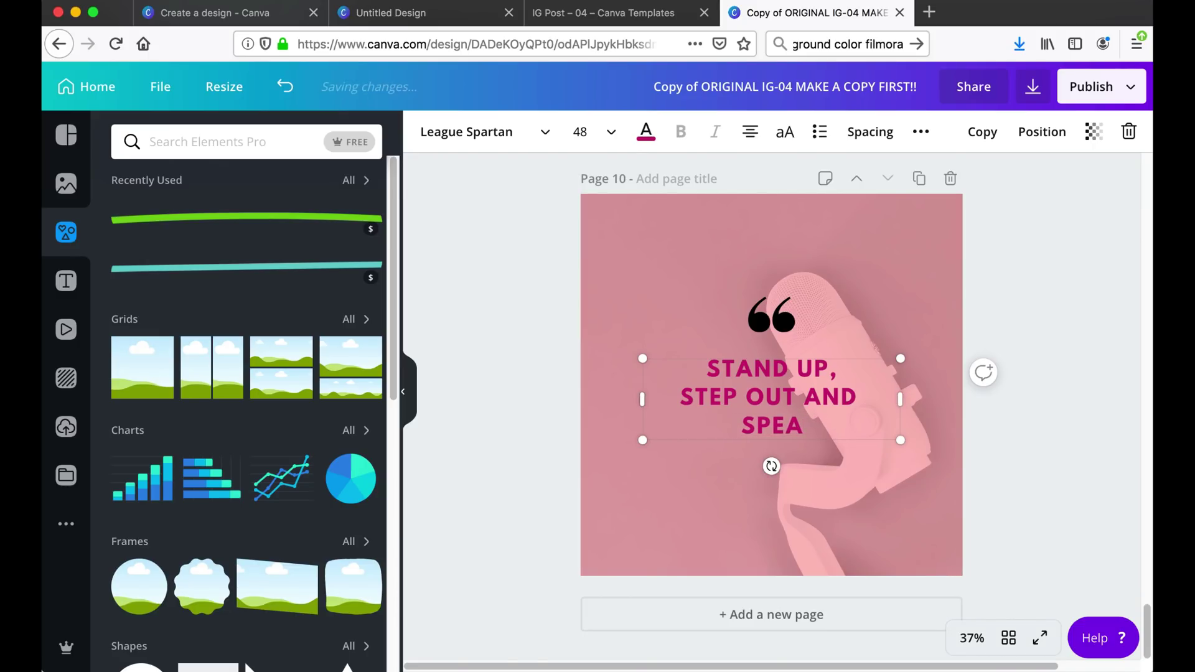
pyautogui.write('K YOUR ')
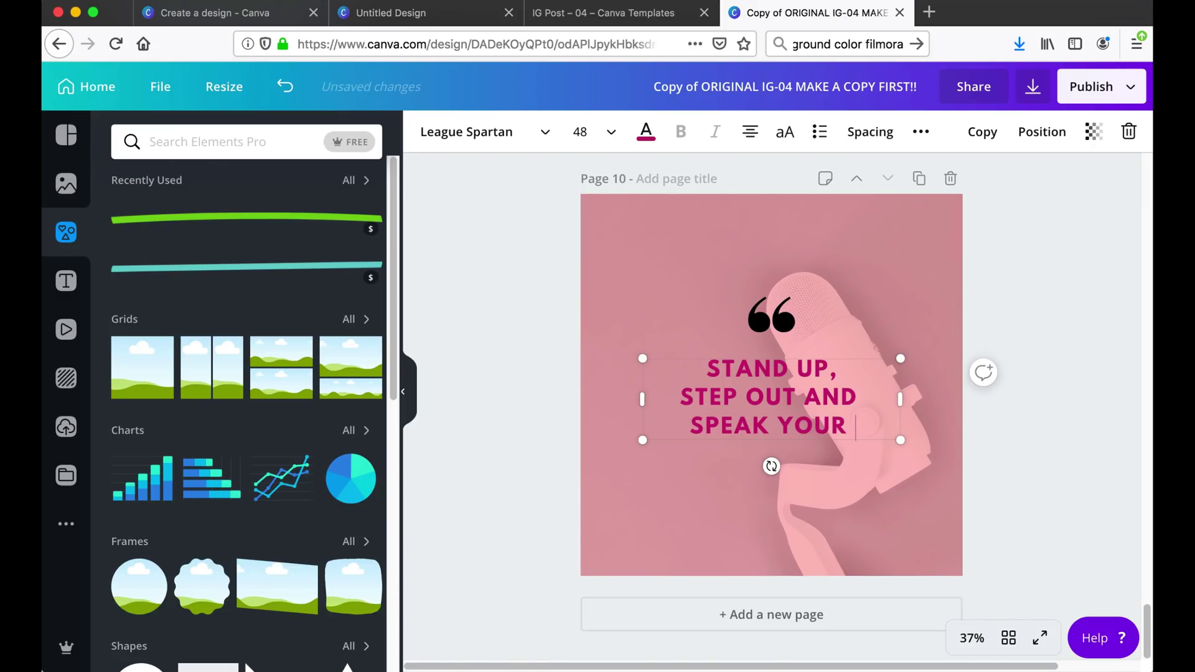
pyautogui.write('TRUTH.')
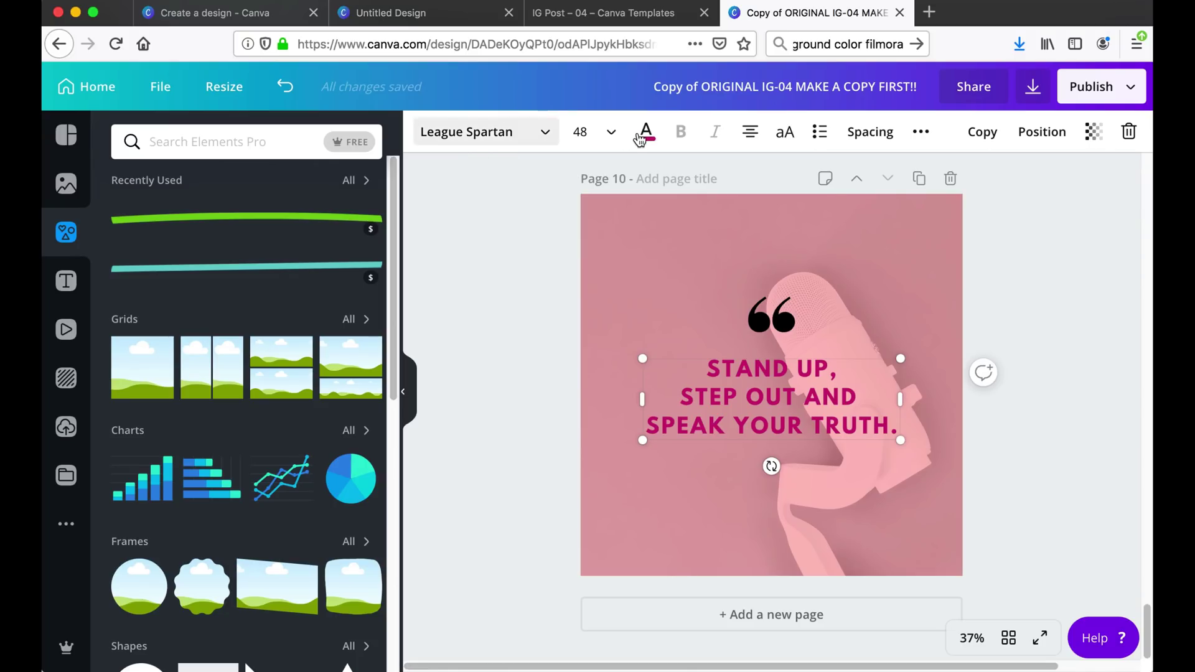
# Set the quote font to Gilroy with letter spacing 48
pyautogui.click(508, 132)
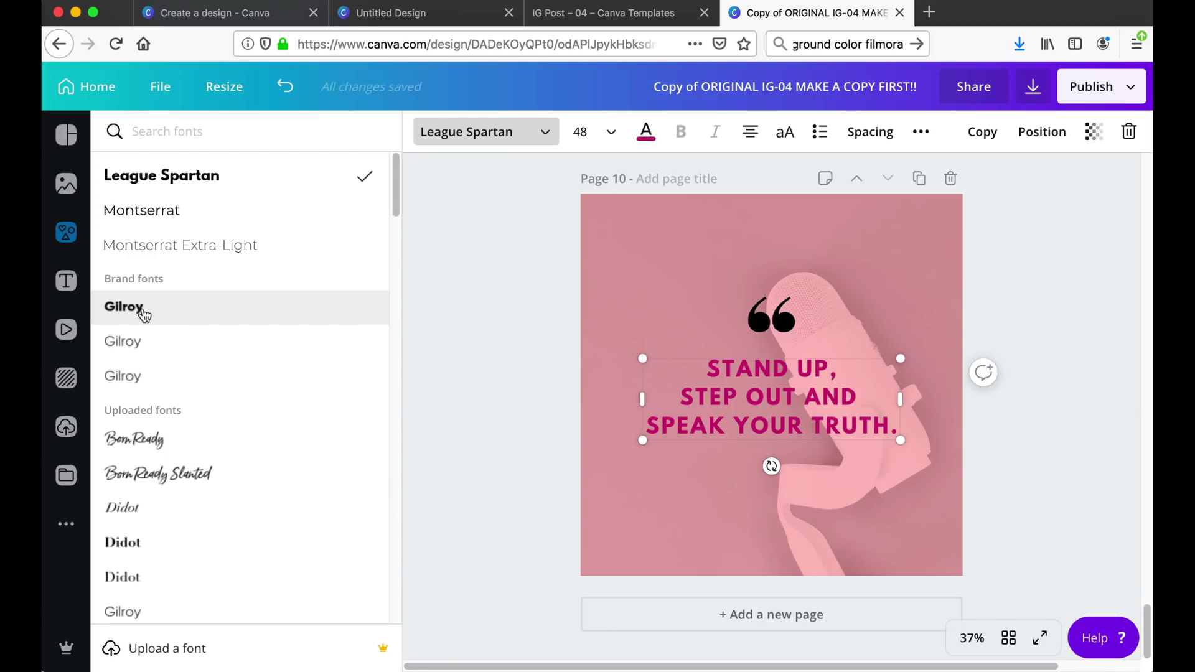
pyautogui.click(266, 325)
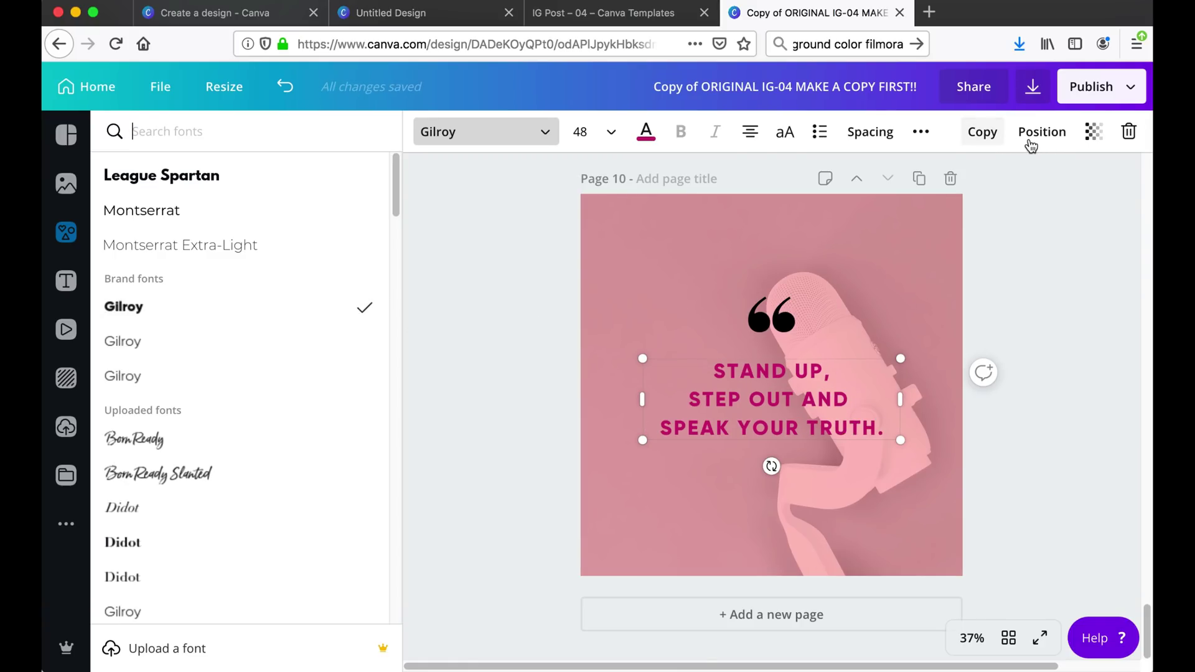
pyautogui.click(869, 133)
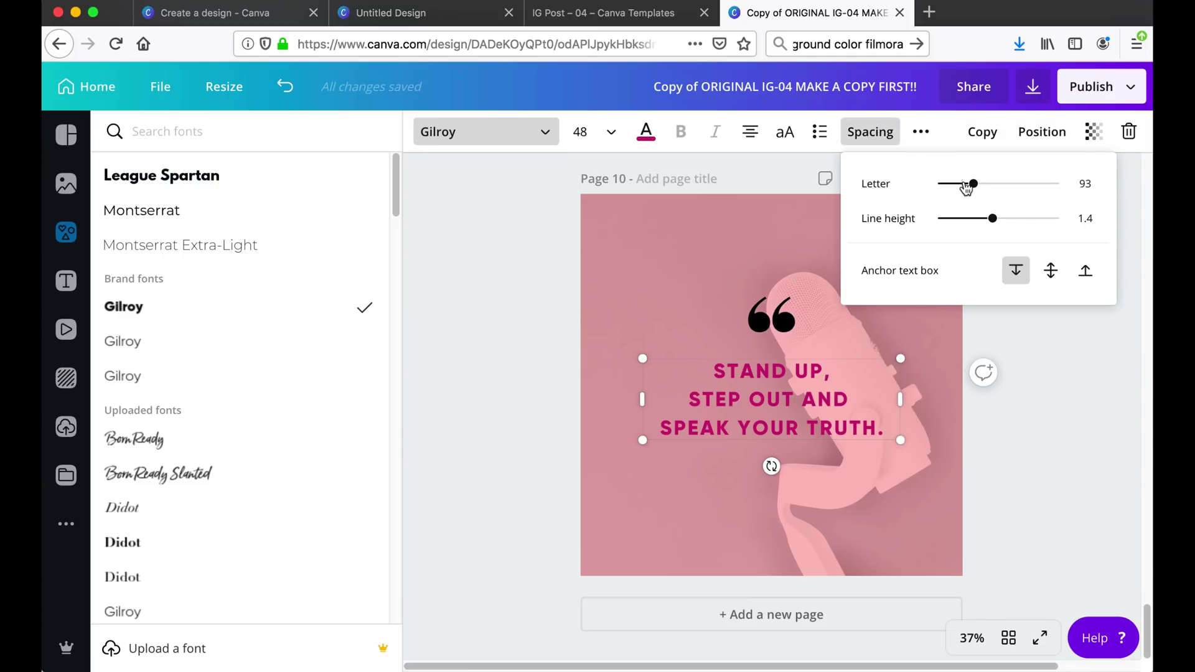
pyautogui.moveTo(972, 188); pyautogui.dragTo(969, 190)
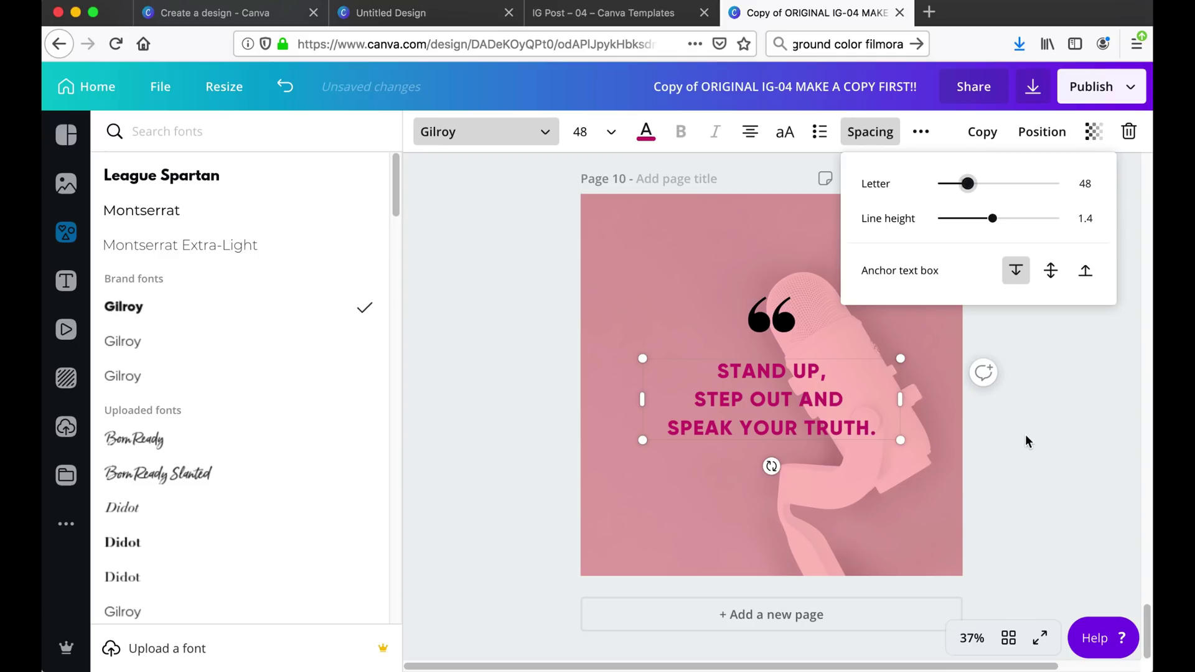
# Move the quote text up closer under the centred quote mark
pyautogui.click(1062, 325)
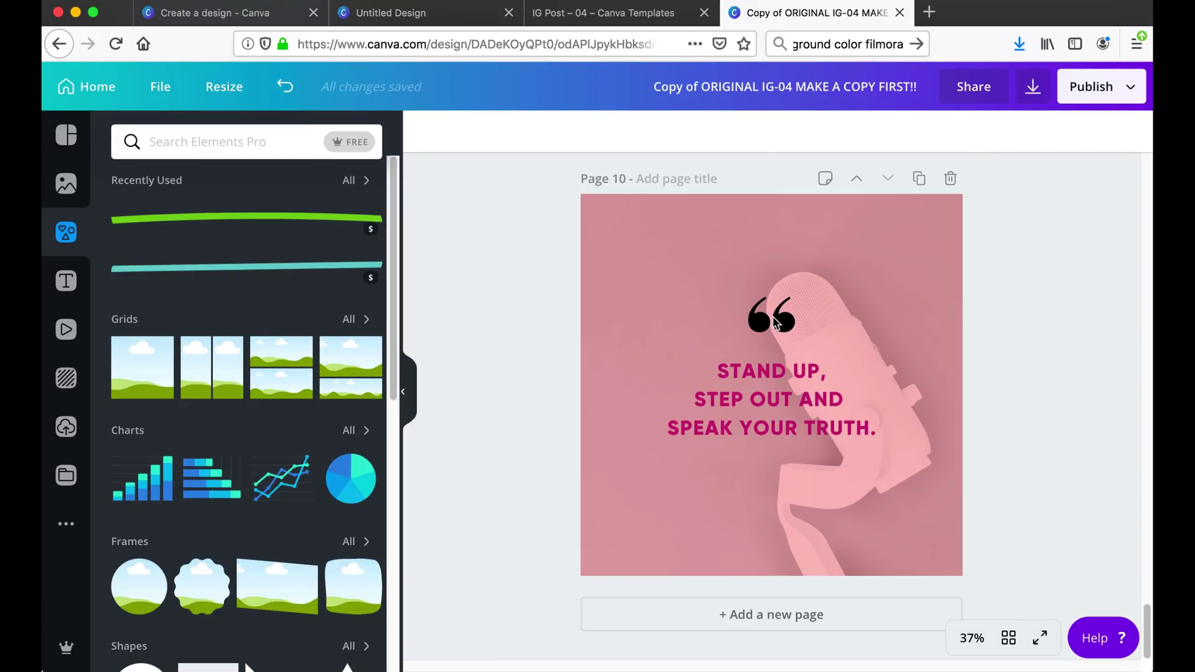
pyautogui.moveTo(783, 323); pyautogui.dragTo(783, 305)
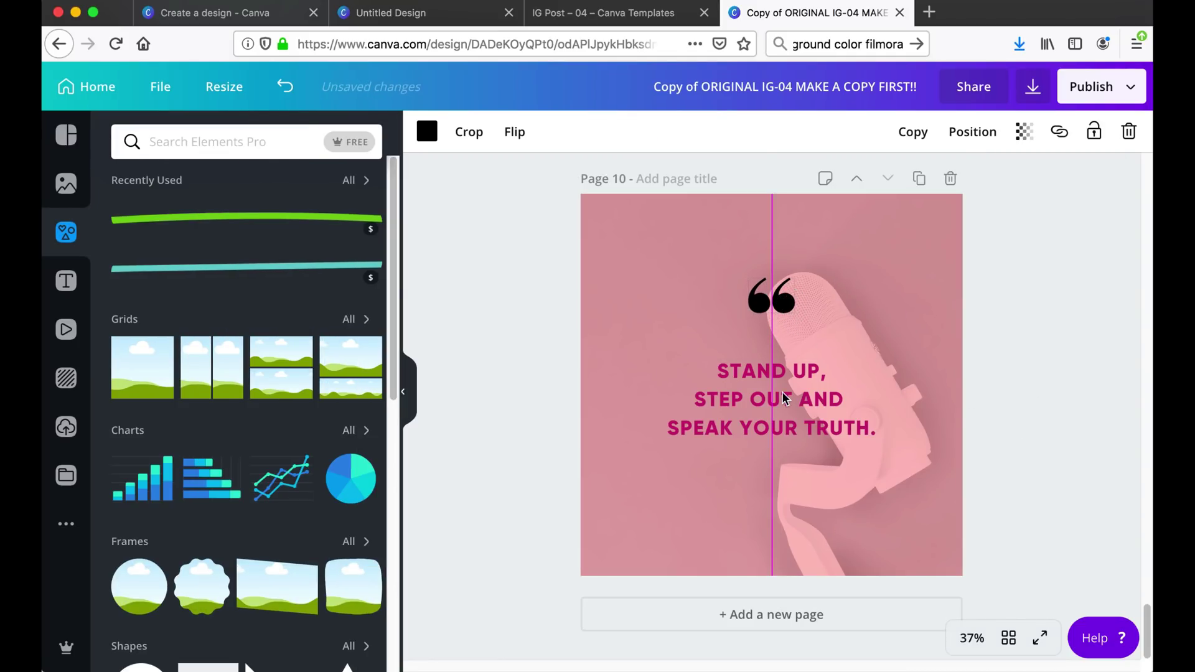
pyautogui.click(783, 400)
pyautogui.moveTo(782, 400); pyautogui.dragTo(782, 385)
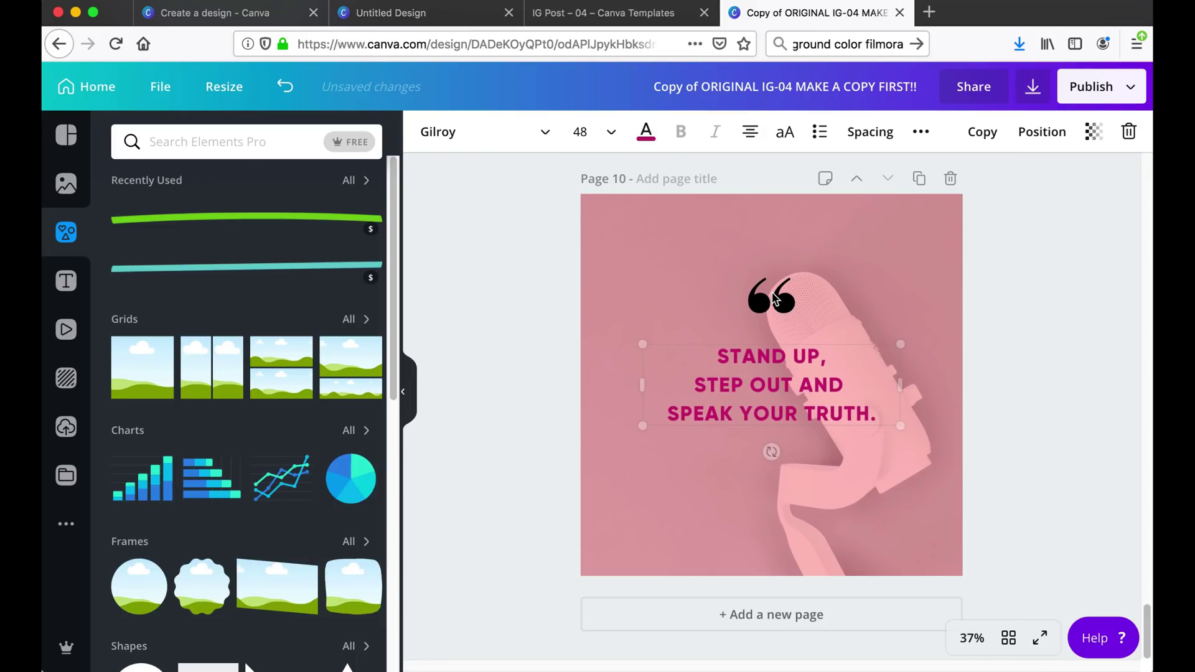
pyautogui.moveTo(770, 300); pyautogui.dragTo(770, 310)
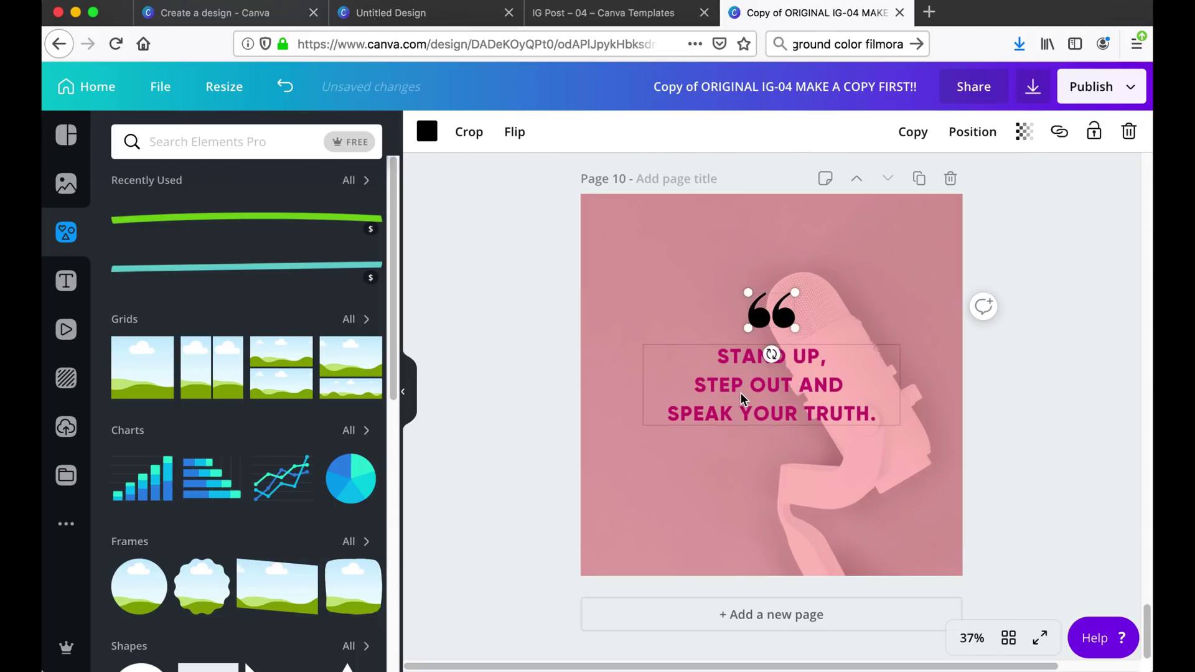
# Make the quote text white
pyautogui.click(604, 366)
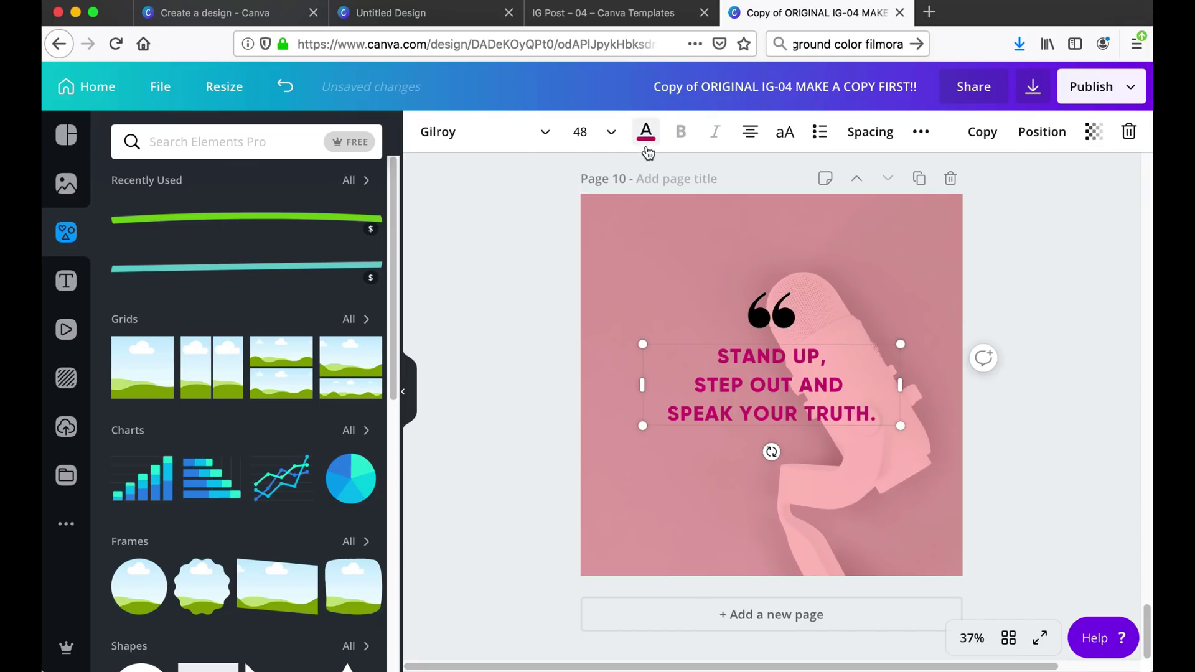
pyautogui.click(176, 251)
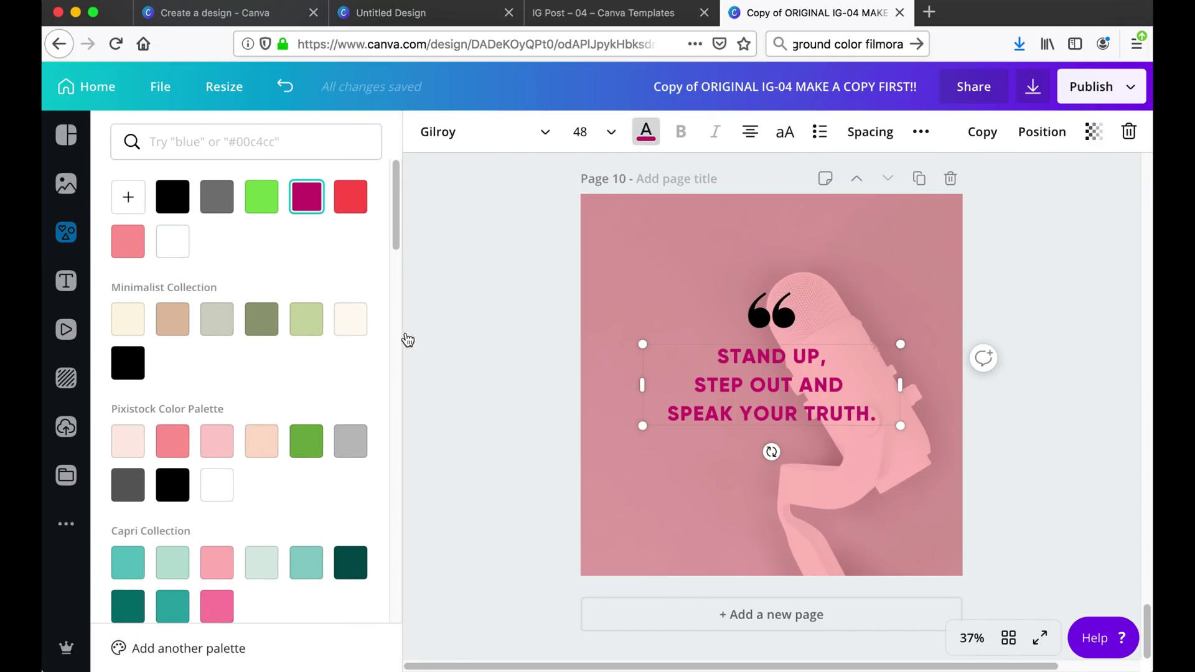
pyautogui.click(462, 322)
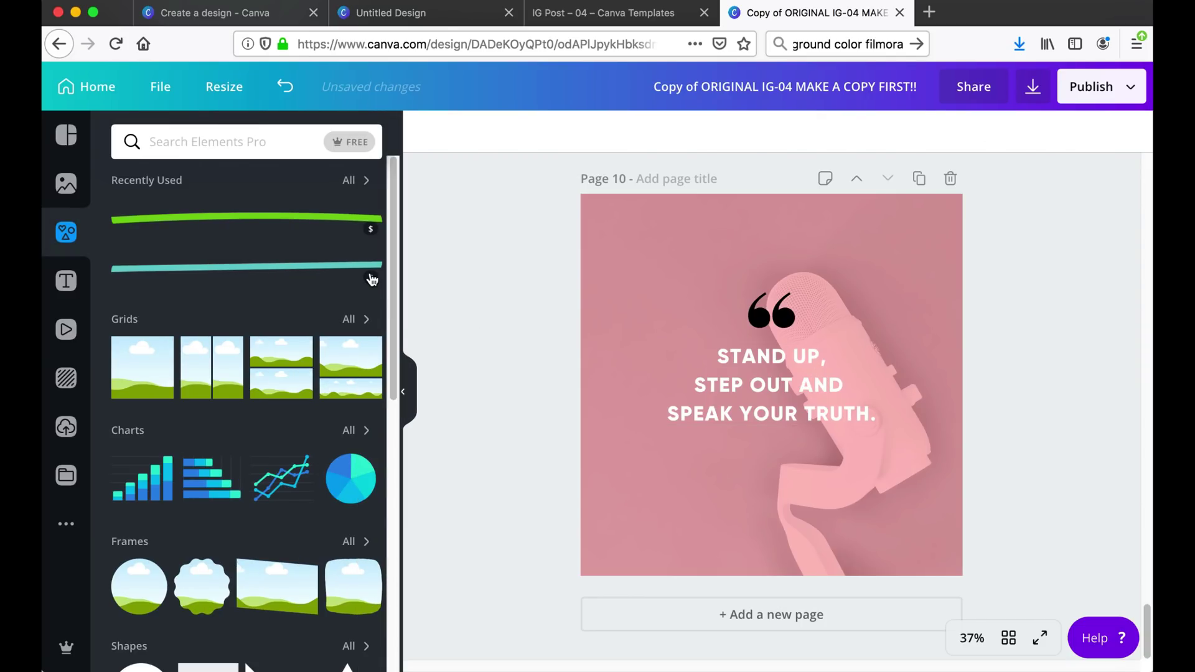
# Add a small body text box and place it below SPEAK YOUR TRUTH
pyautogui.click(69, 281)
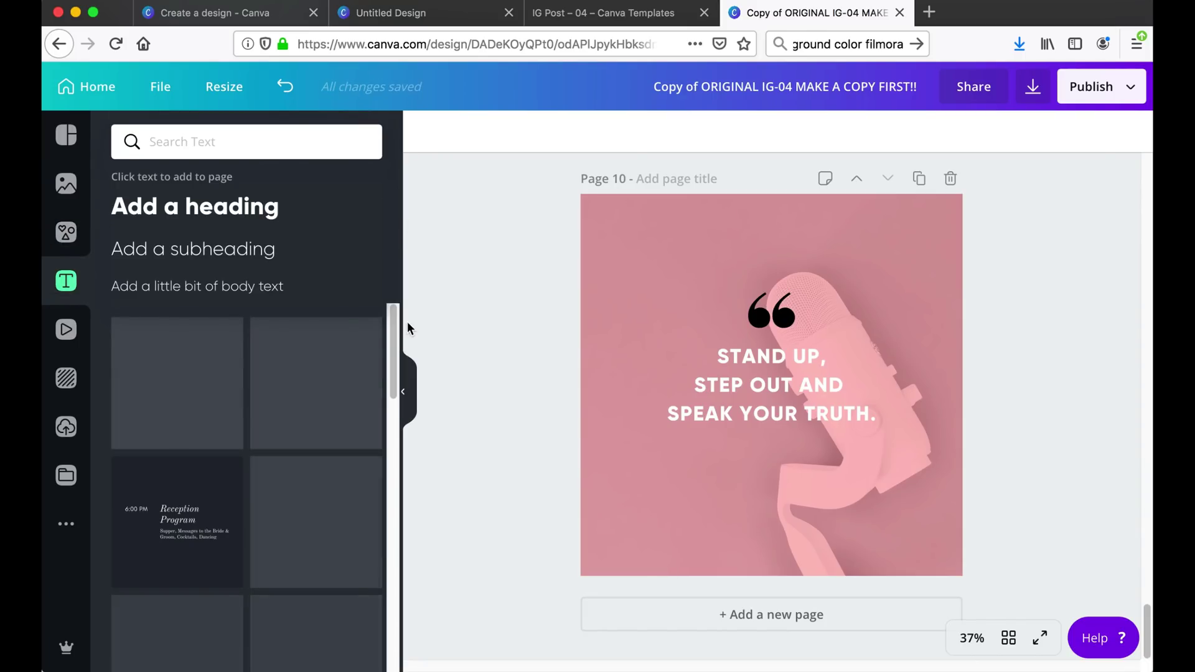
pyautogui.click(228, 291)
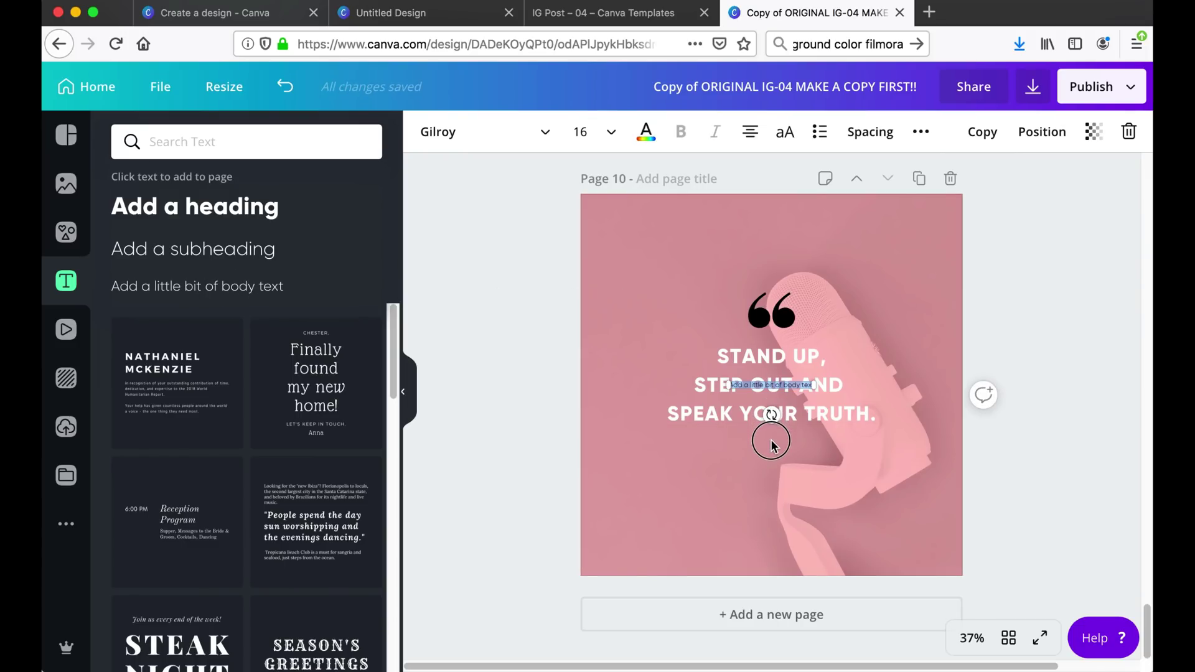
pyautogui.click(1055, 347)
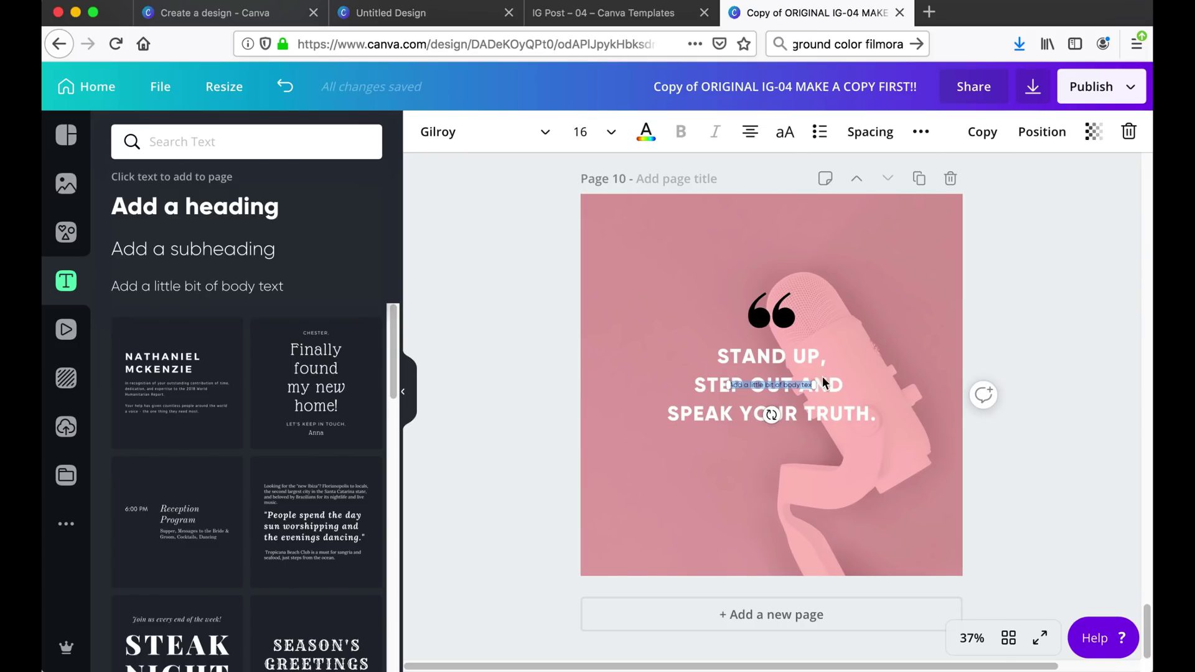
pyautogui.moveTo(778, 390); pyautogui.dragTo(777, 443)
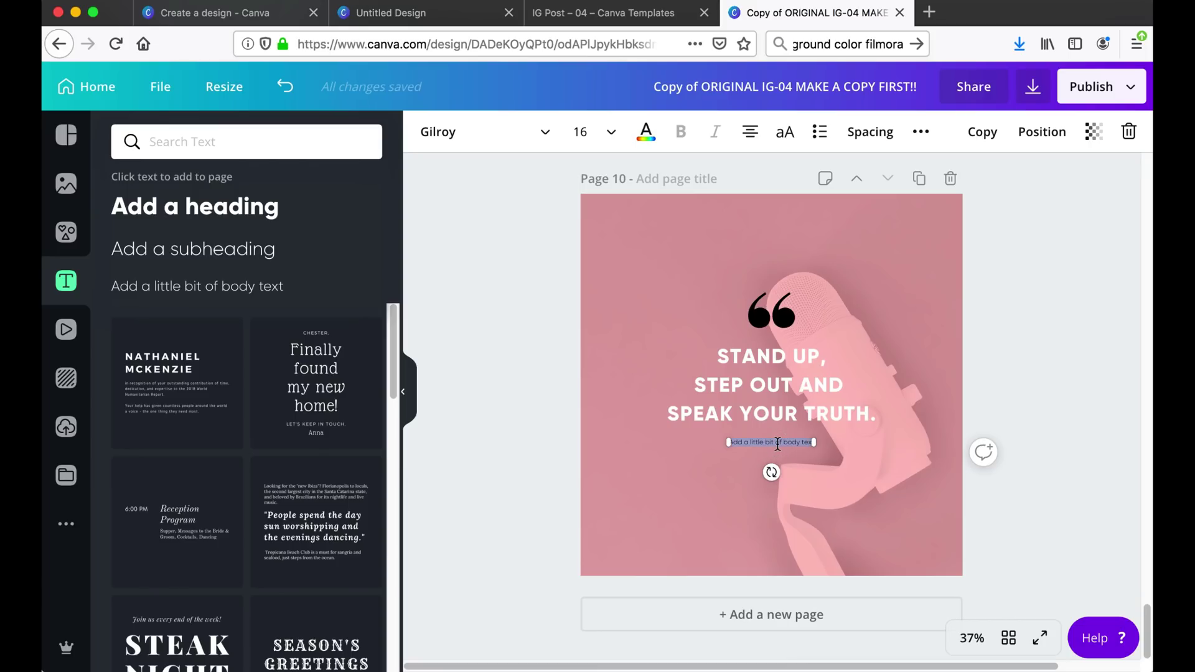
pyautogui.press('BackSpace')
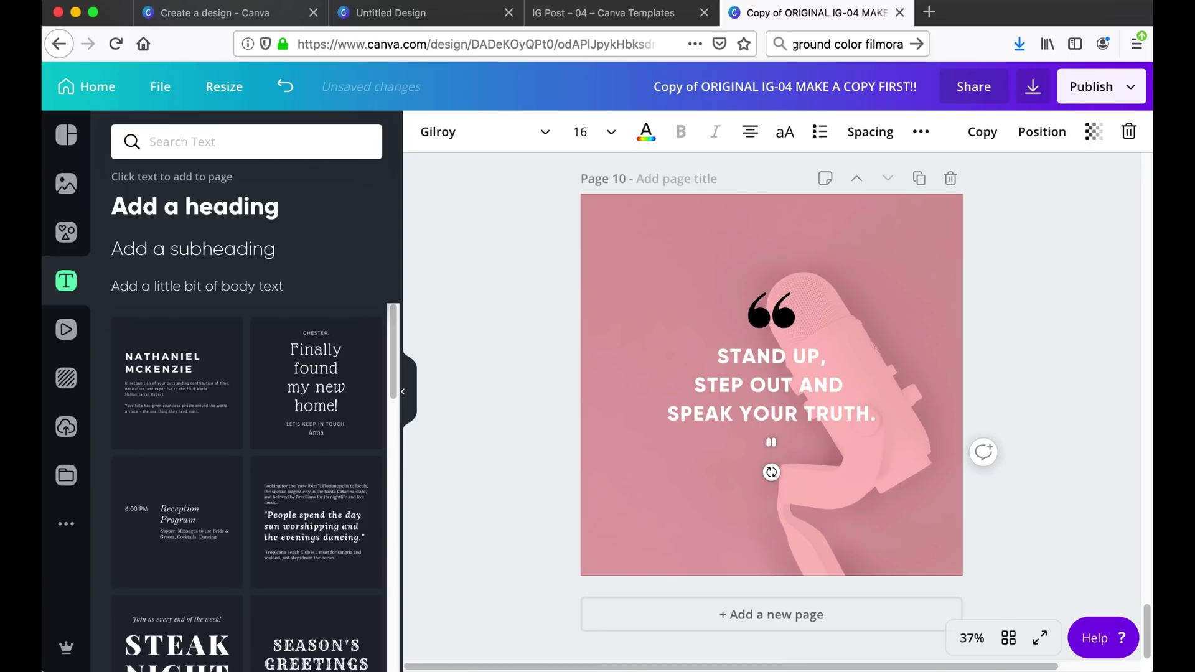
pyautogui.write('EPI')
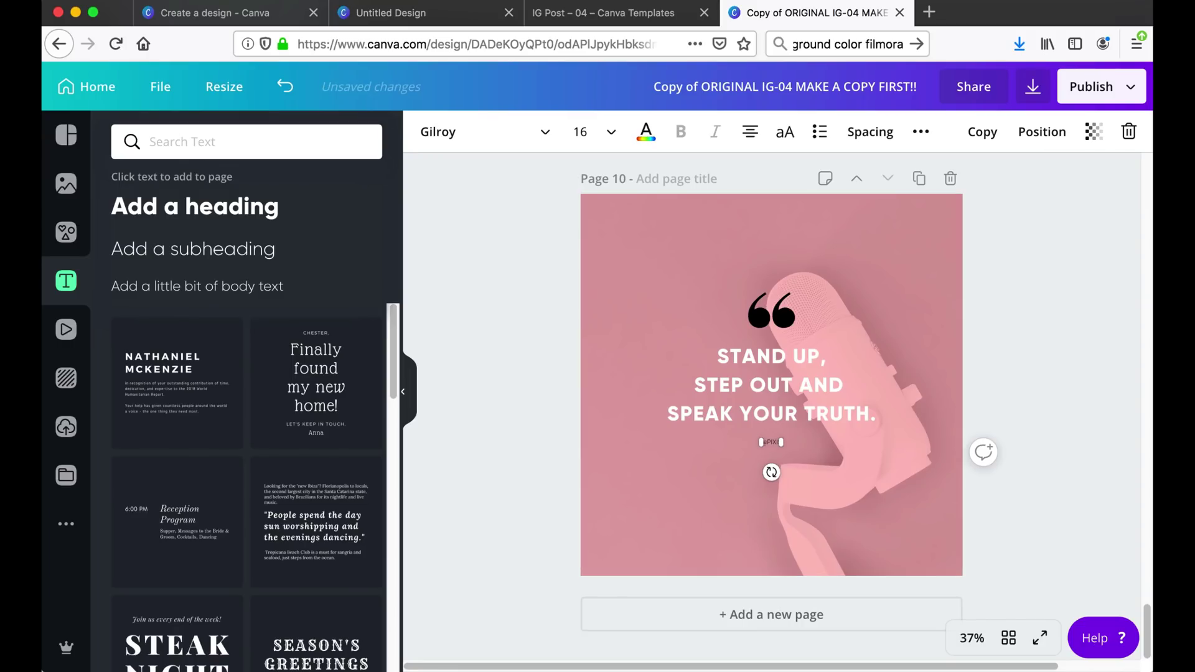
pyautogui.write('XISTOCK')
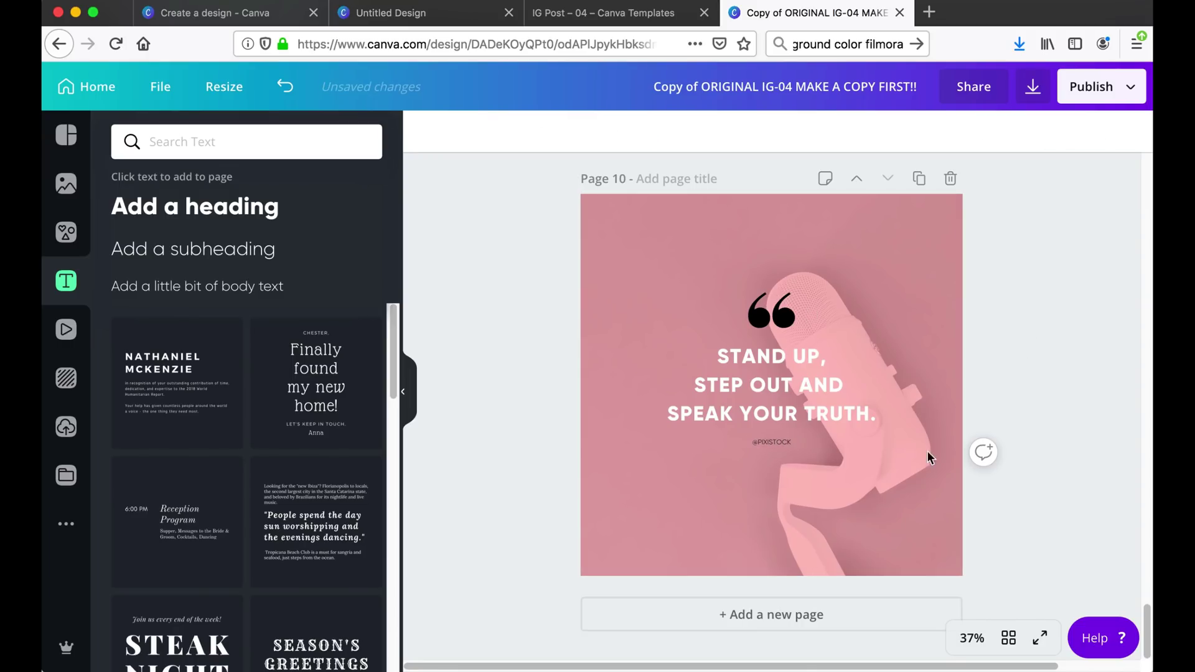
pyautogui.press('Escape')
pyautogui.click(770, 445)
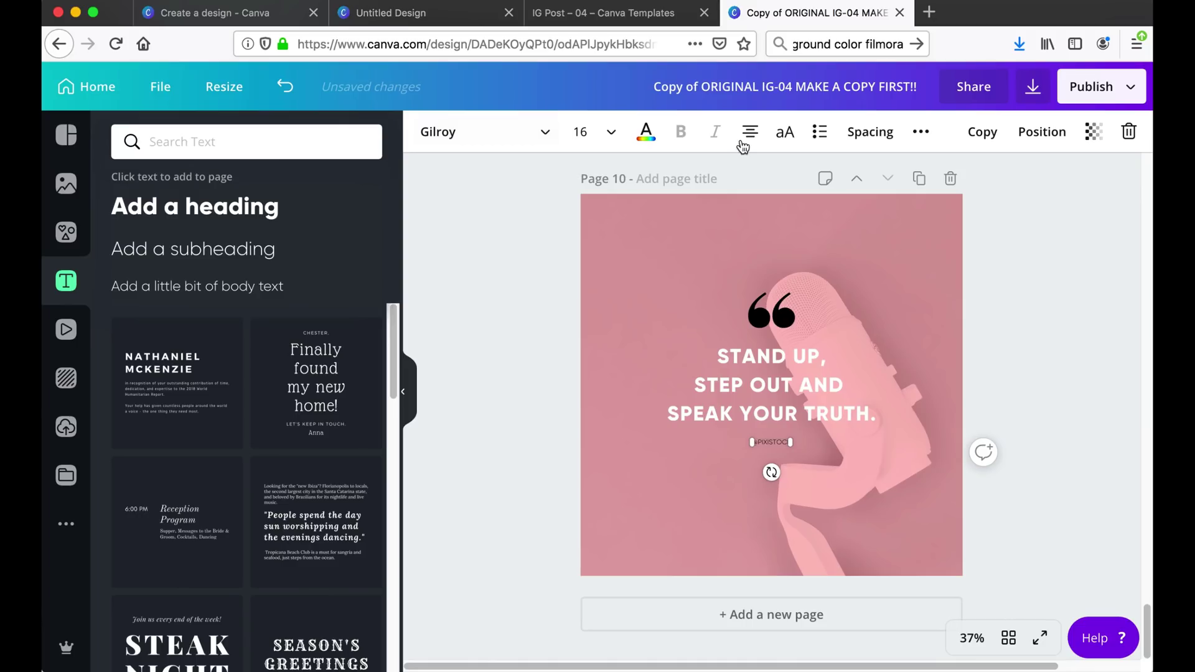
pyautogui.click(780, 446)
pyautogui.press('BackSpace')
pyautogui.press('Escape')
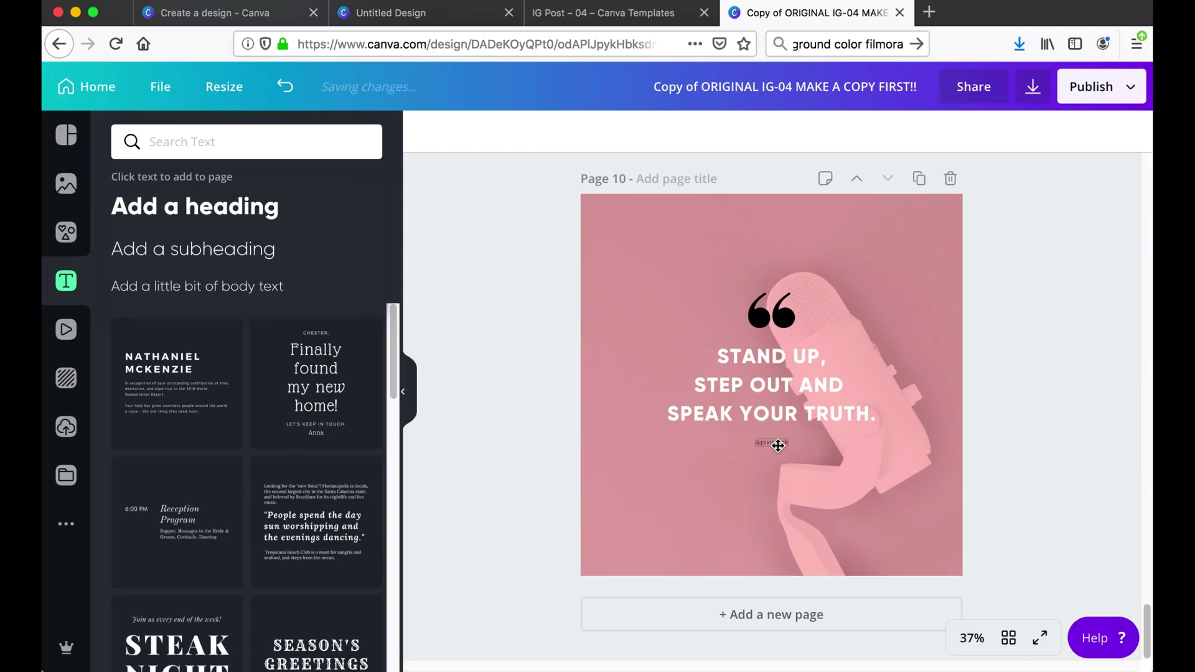
pyautogui.click(778, 445)
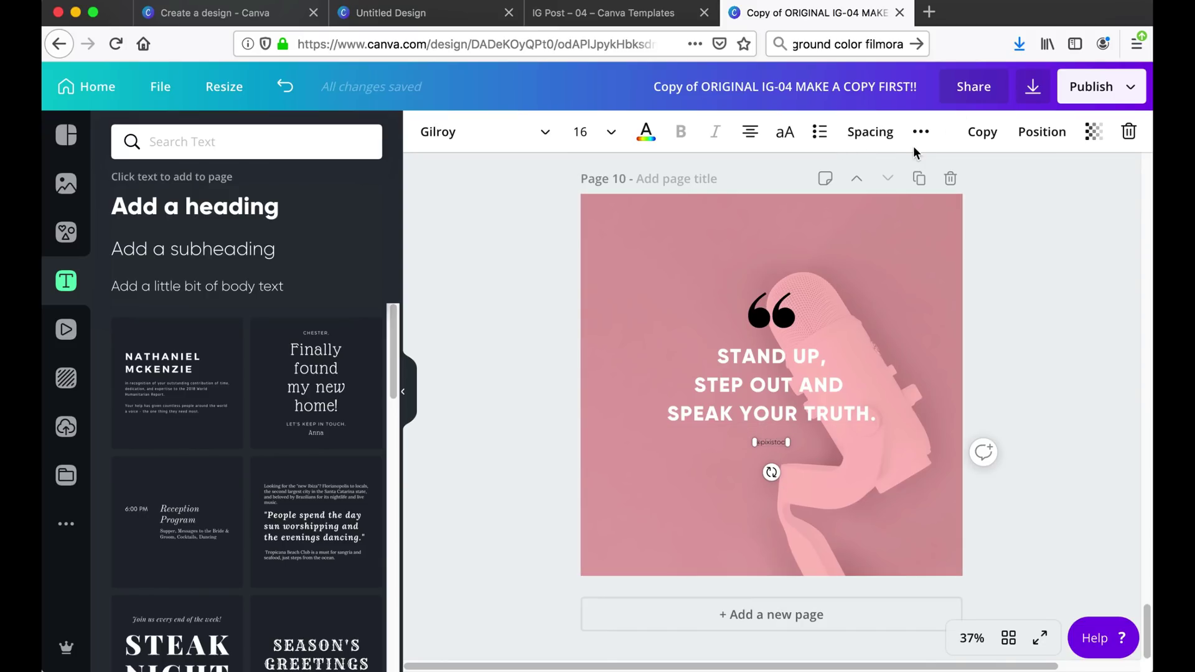
pyautogui.click(893, 141)
pyautogui.moveTo(950, 183); pyautogui.dragTo(982, 187)
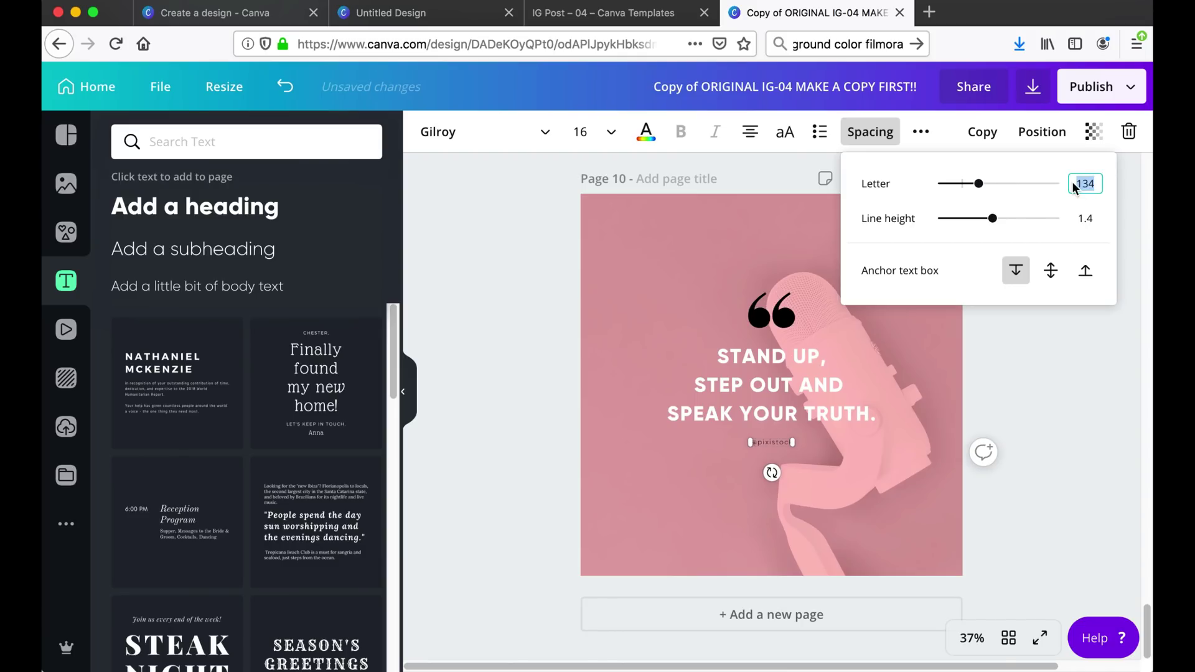
pyautogui.write('50')
pyautogui.press('Return')
pyautogui.click(581, 132)
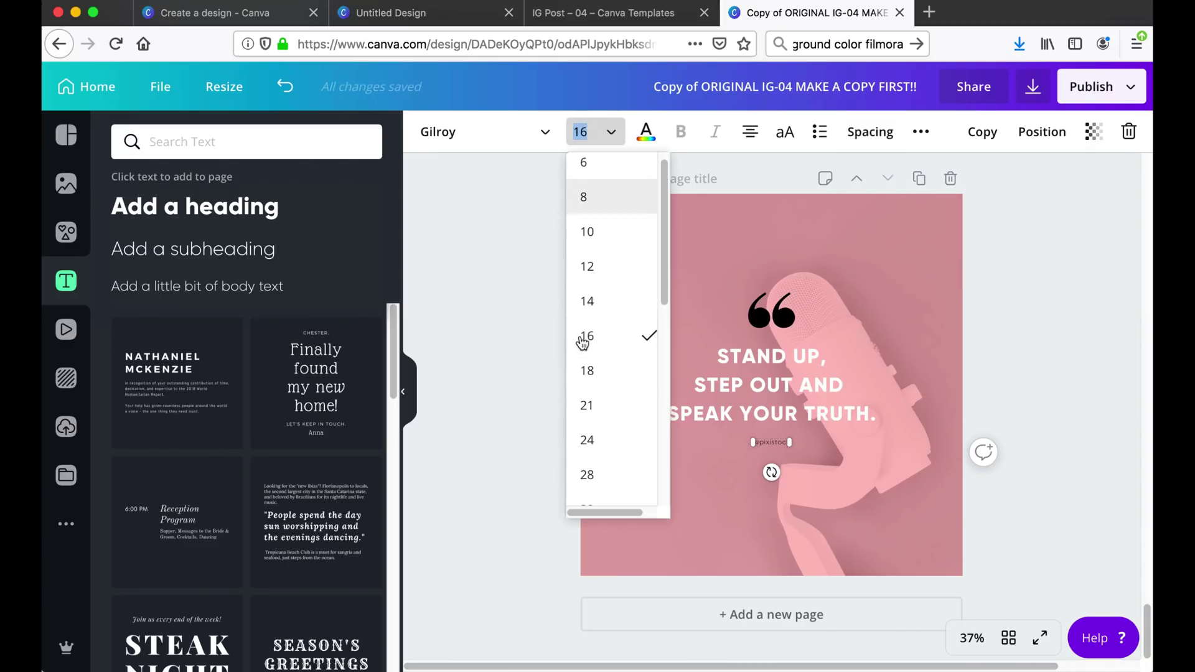
pyautogui.click(587, 372)
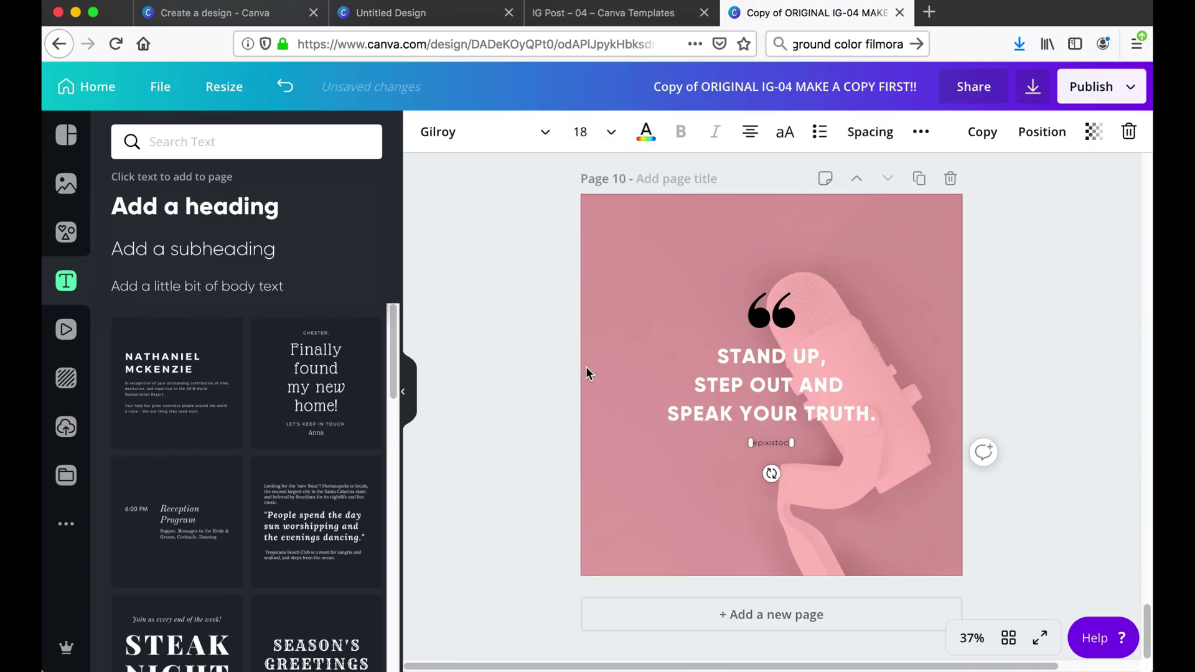
pyautogui.click(581, 132)
pyautogui.click(601, 405)
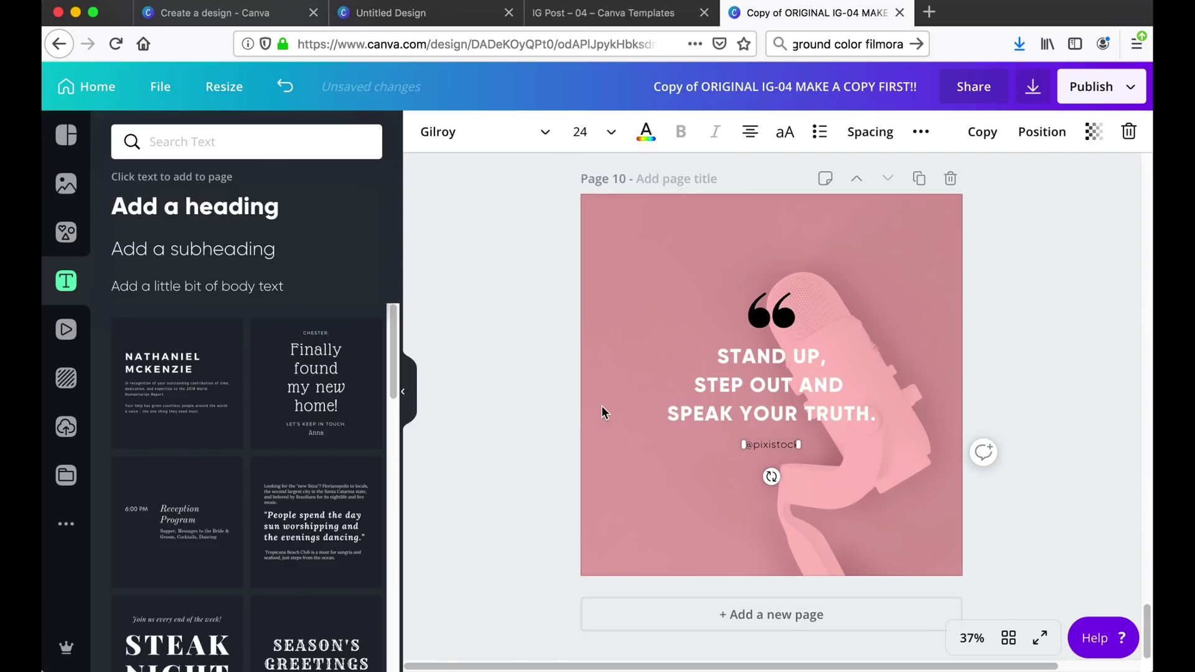
pyautogui.click(1043, 349)
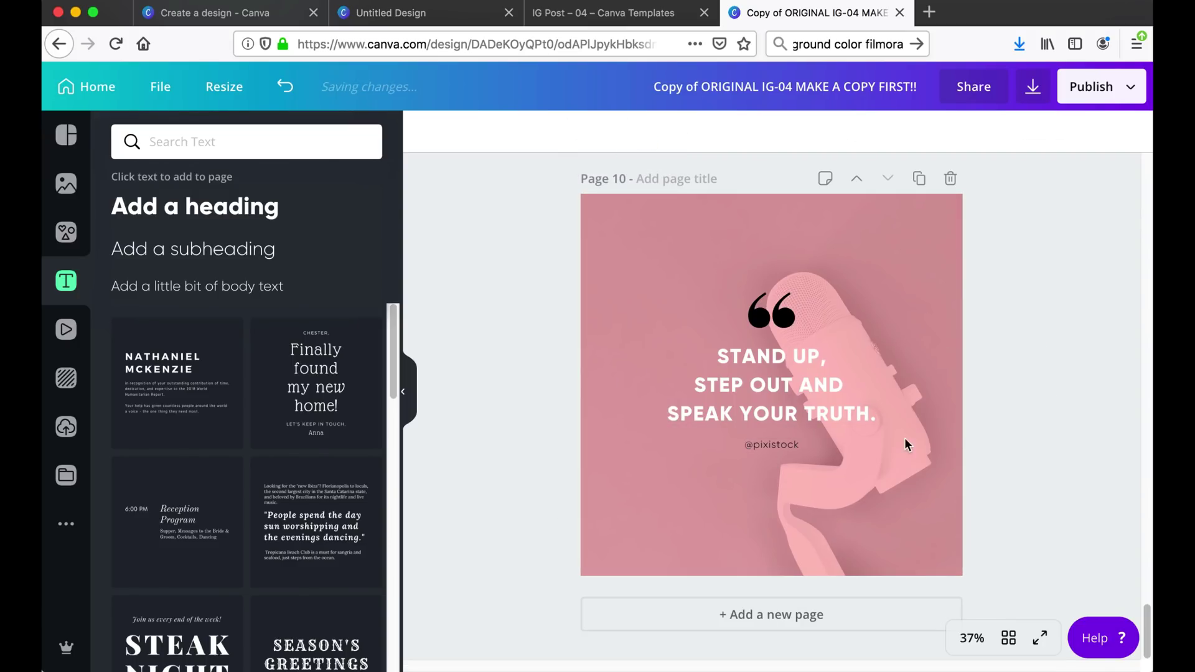
# Move the quote mark, headline and handle up closer together along the centre
pyautogui.moveTo(786, 319); pyautogui.dragTo(784, 301)
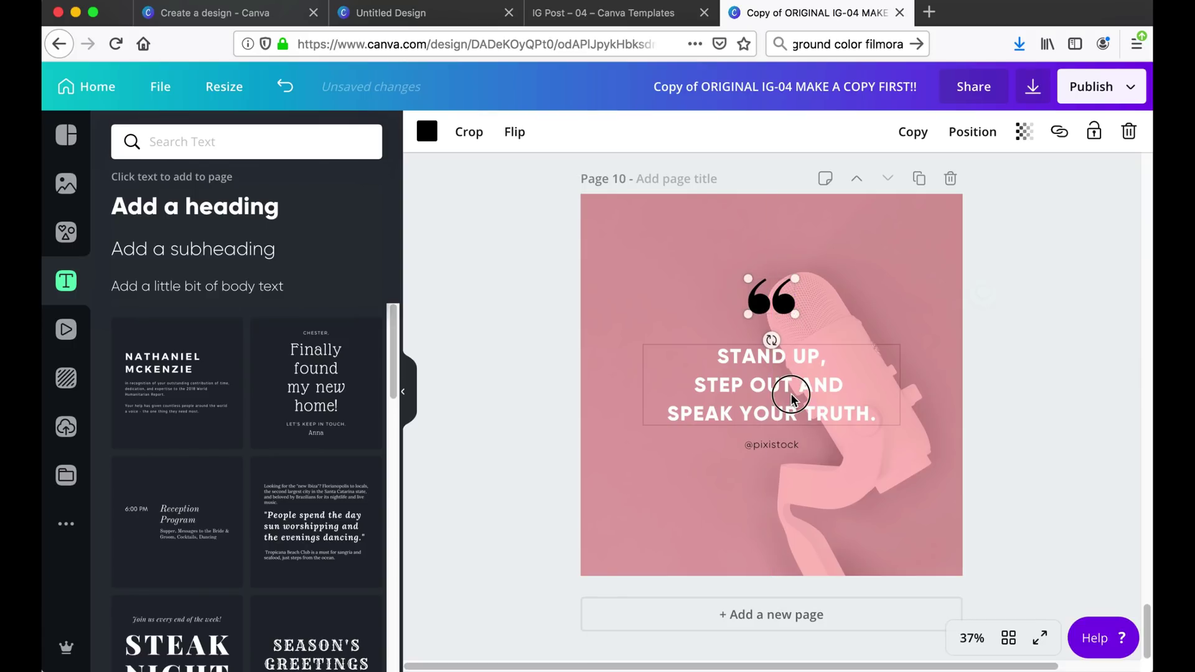
pyautogui.moveTo(790, 395); pyautogui.dragTo(790, 380)
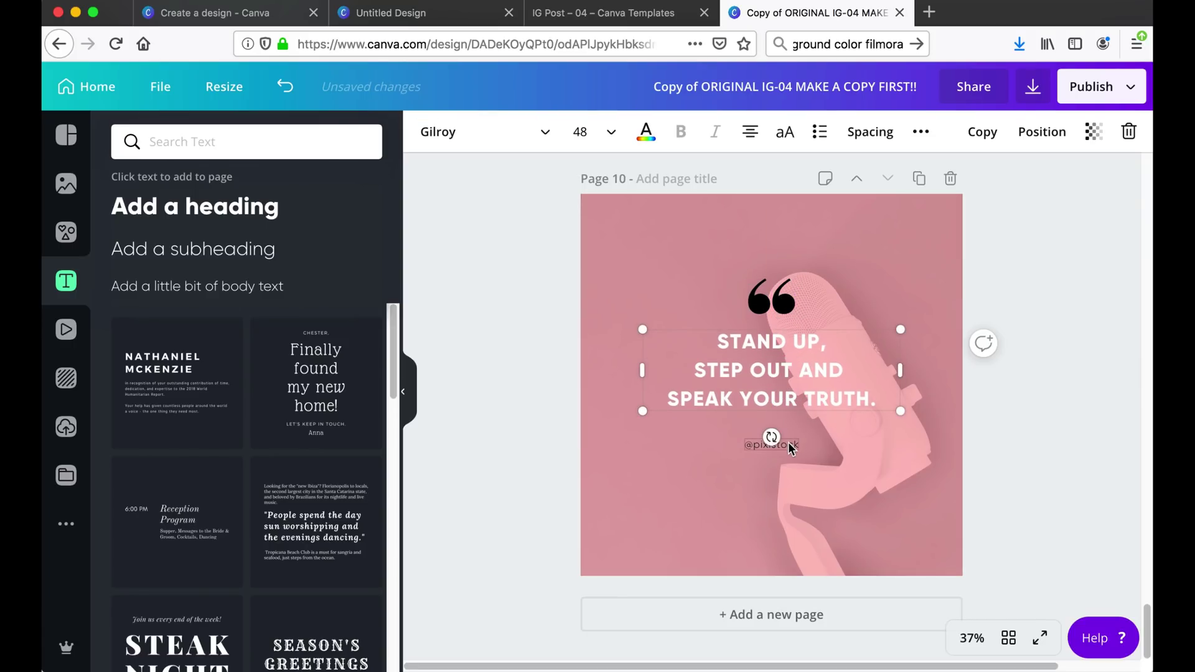
pyautogui.moveTo(789, 443); pyautogui.dragTo(787, 434)
pyautogui.moveTo(781, 378); pyautogui.dragTo(781, 384)
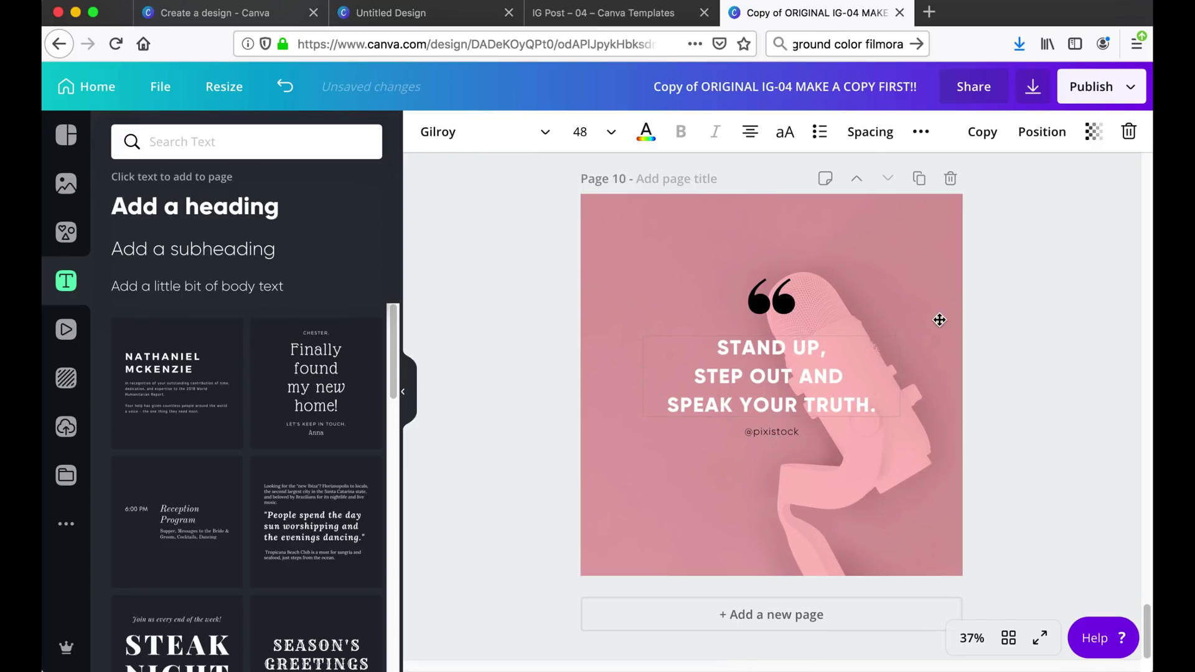
pyautogui.press('Escape')
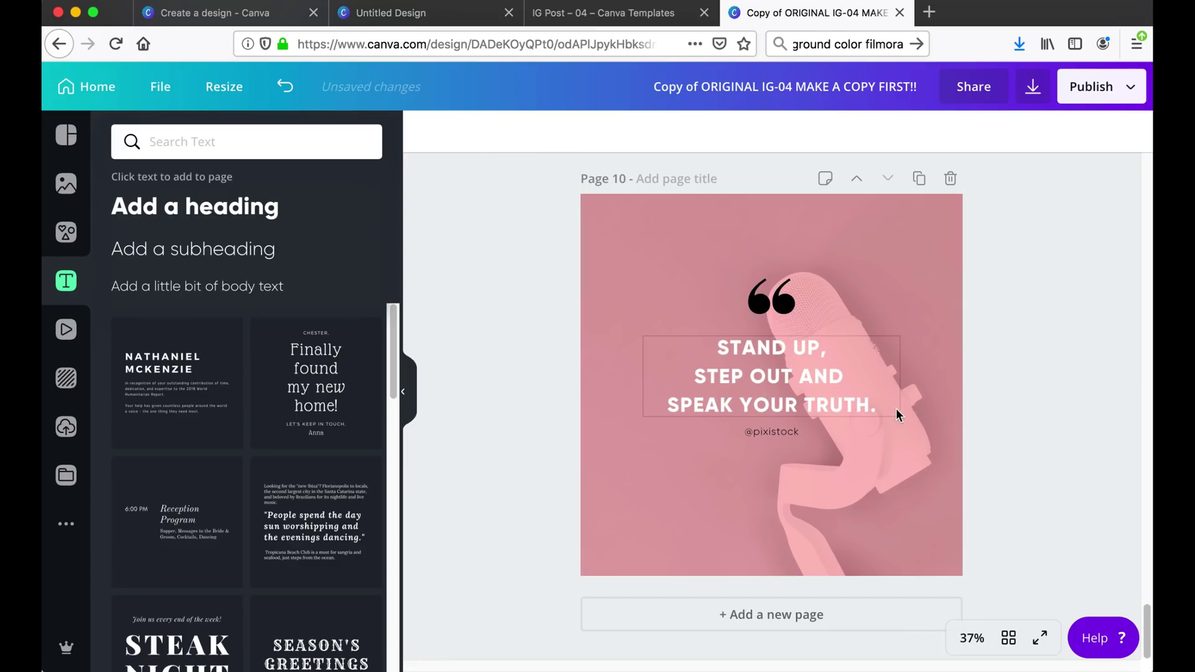
pyautogui.click(756, 441)
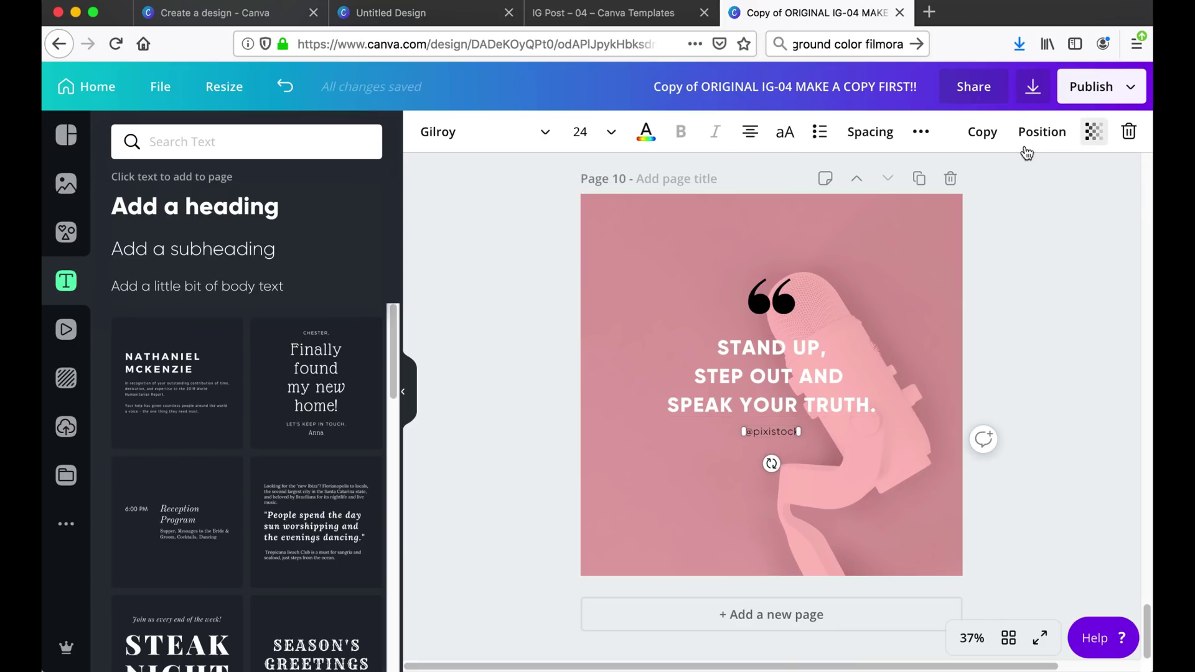
pyautogui.press('Escape')
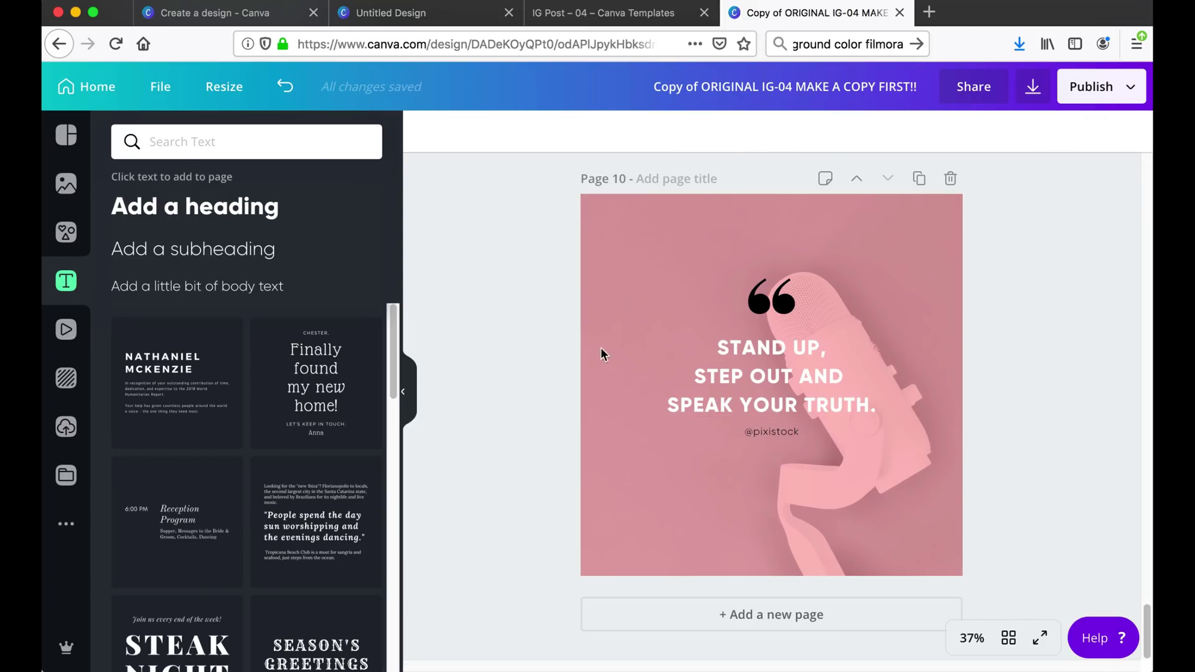
pyautogui.click(773, 299)
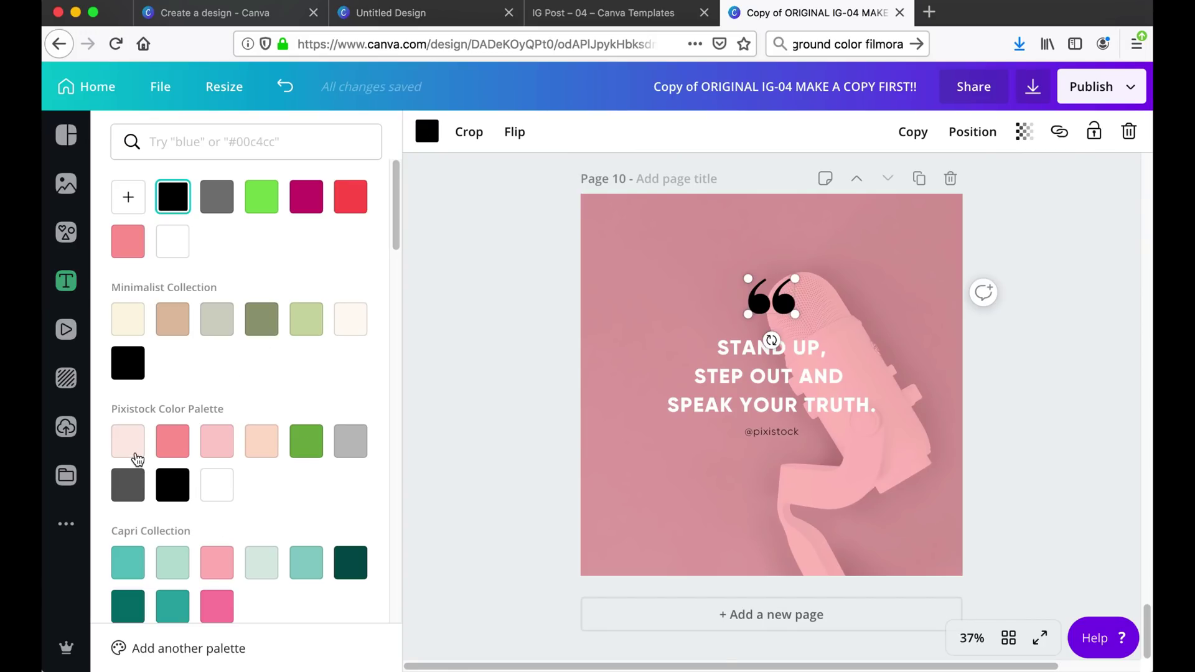
pyautogui.click(136, 456)
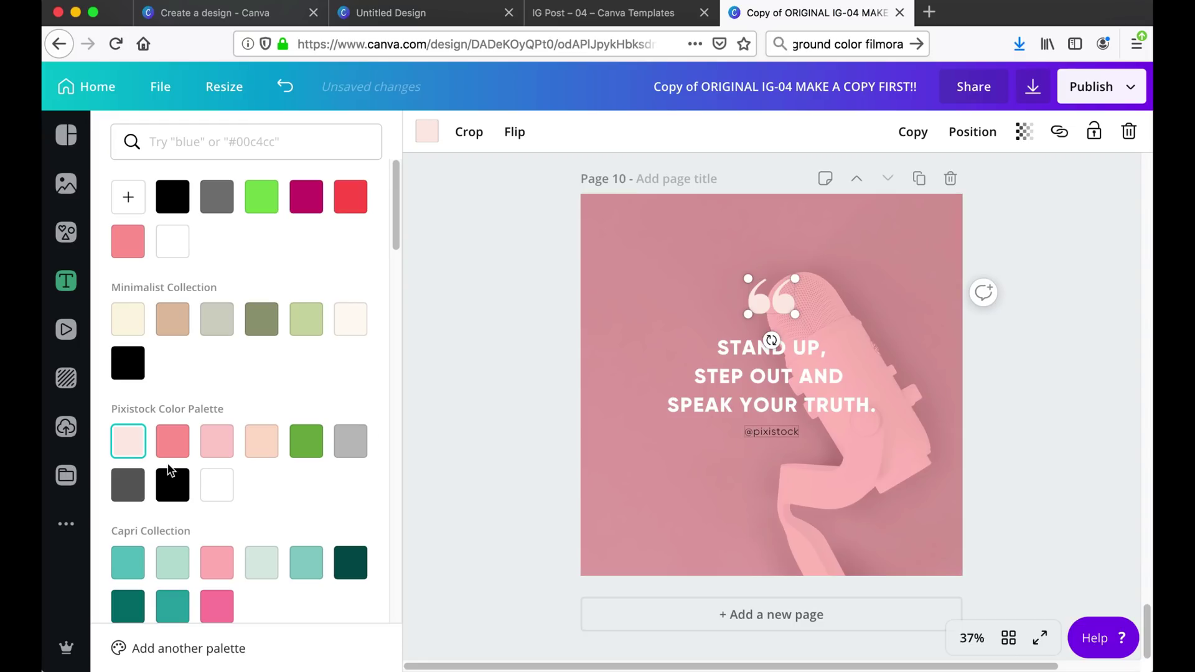
pyautogui.click(772, 431)
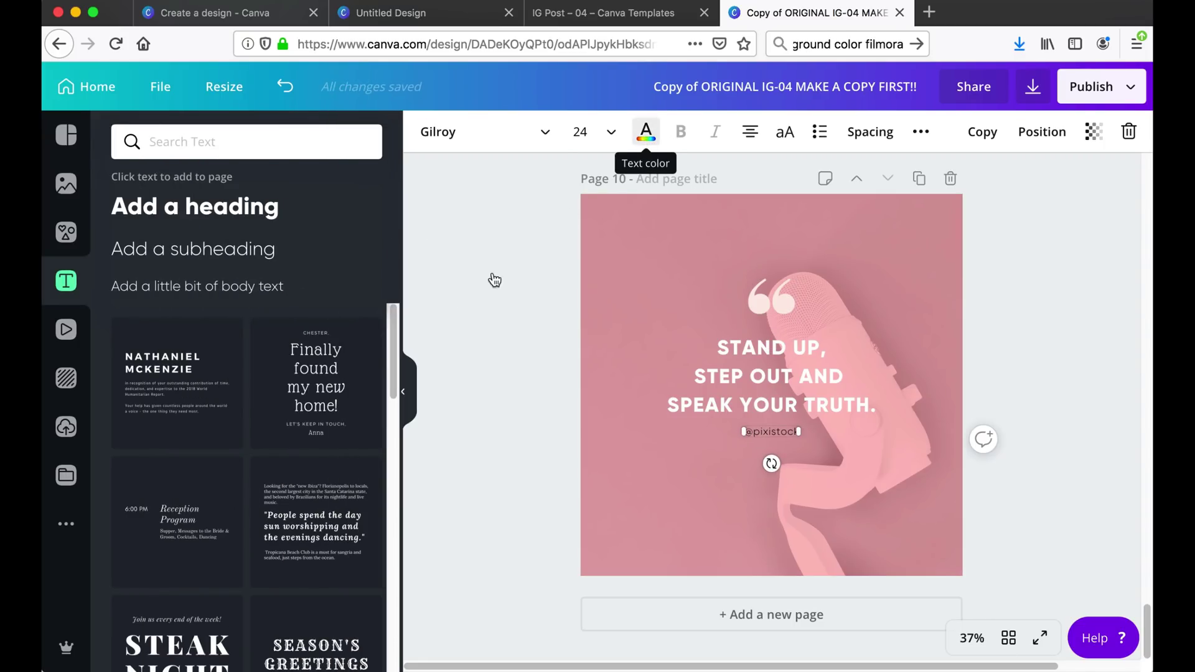
pyautogui.click(218, 496)
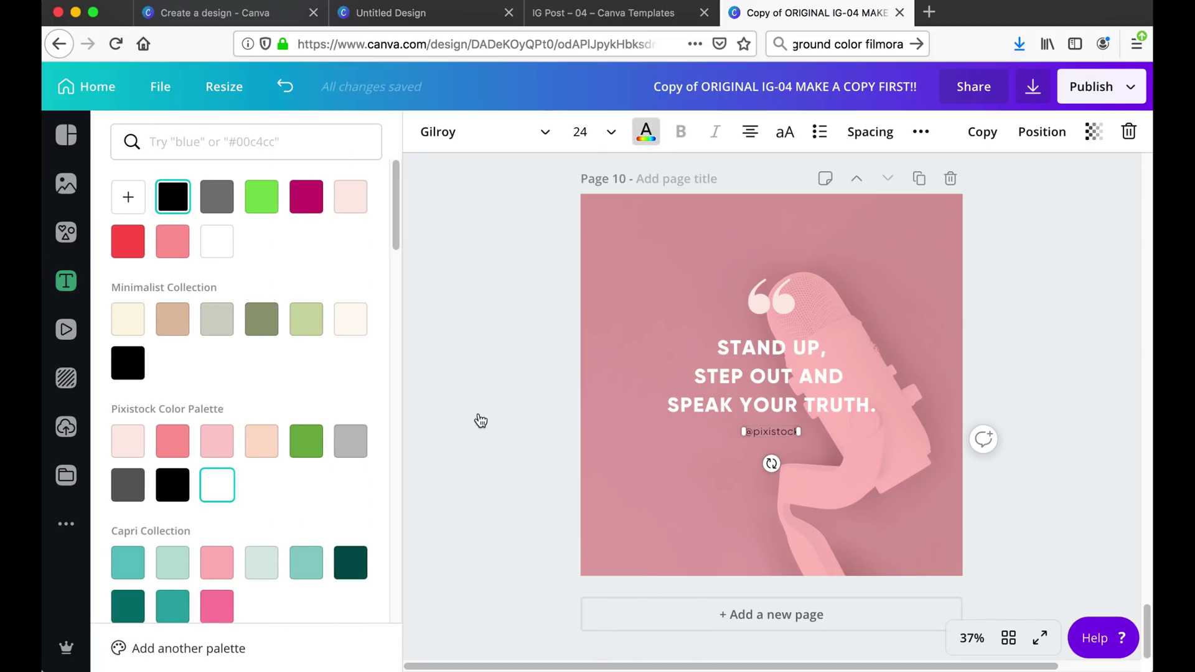
pyautogui.click(1034, 269)
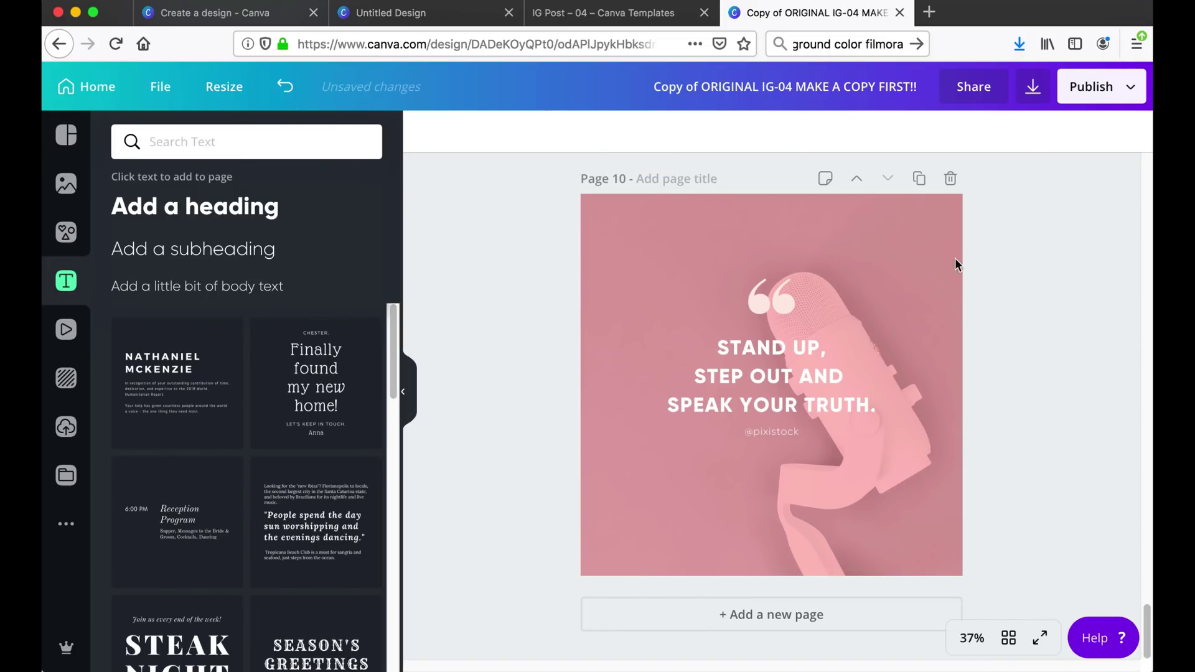
pyautogui.click(654, 205)
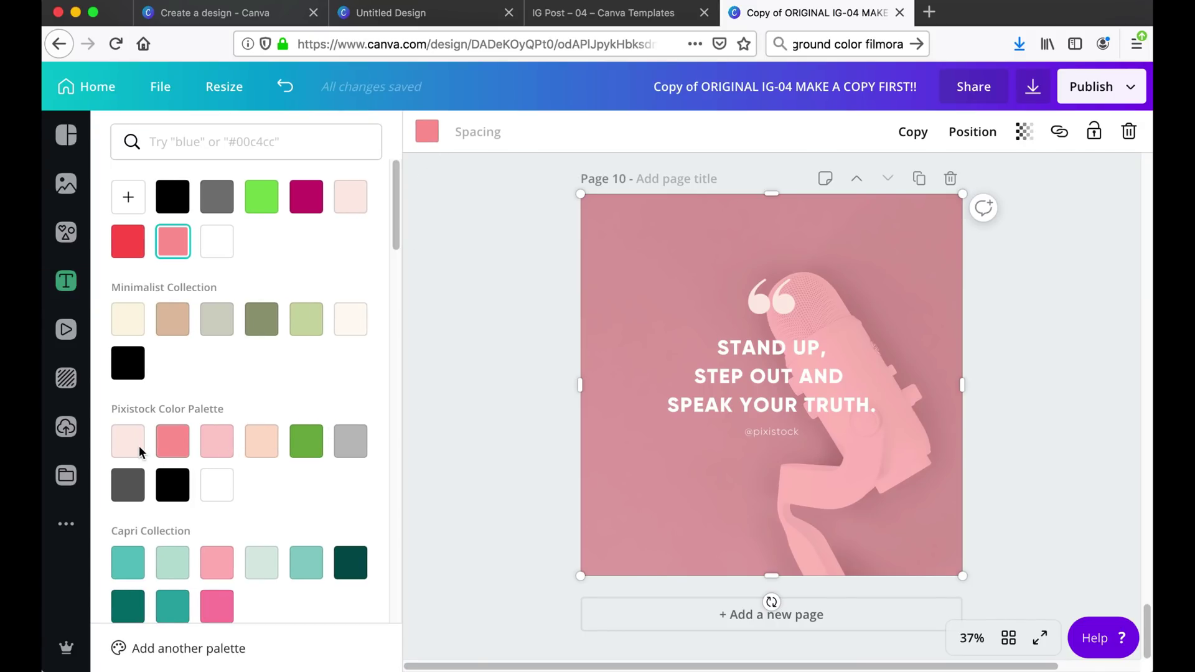
pyautogui.click(217, 445)
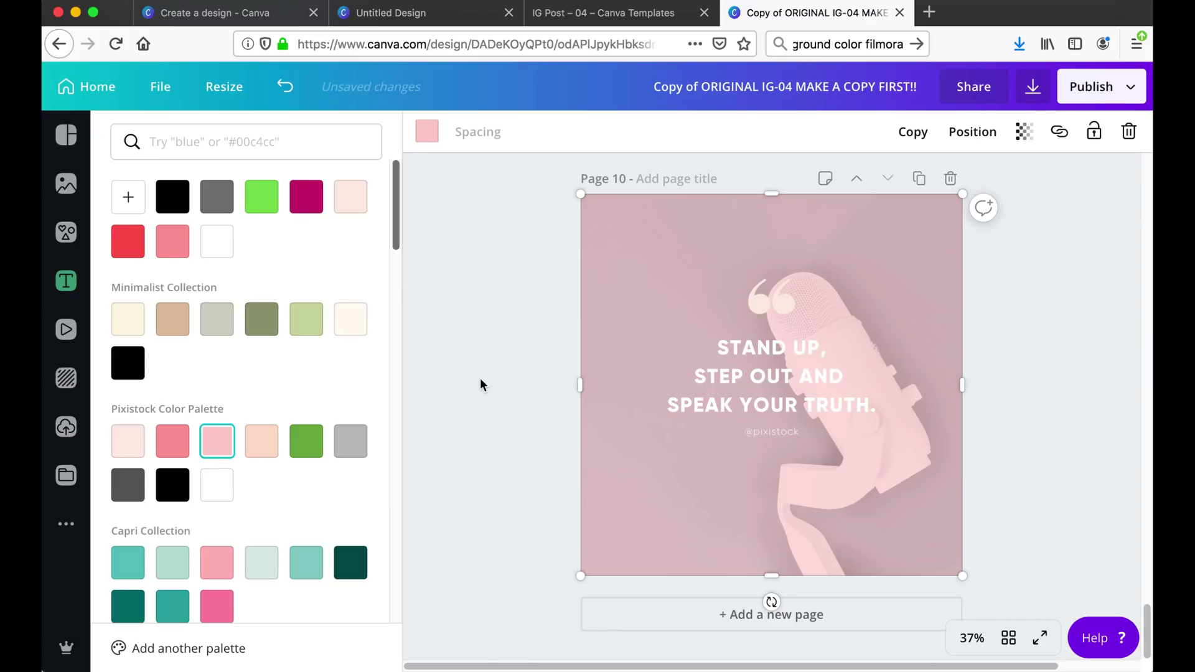
# Turn the quote mark back to black and hide the side panel
pyautogui.click(765, 311)
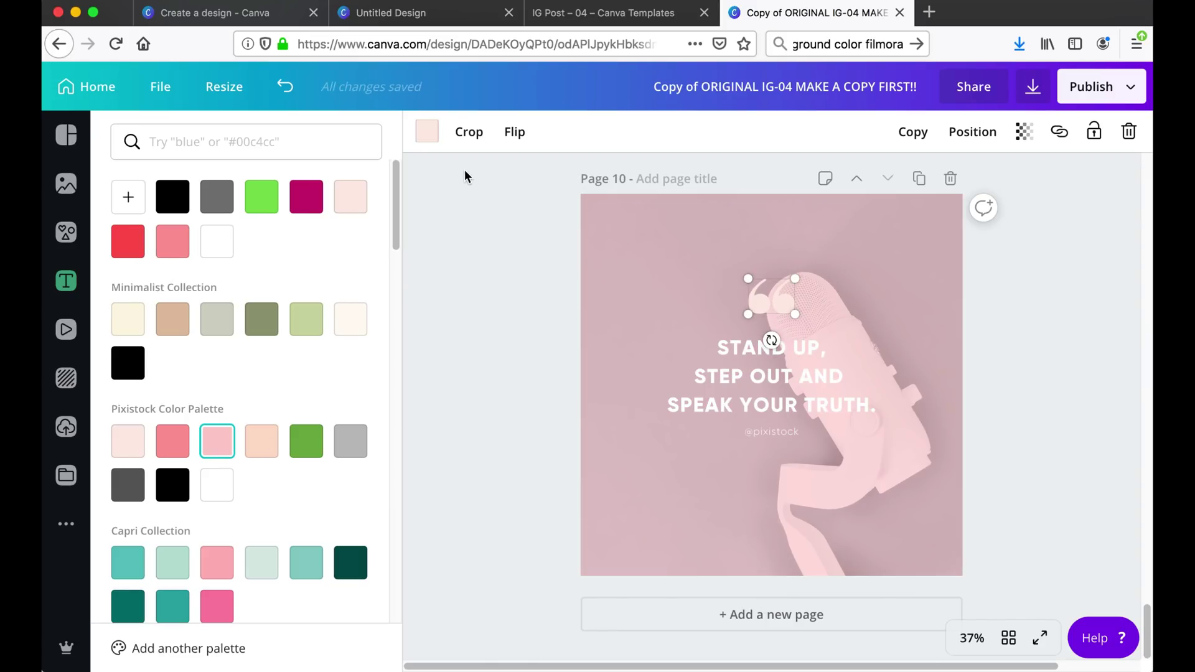
pyautogui.click(427, 132)
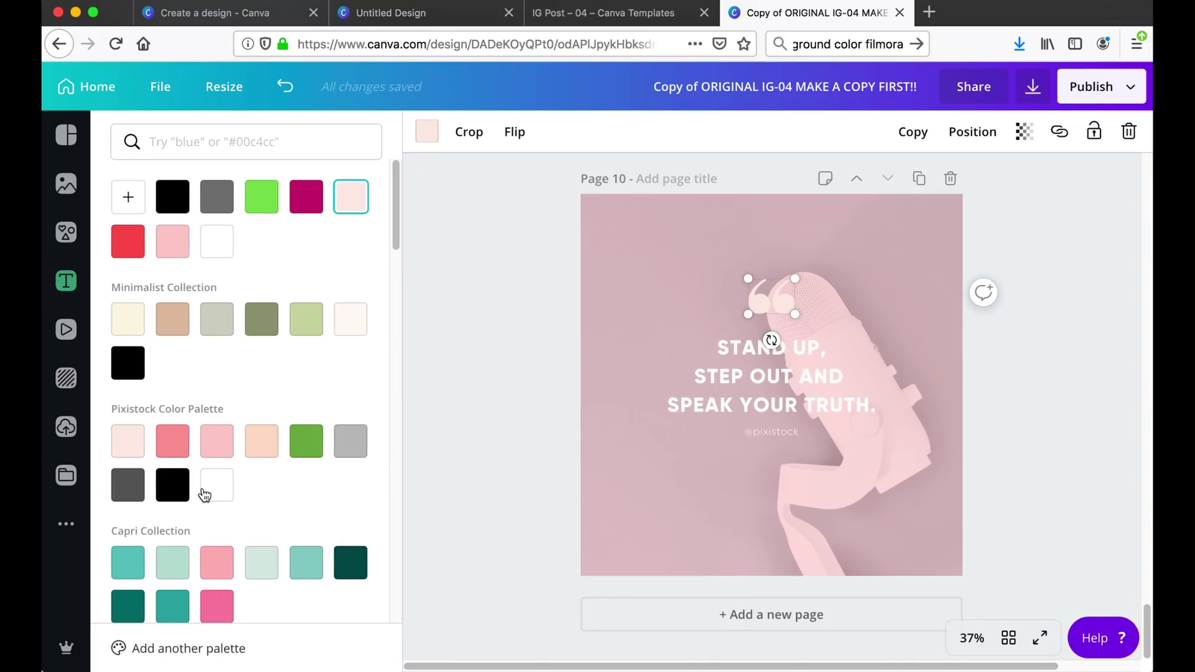
pyautogui.click(174, 489)
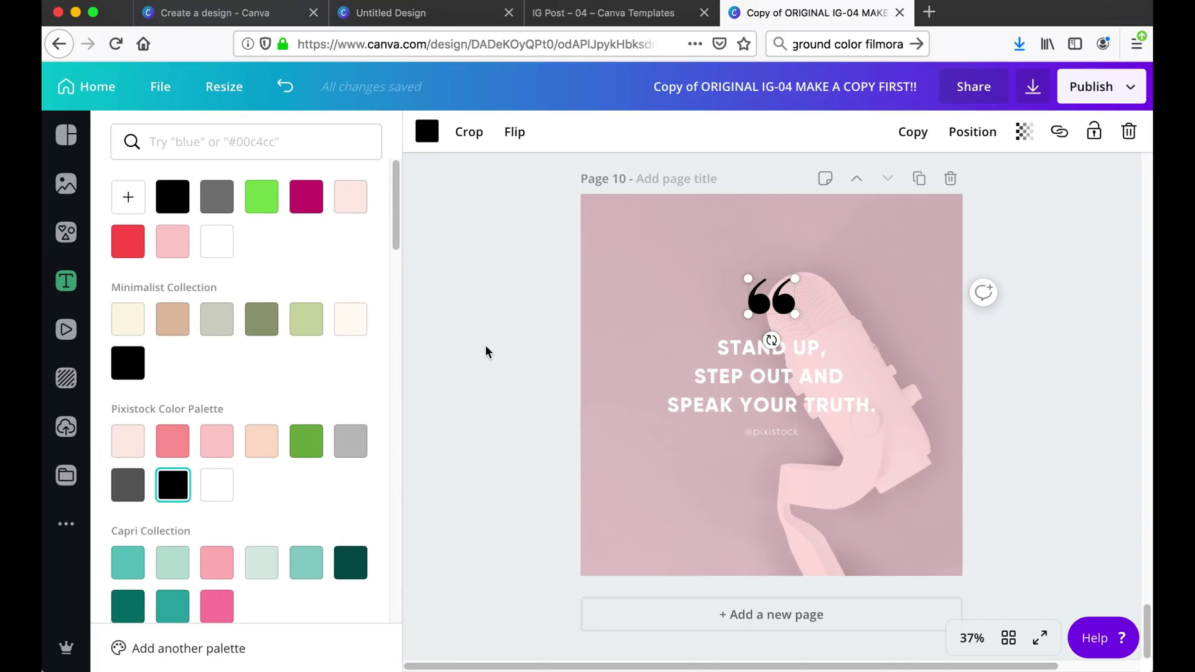
pyautogui.click(1054, 346)
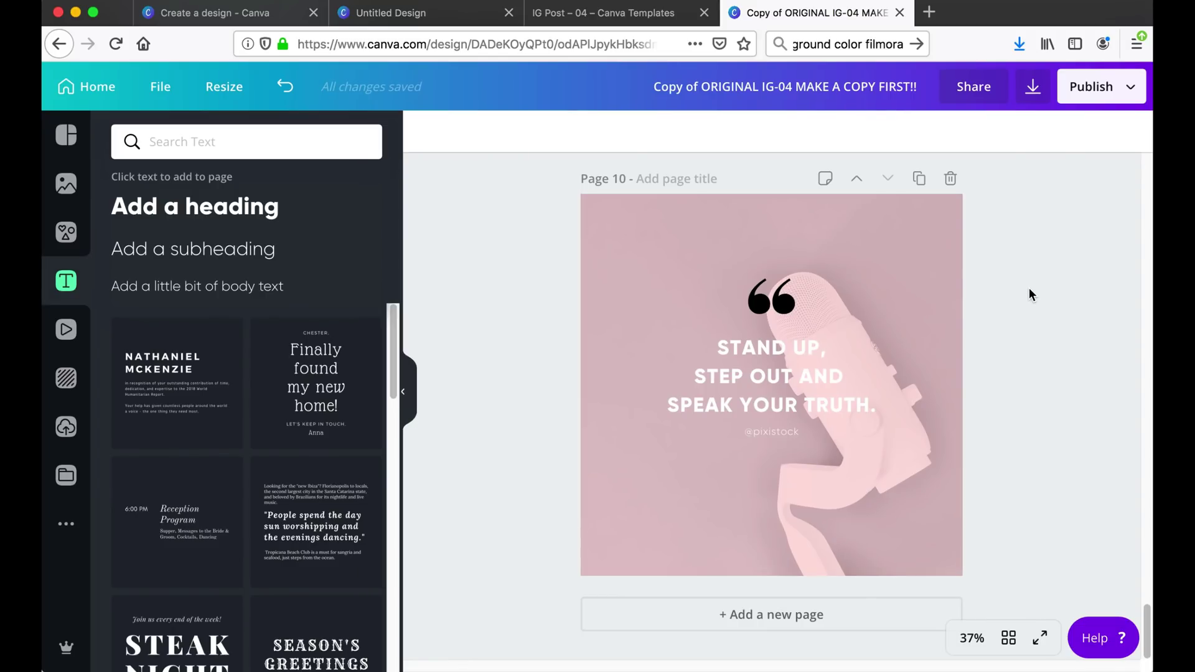
pyautogui.click(423, 394)
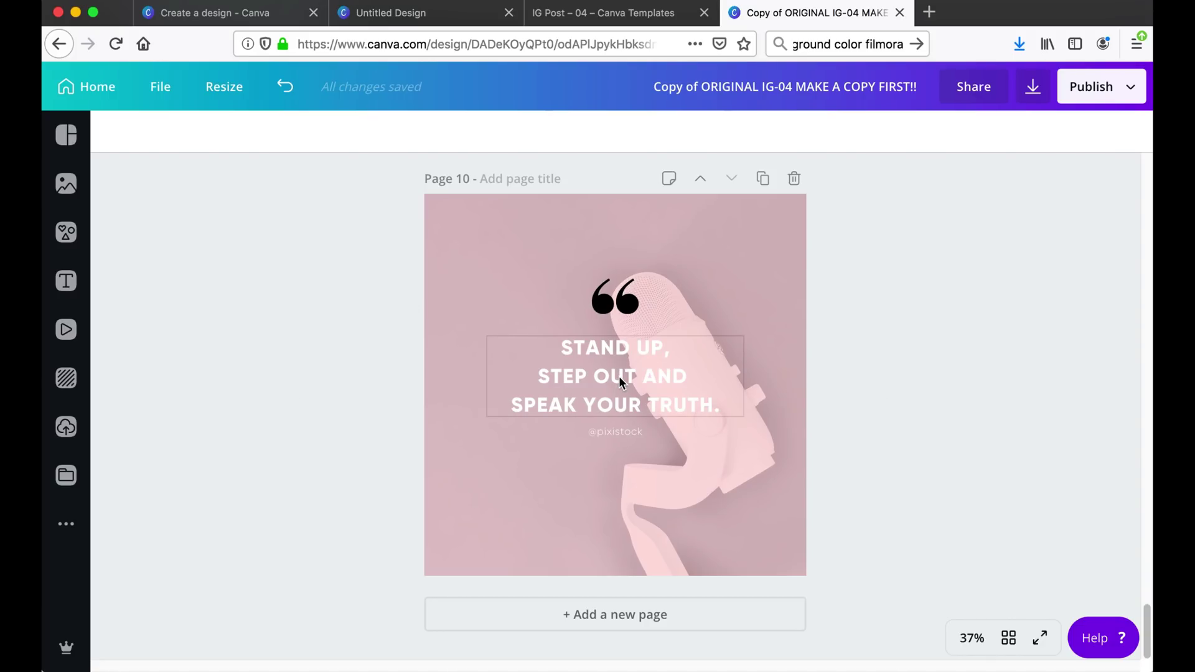
# Nudge the graphic slightly down, then reselect the background microphone photo
pyautogui.moveTo(615, 299)
pyautogui.mouseDown()
pyautogui.moveTo(593, 289)
pyautogui.moveTo(613, 309)
pyautogui.mouseUp()
pyautogui.click(937, 327)
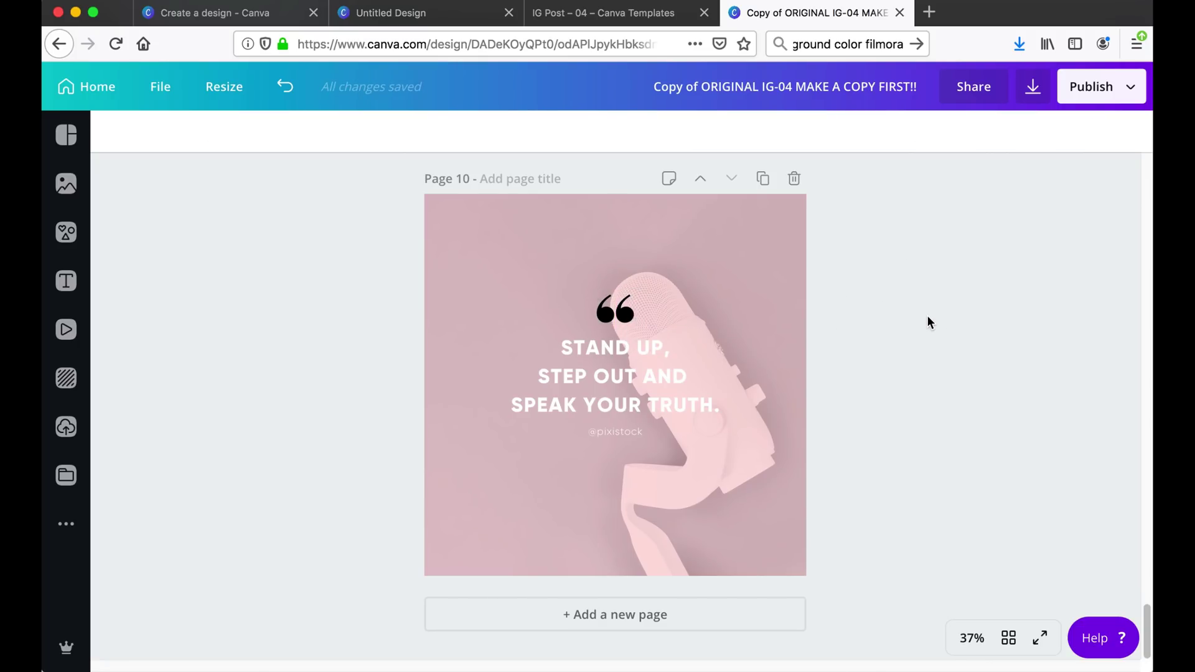
pyautogui.click(626, 433)
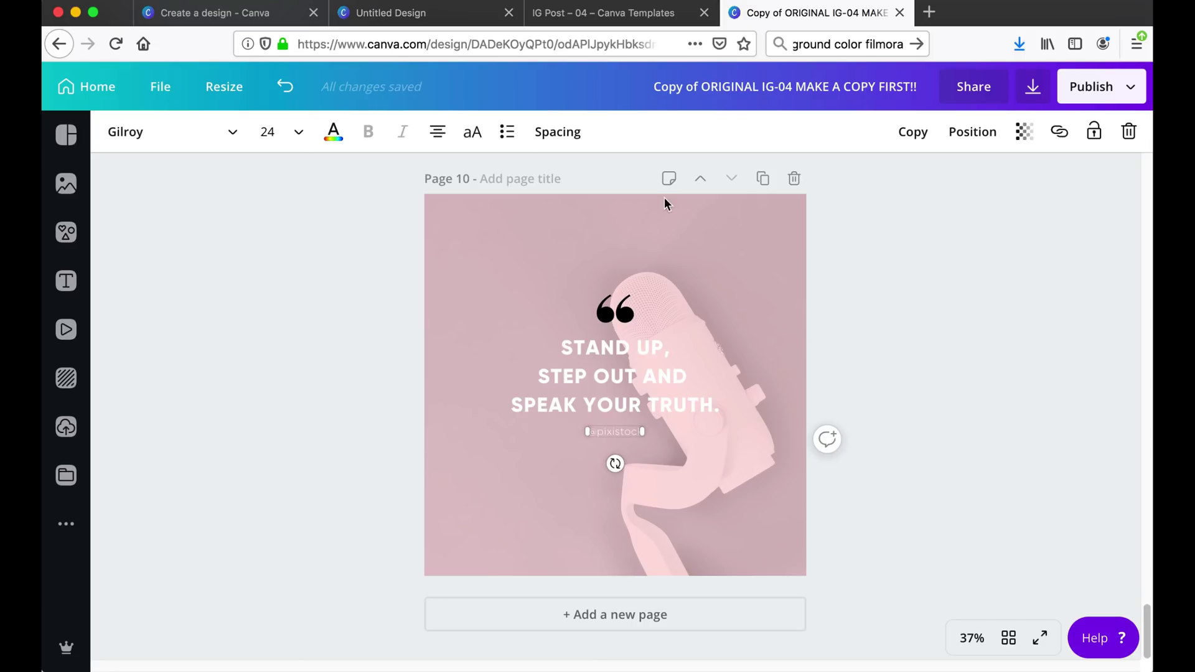
pyautogui.click(914, 278)
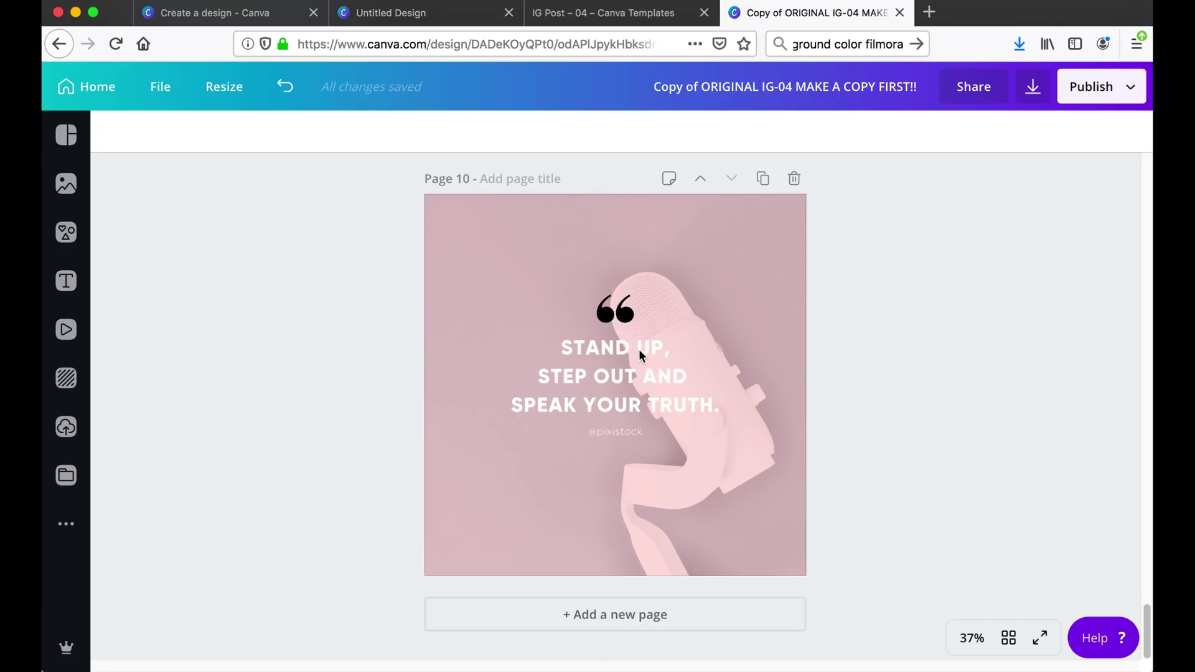
pyautogui.click(770, 283)
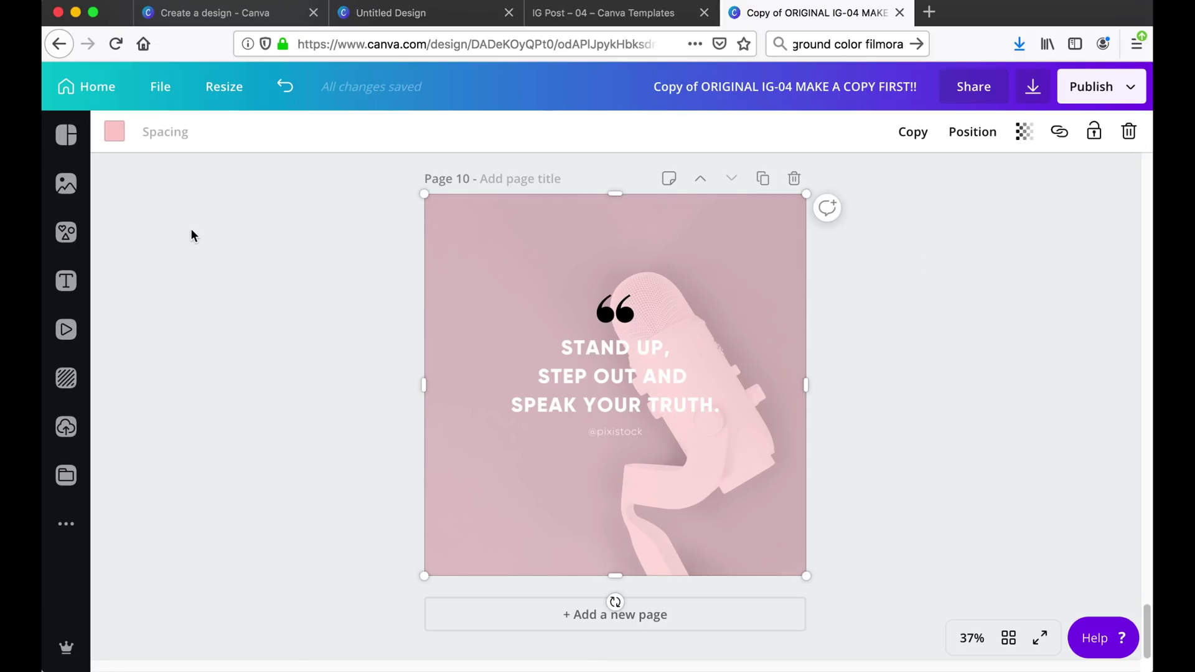
# Recolour the background photo white-grey and the quote text green
pyautogui.click(114, 132)
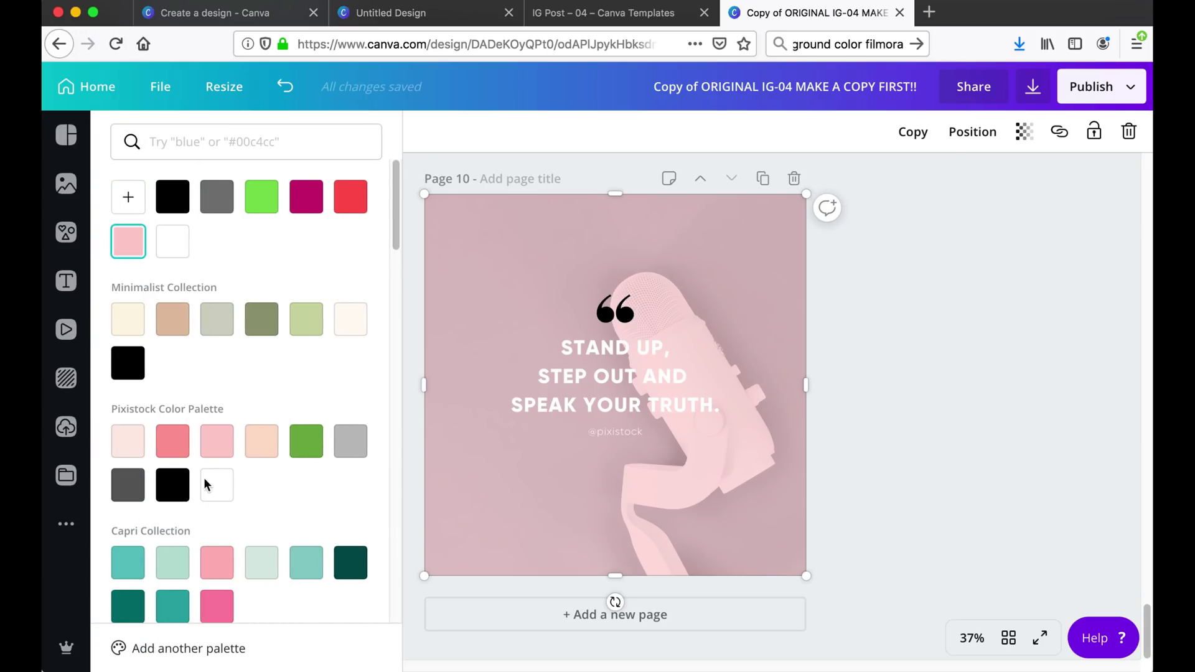
pyautogui.click(232, 487)
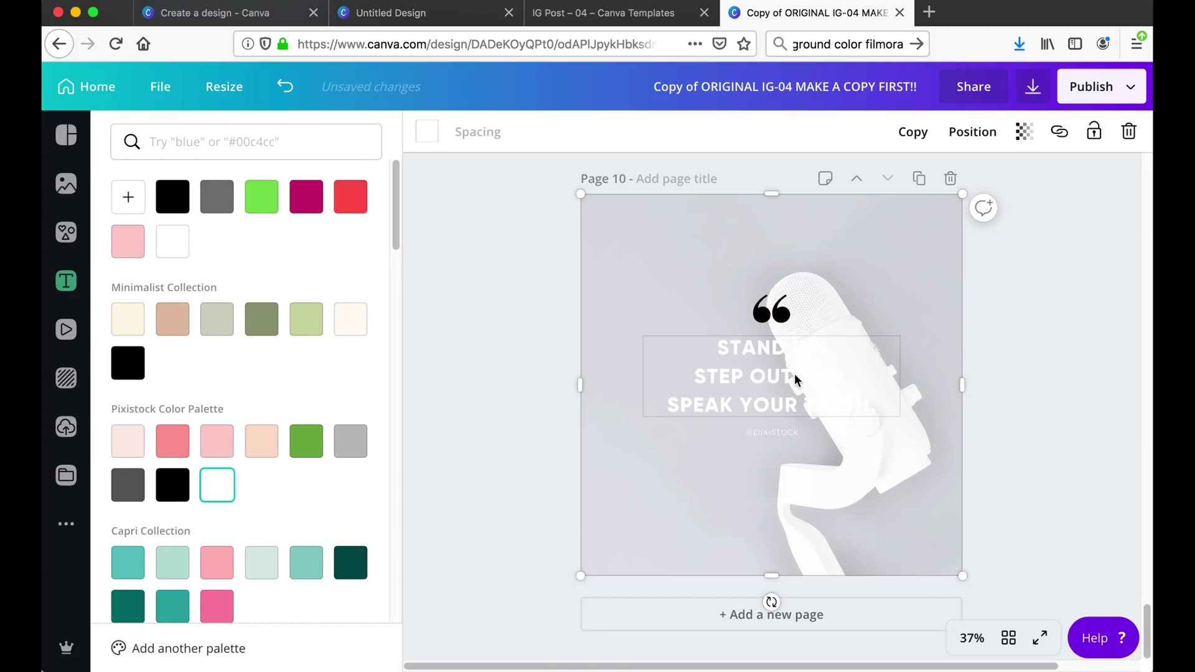
pyautogui.click(747, 373)
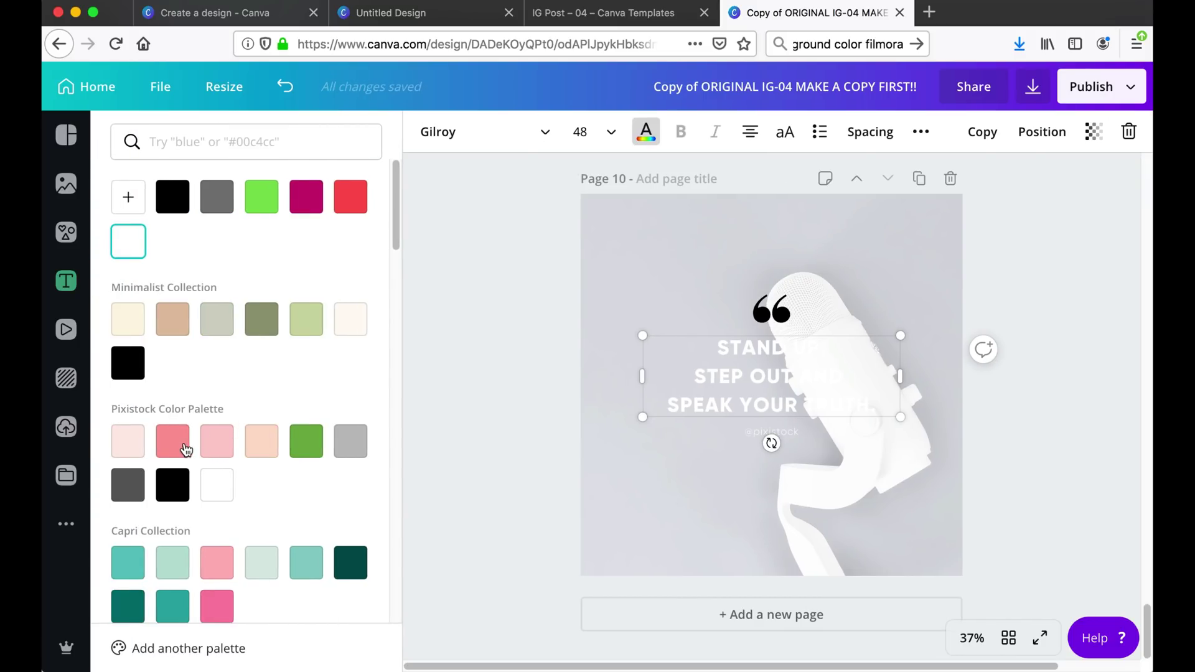
pyautogui.click(187, 446)
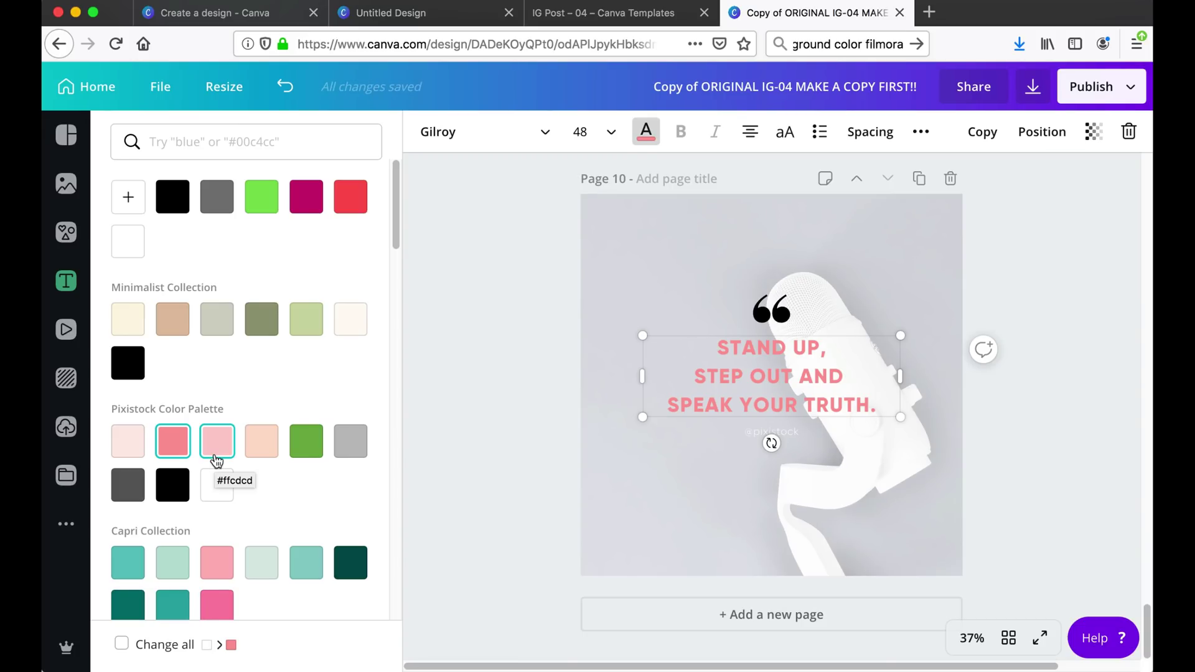
pyautogui.click(300, 455)
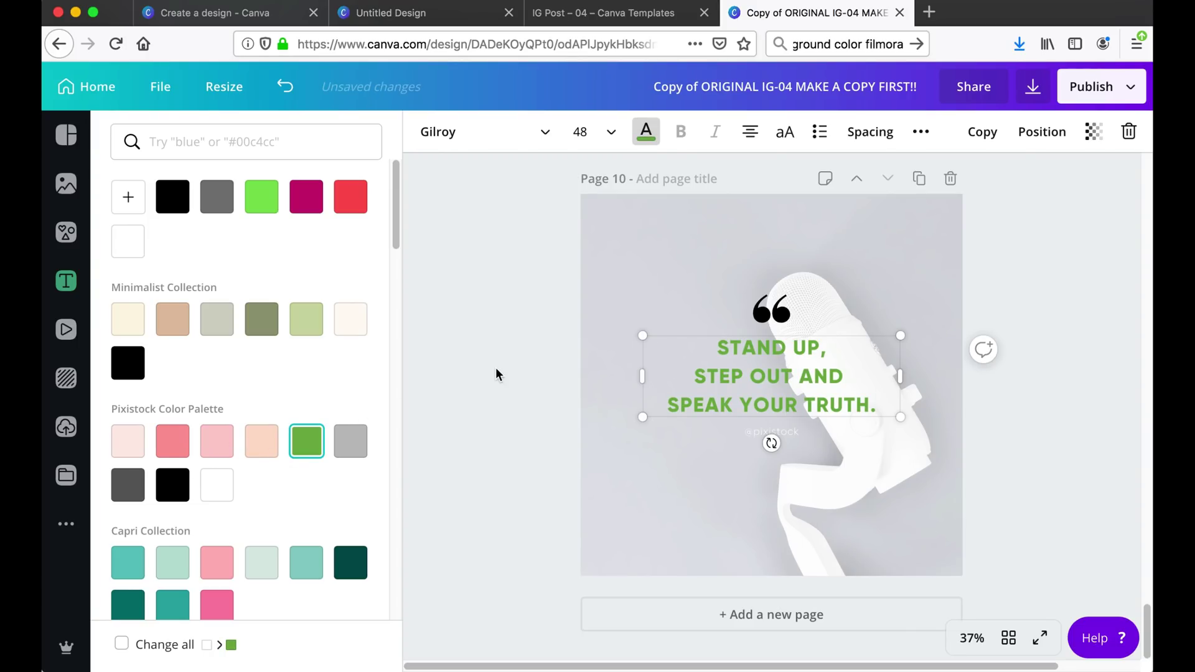
# Colour the quote mark coral pink
pyautogui.press('Tab')
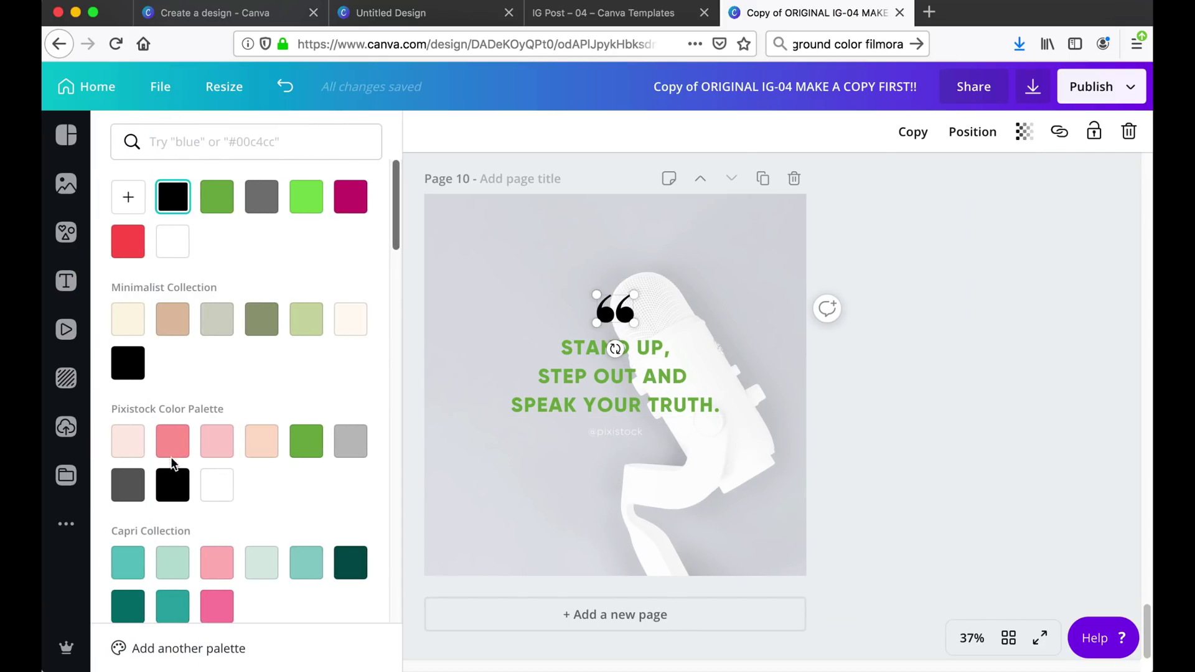
pyautogui.click(179, 449)
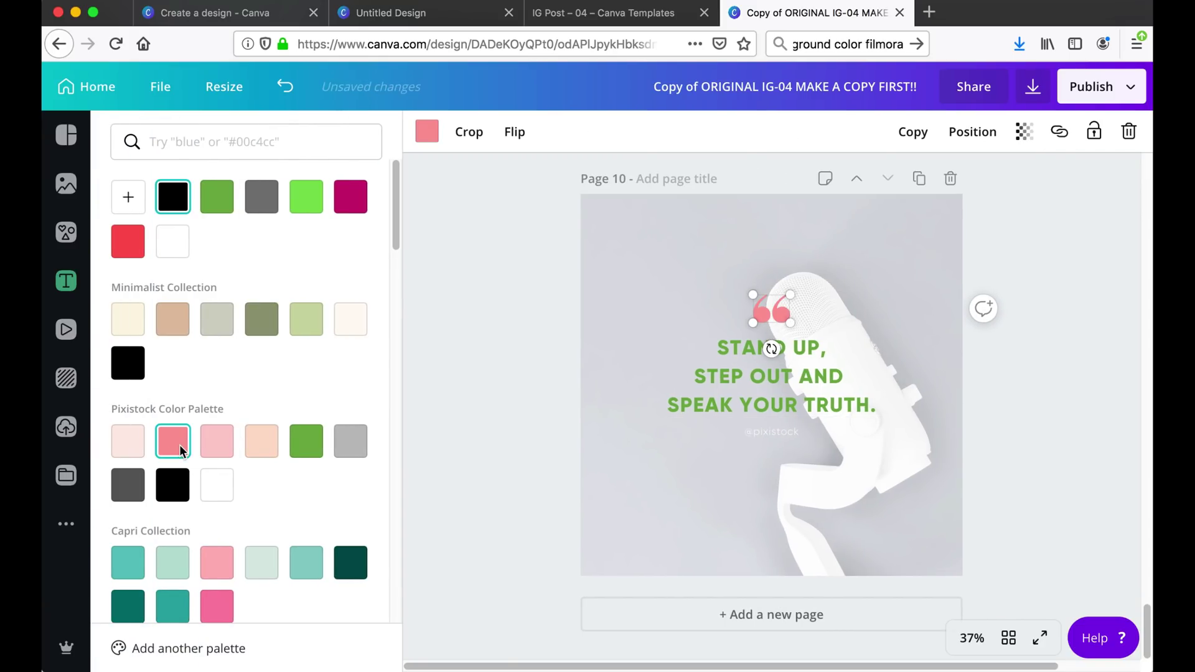
pyautogui.click(221, 451)
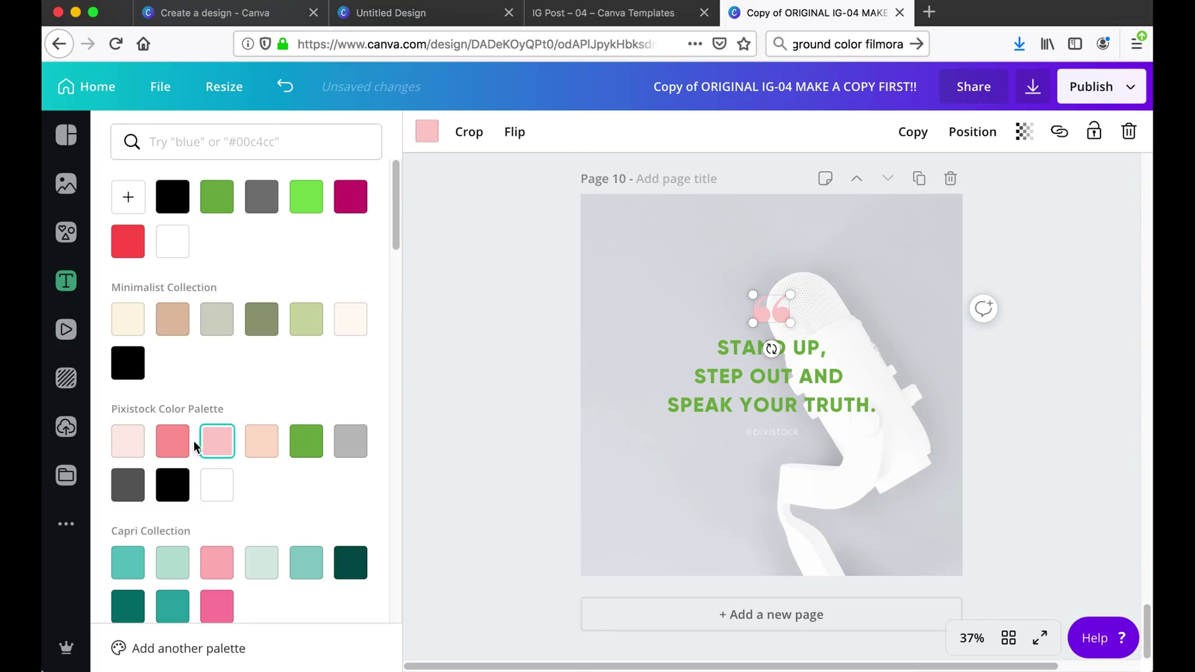
pyautogui.click(174, 441)
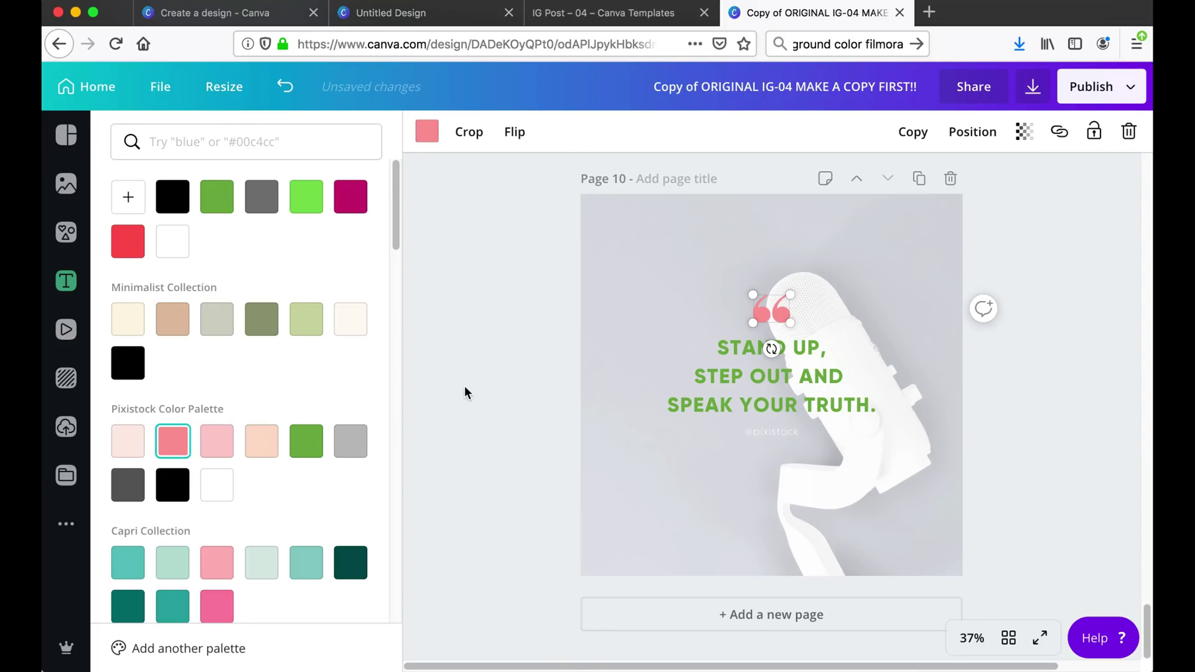
pyautogui.click(1027, 305)
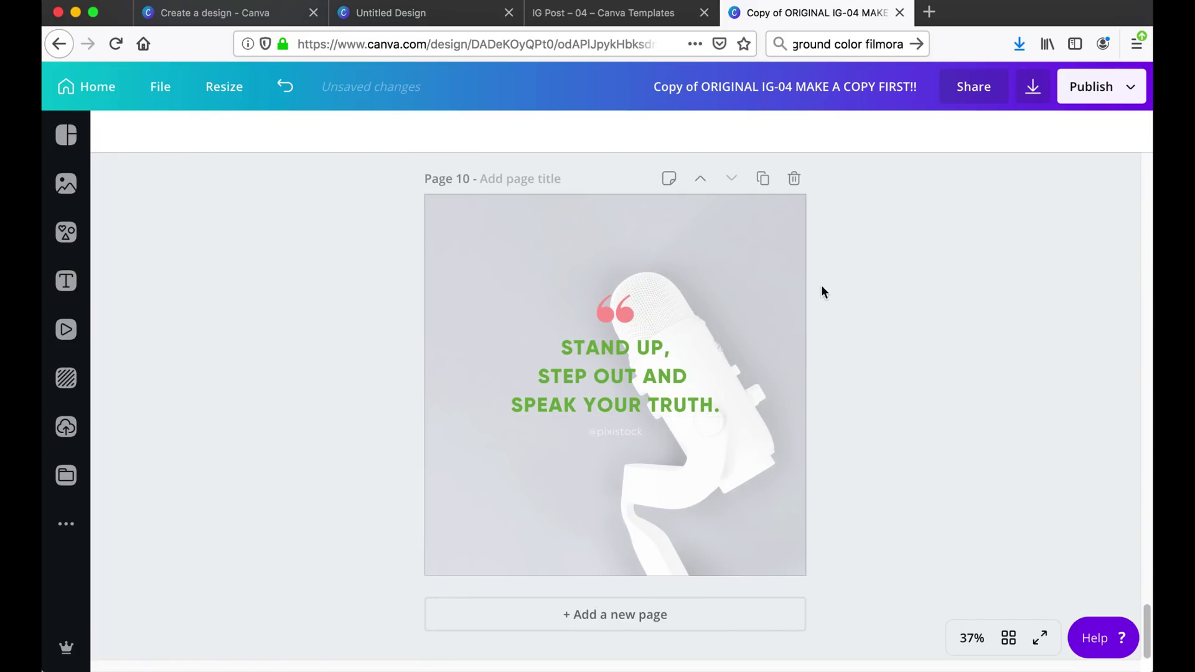
pyautogui.click(623, 432)
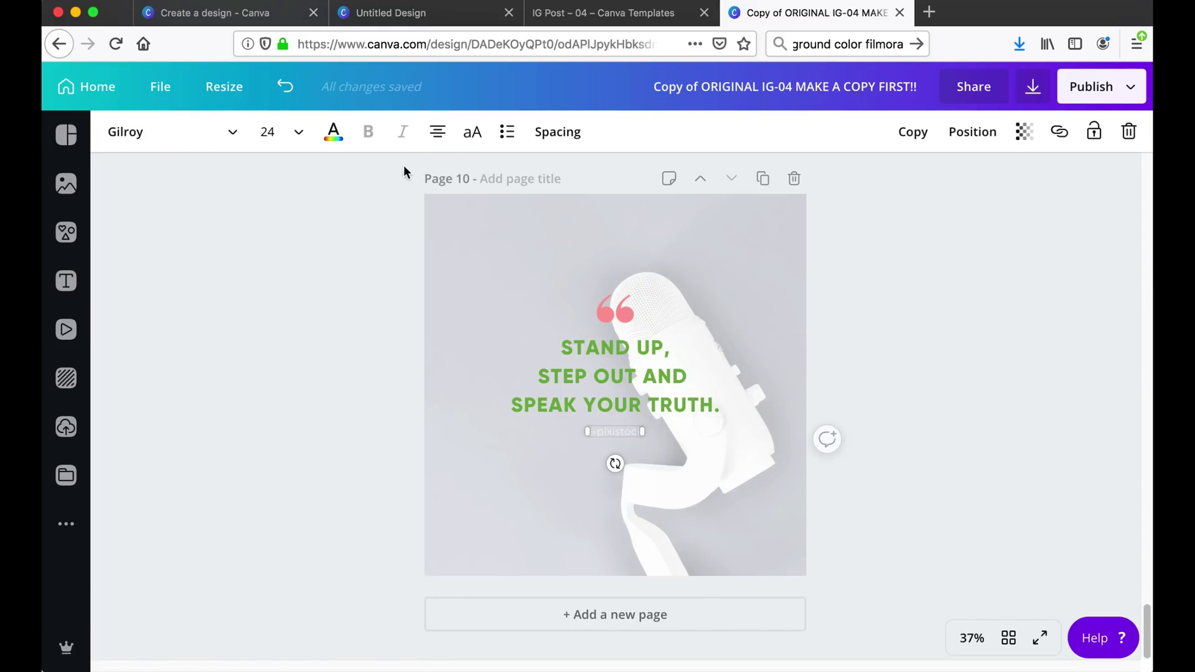
pyautogui.click(334, 132)
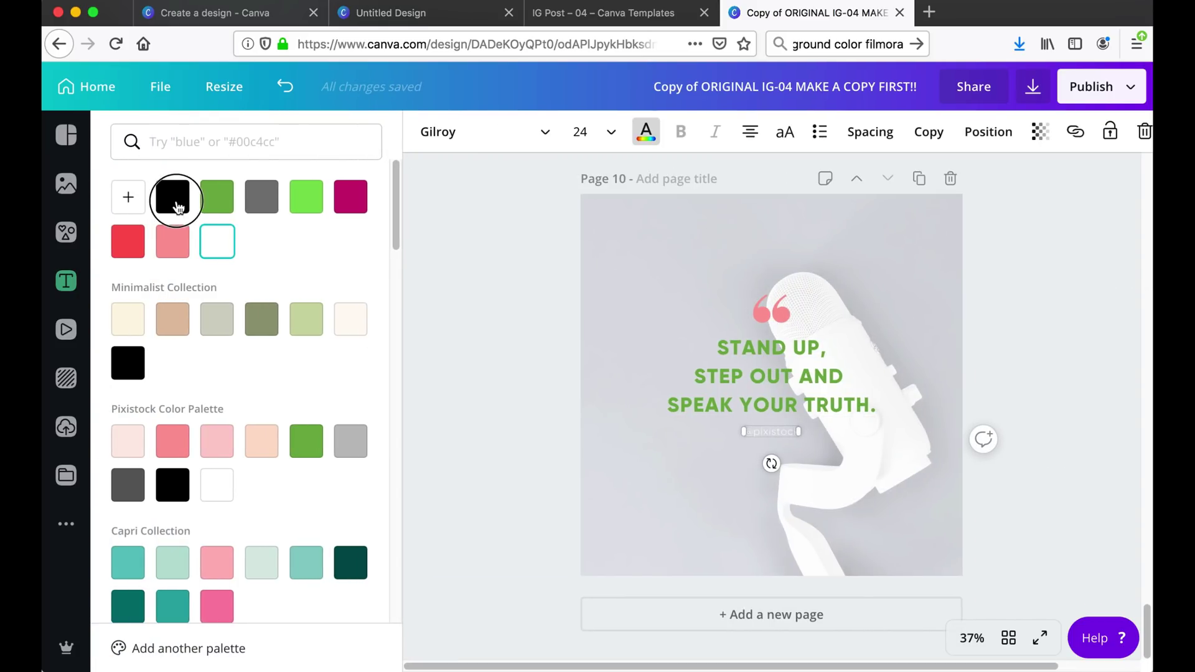
pyautogui.click(482, 341)
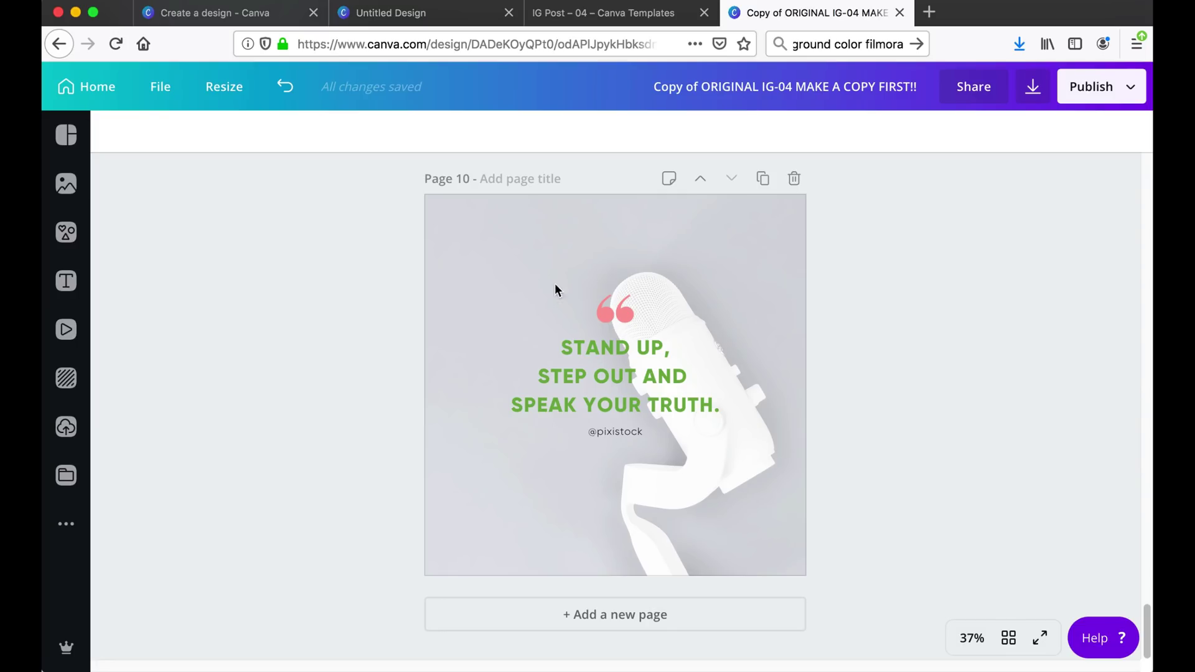
# Change the quote text colour to pink
pyautogui.click(577, 372)
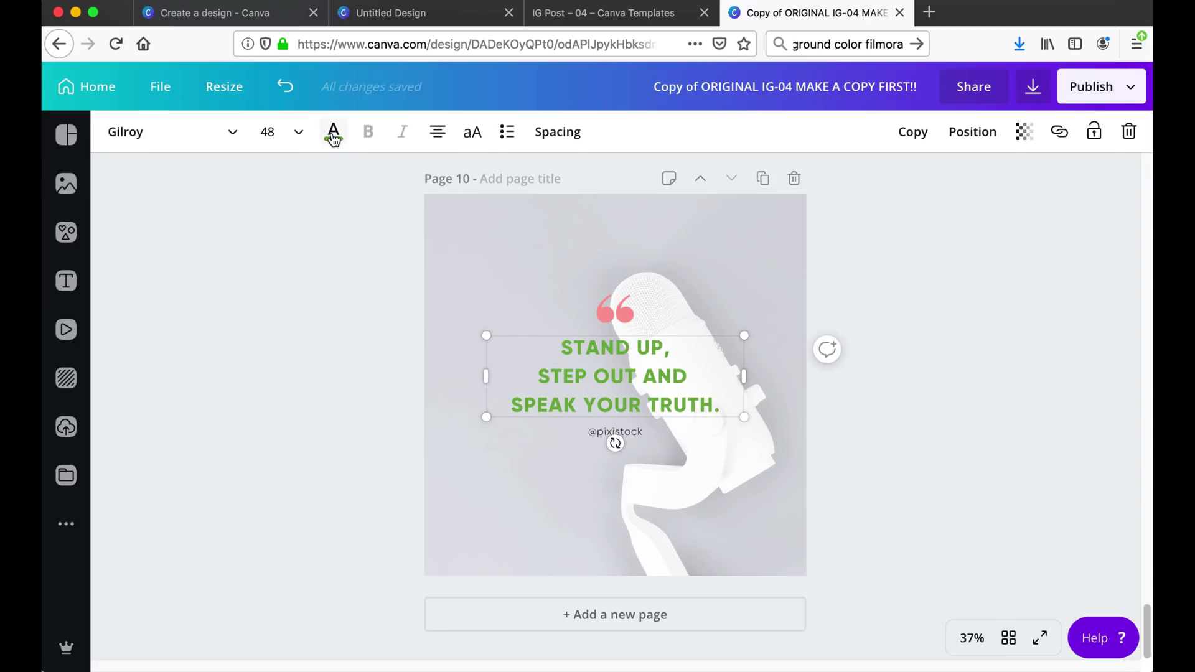
pyautogui.click(334, 132)
pyautogui.click(172, 440)
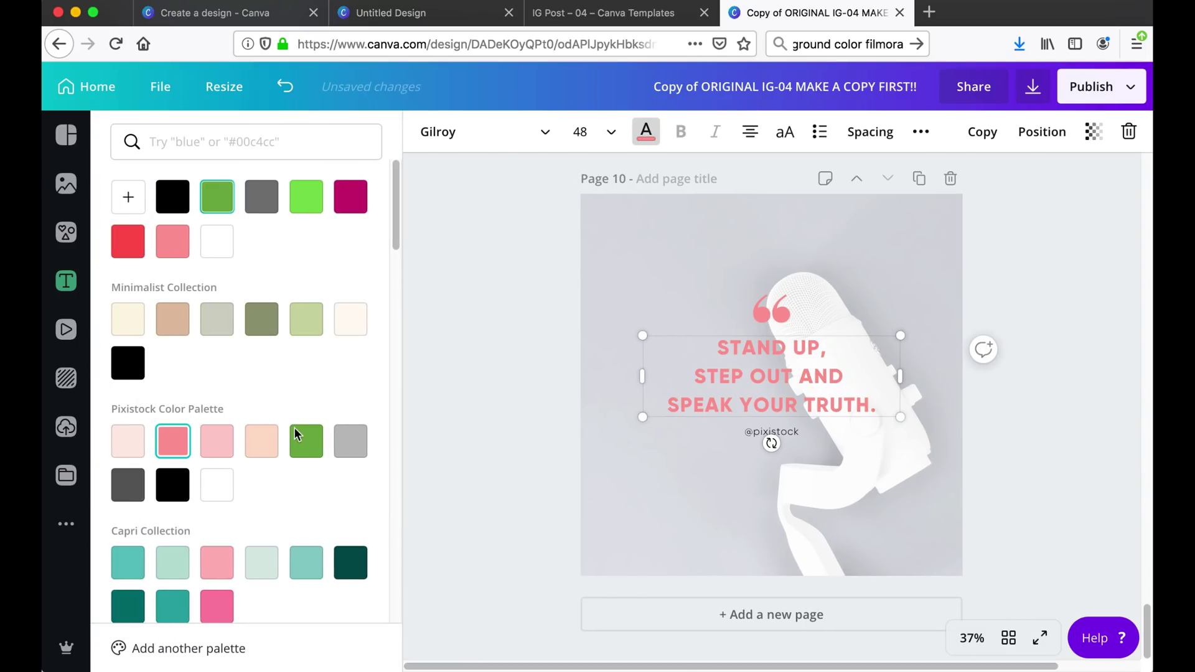
# Recolour the quote-mark graphic light pink
pyautogui.press('Tab')
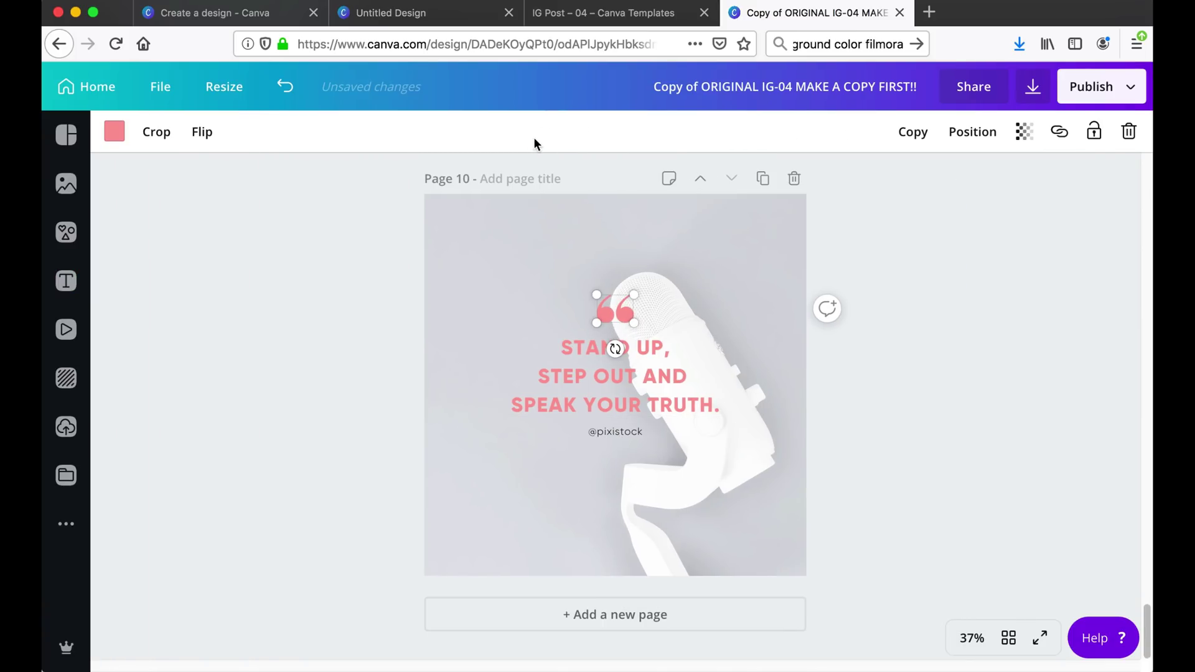
pyautogui.click(114, 131)
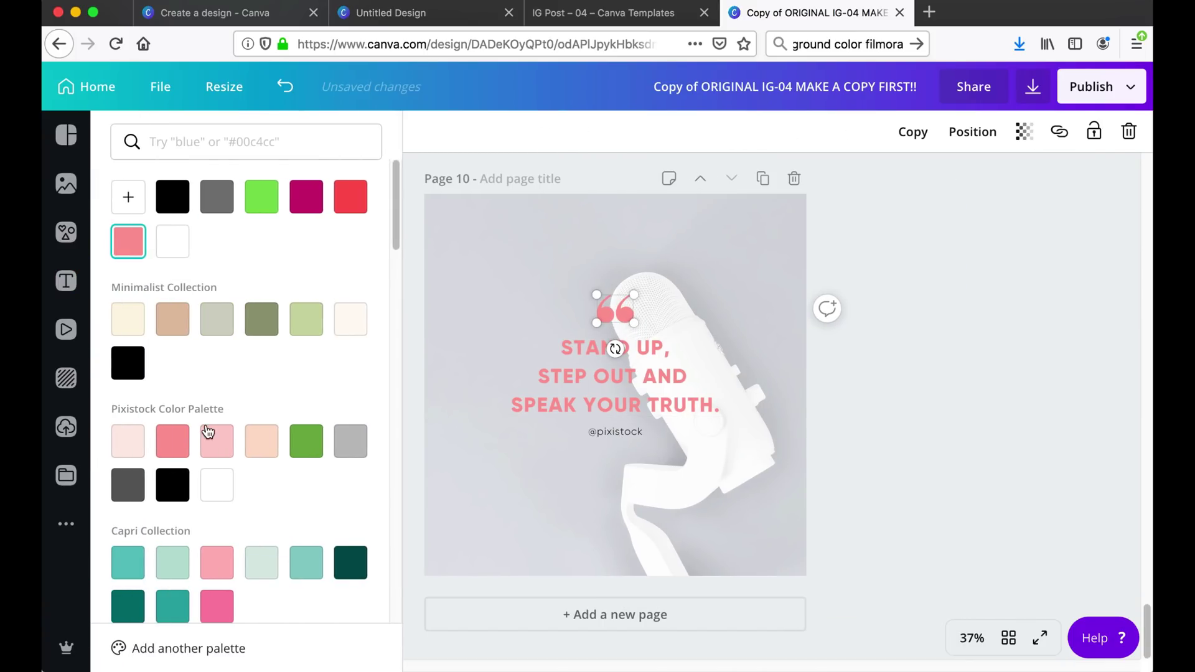
pyautogui.click(231, 443)
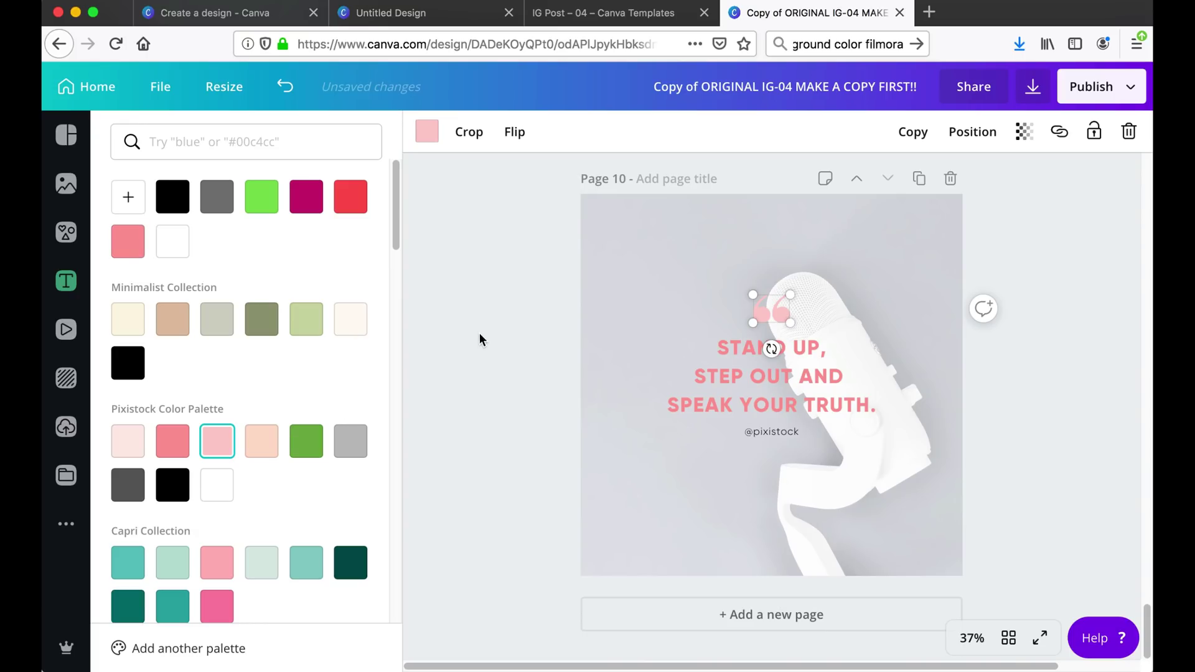
pyautogui.click(563, 319)
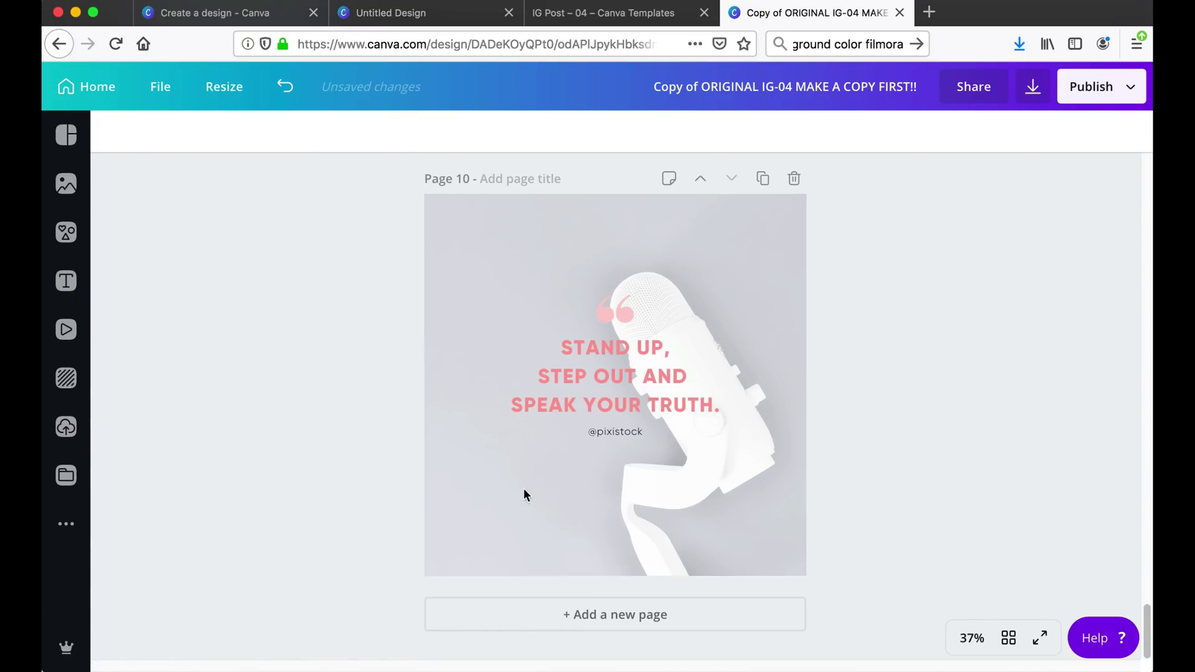
# Set the background photo's transparency to 76
pyautogui.click(756, 303)
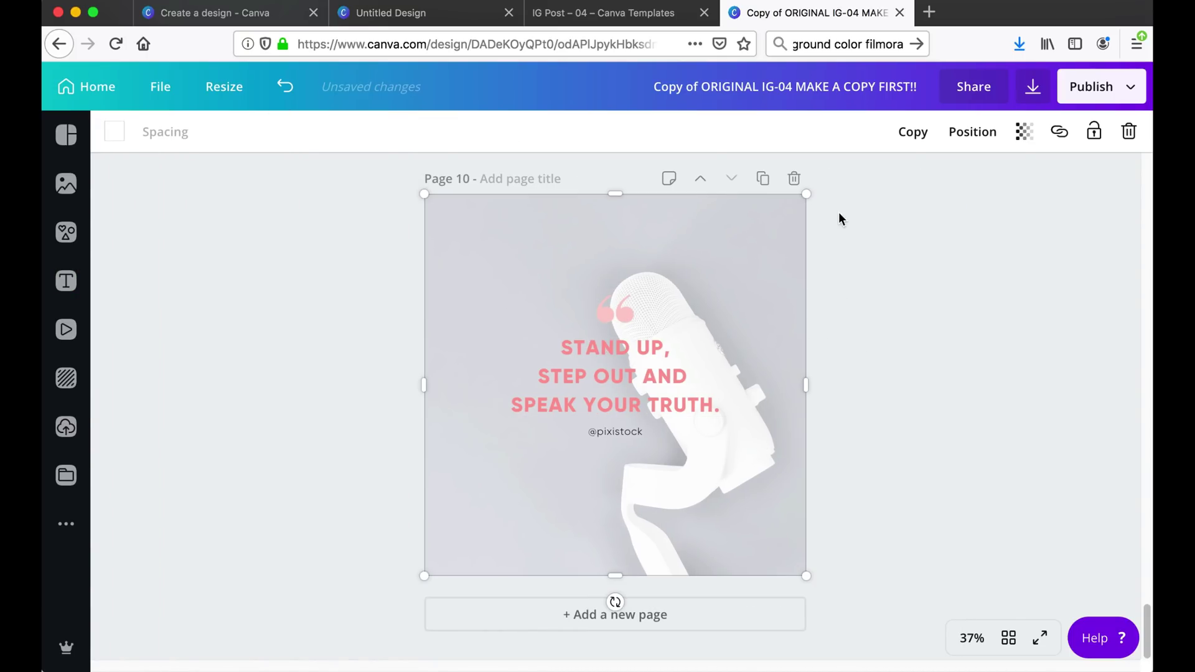
pyautogui.click(1026, 133)
pyautogui.moveTo(935, 177); pyautogui.dragTo(953, 186)
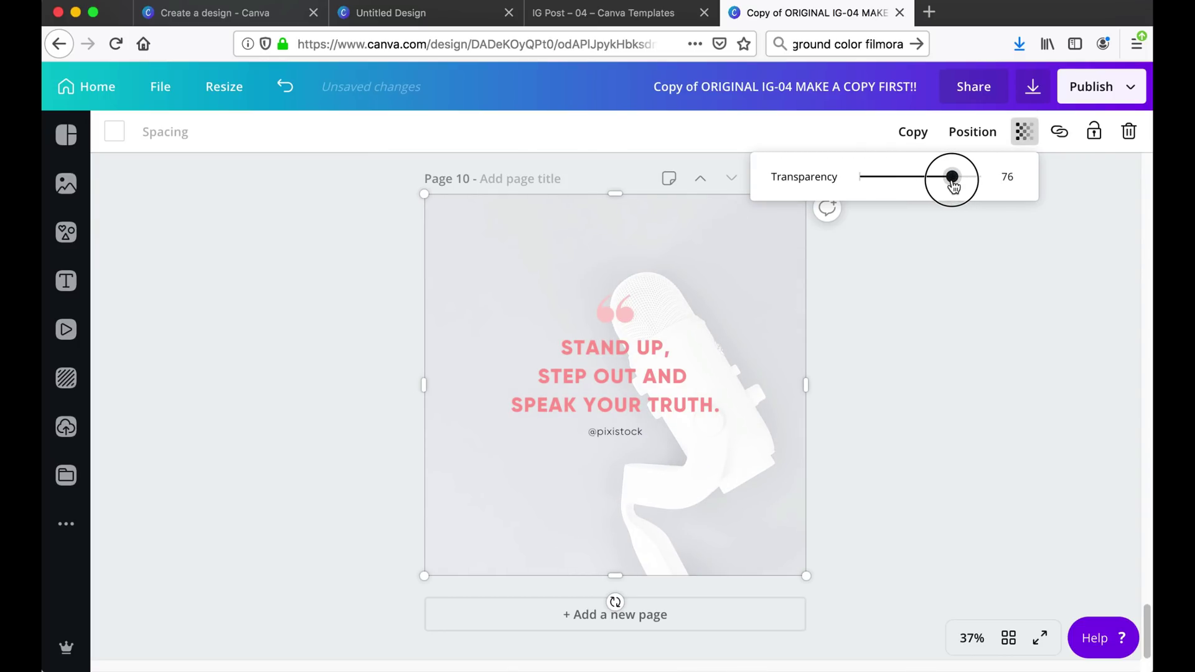
pyautogui.click(975, 319)
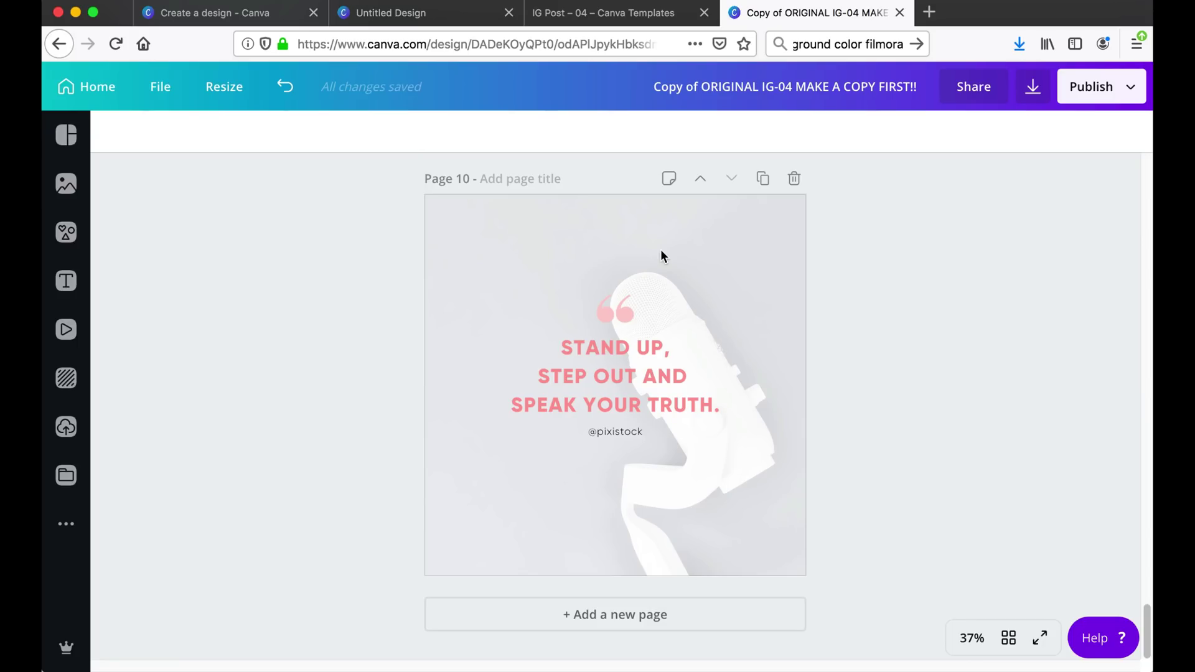
# Recolour the quote-mark graphic above the pink quote solid black
pyautogui.click(610, 318)
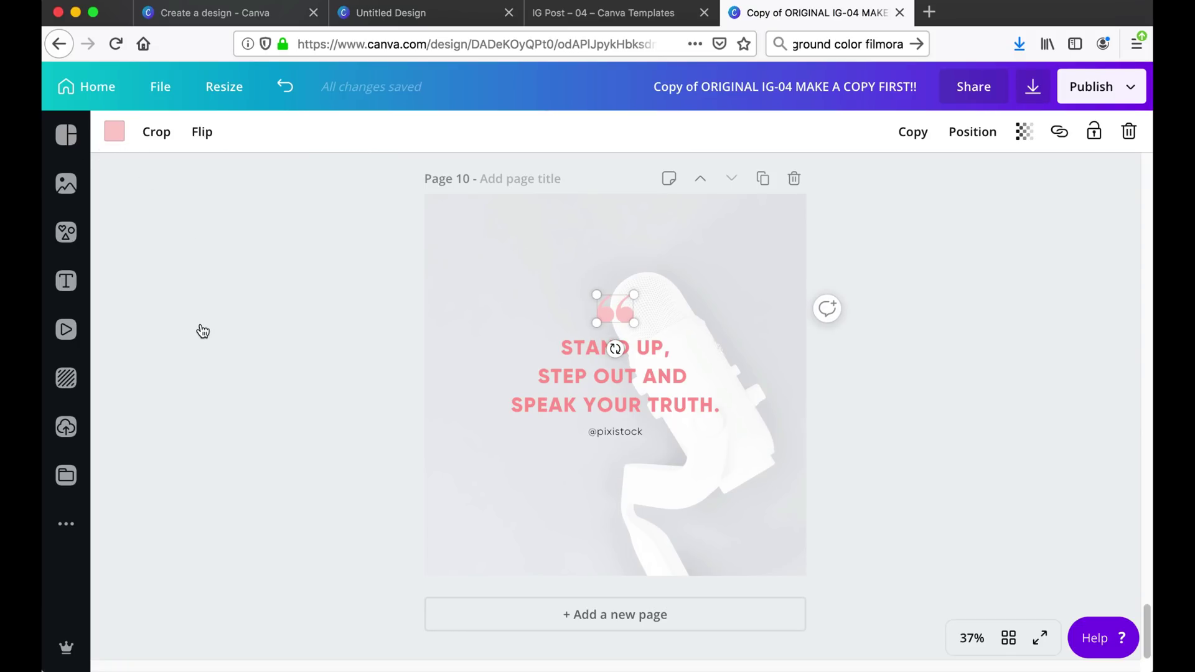
pyautogui.click(128, 362)
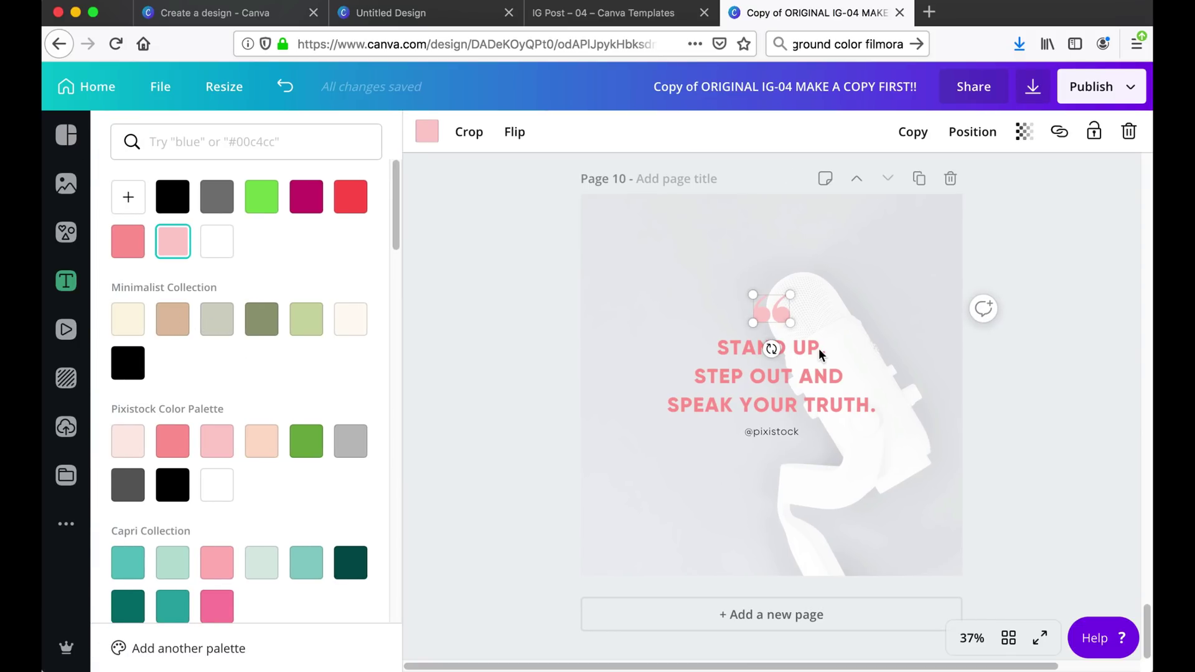
pyautogui.click(486, 440)
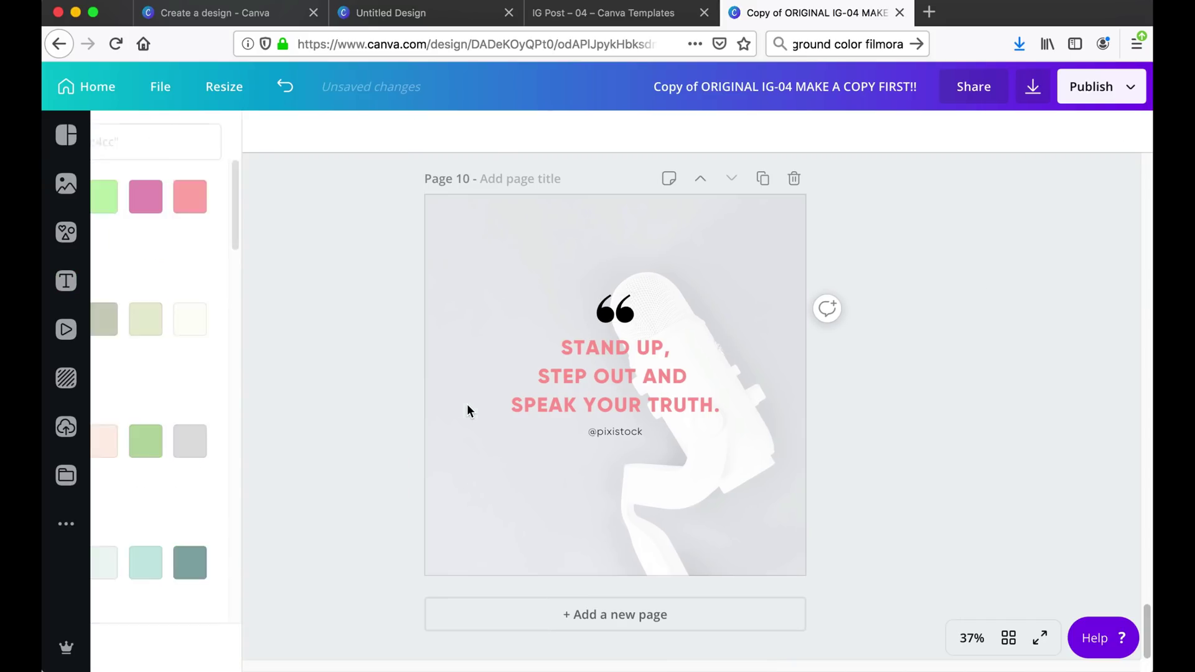